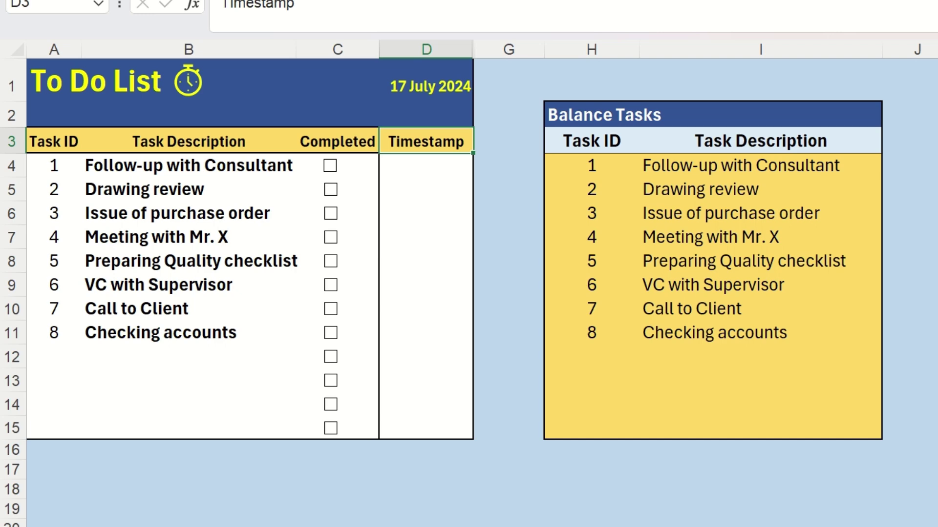
Tick the Completed boxes for Issue of purchase order, Meeting with Mr. X, VC with Supervisor and Checking accounts.
{"action": "left_click", "coordinate": [330, 213]}
{"action": "left_click", "coordinate": [330, 238]}
{"action": "left_click", "coordinate": [330, 285]}
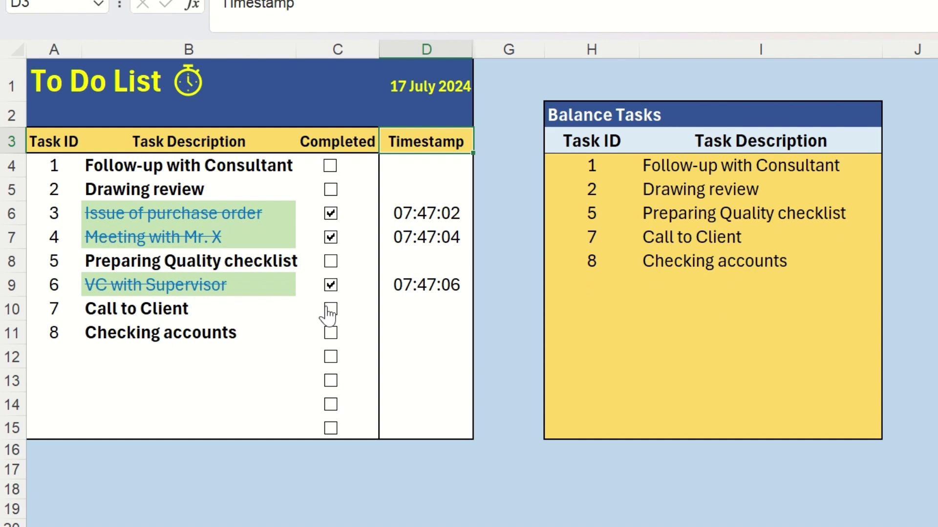
{"action": "left_click", "coordinate": [330, 334]}
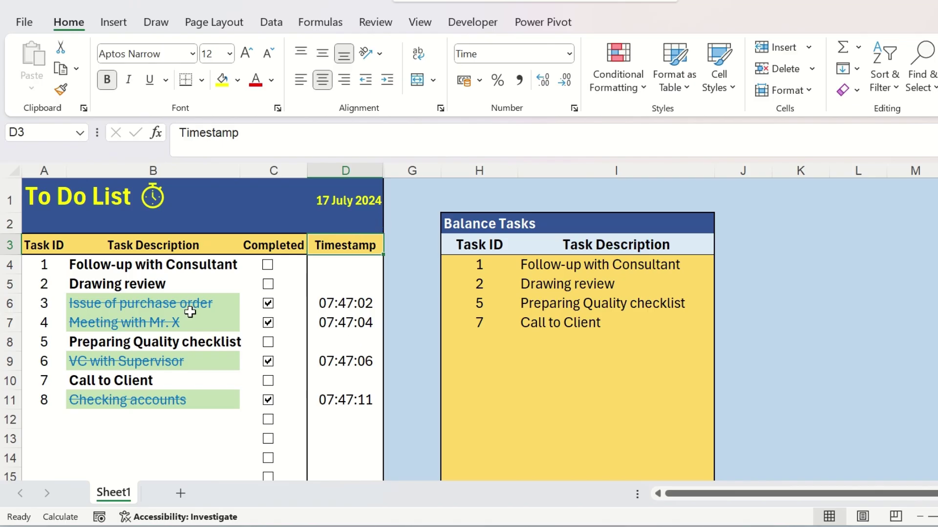
Add a new Sheet2 and copy the task descriptions from Sheet1 B4:B11.
{"action": "left_click", "coordinate": [181, 493]}
{"action": "left_click", "coordinate": [113, 493]}
{"action": "left_click_drag", "start_coordinate": [153, 264], "coordinate": [153, 400]}
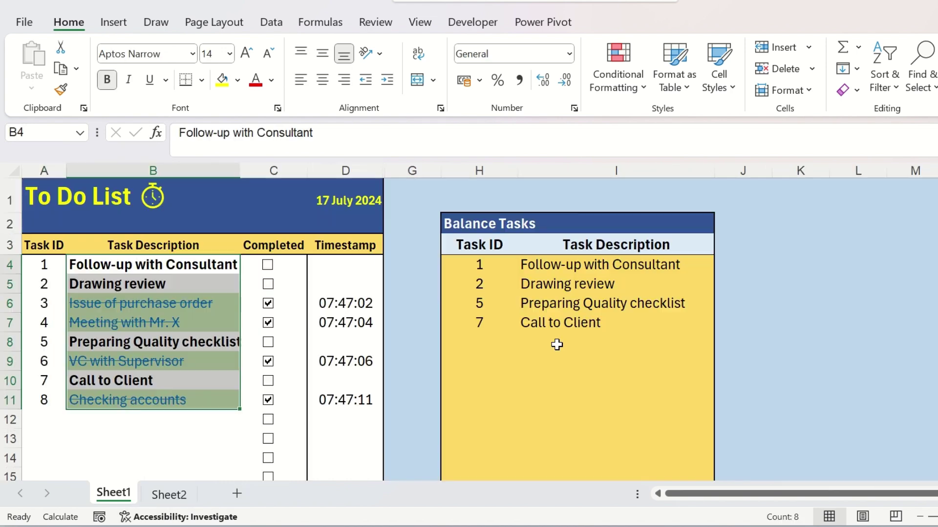
{"action": "key", "text": "ctrl+c"}
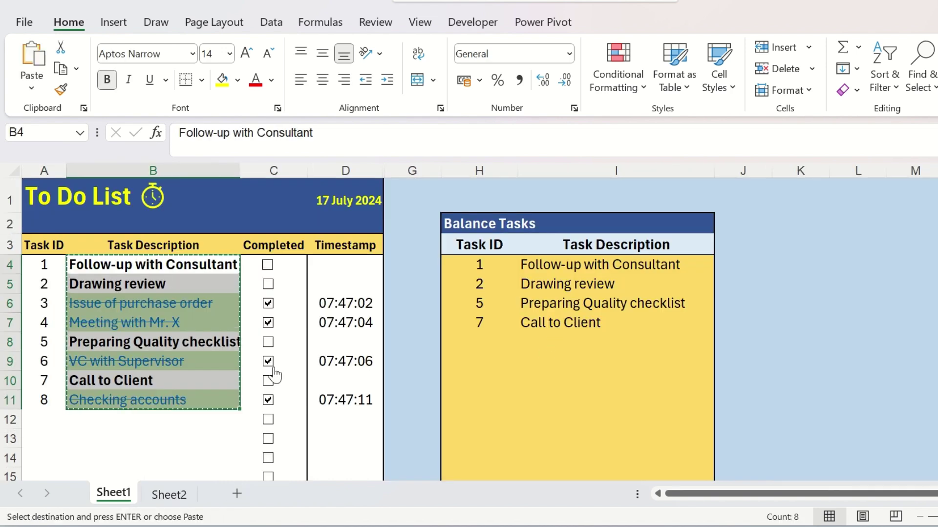
Paste the task descriptions into Sheet2 starting at B5 and autofit column B.
{"action": "key", "text": "ctrl+Page_Down"}
{"action": "left_click", "coordinate": [100, 245]}
{"action": "right_click", "coordinate": [101, 245]}
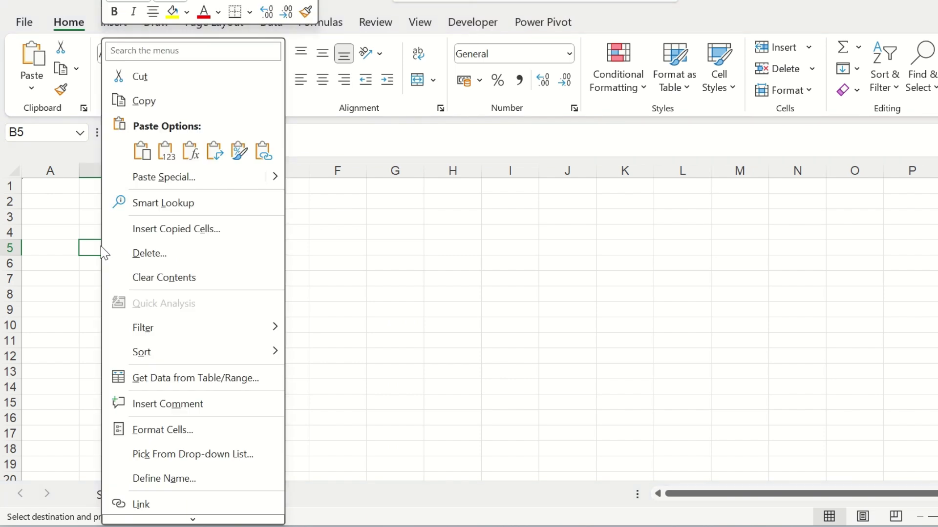
{"action": "left_click", "coordinate": [166, 151]}
{"action": "left_click", "coordinate": [188, 208]}
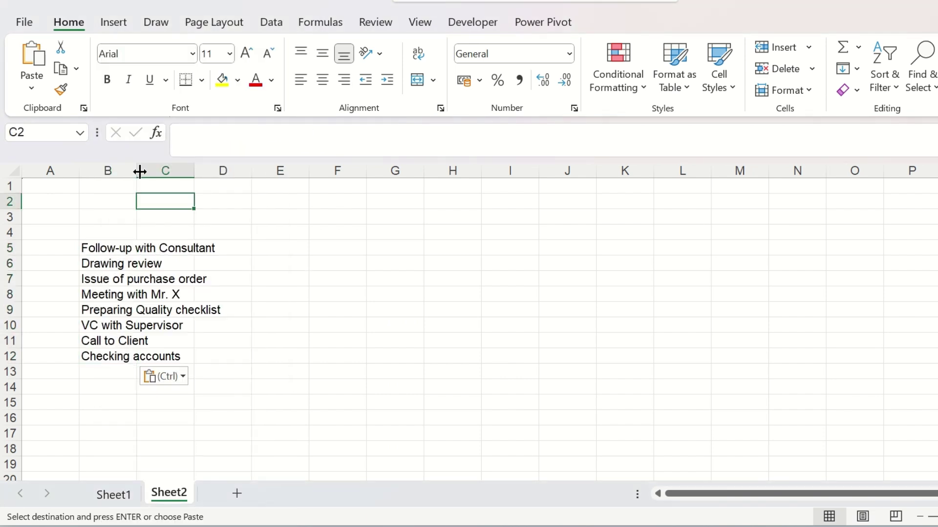
{"action": "double_click", "coordinate": [137, 170]}
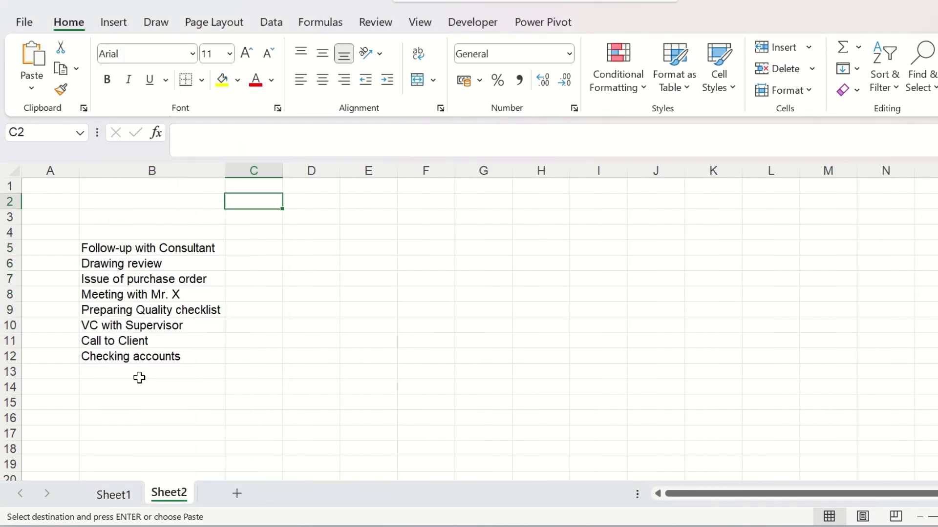
Enter the title 'To Do List' in A1 and =today() in D1.
{"action": "key", "text": "ctrl+Home"}
{"action": "type", "text": "To "}
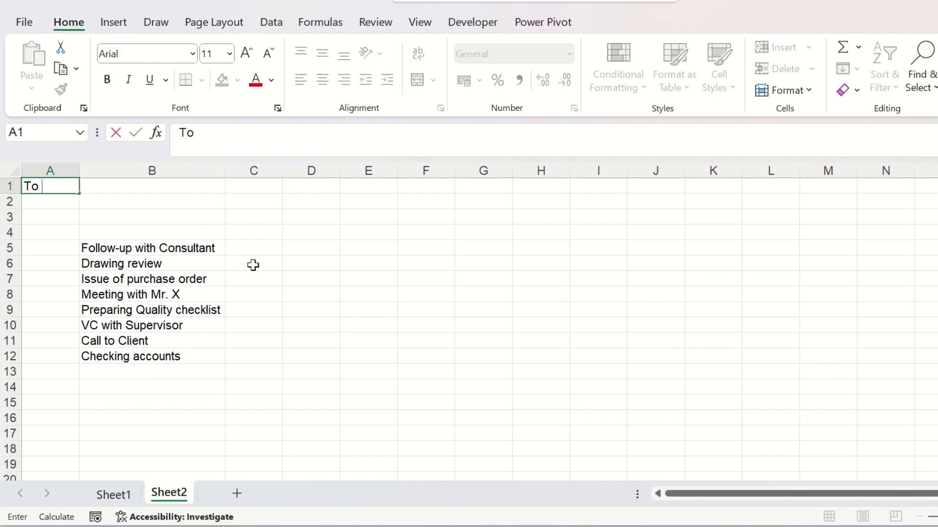
{"action": "type", "text": "Do List"}
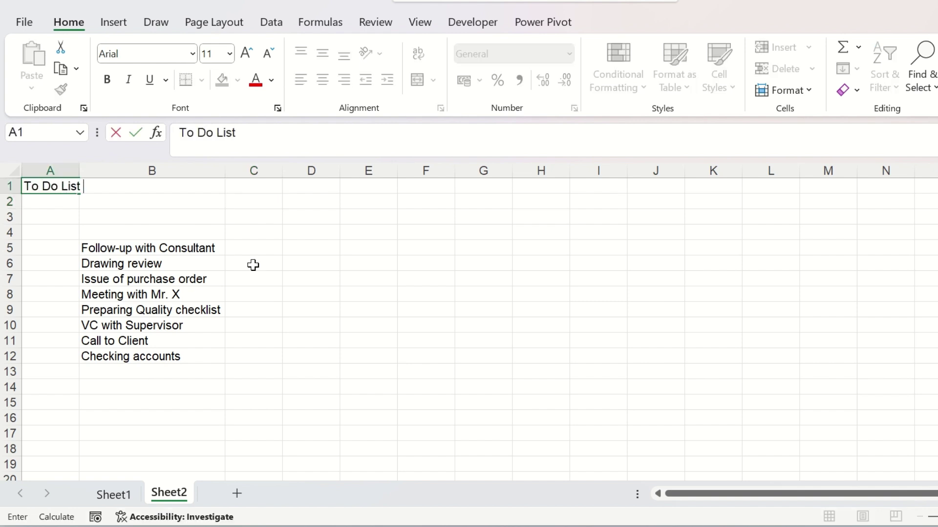
{"action": "key", "text": "Return"}
{"action": "key", "text": "Right"}
{"action": "key", "text": "Right"}
{"action": "key", "text": "Right"}
{"action": "key", "text": "Up"}
{"action": "type", "text": "="}
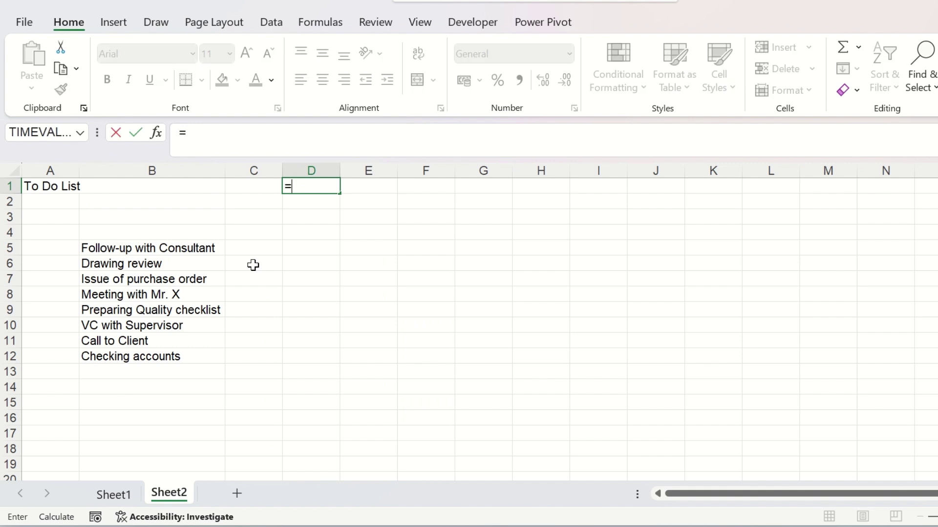
{"action": "type", "text": "today()"}
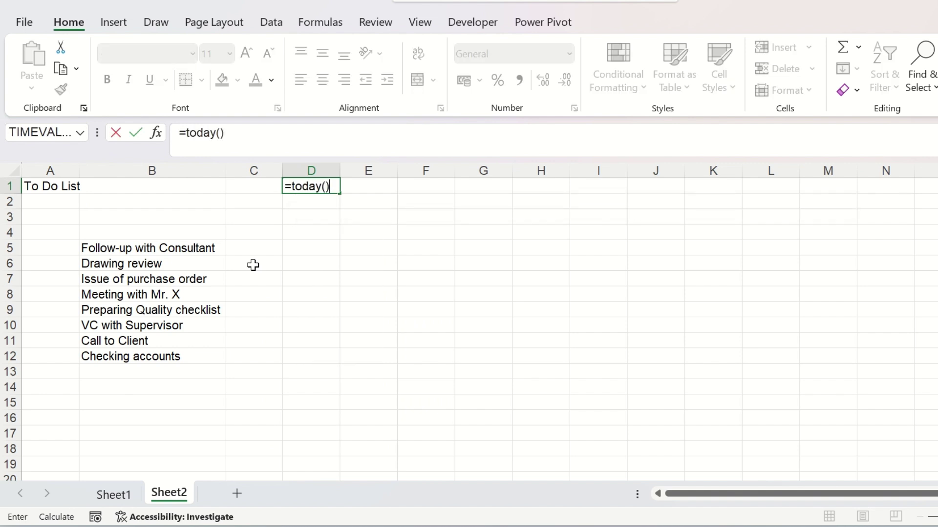
{"action": "key", "text": "Return"}
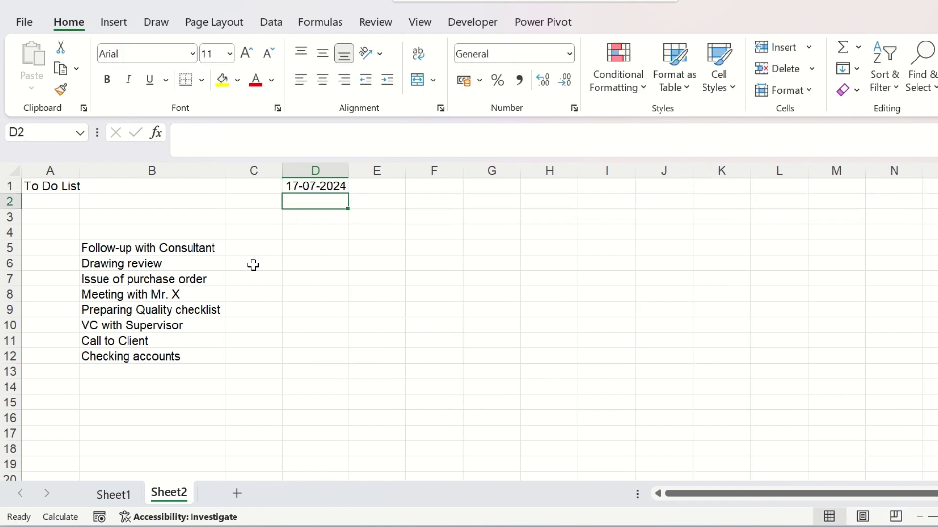
Type headers Task ID, Task Description, Status and Timestamp across A4:D4.
{"action": "key", "text": "Down"}
{"action": "key", "text": "Down"}
{"action": "key", "text": "Left"}
{"action": "key", "text": "Left"}
{"action": "key", "text": "Left"}
{"action": "type", "text": "Task ID"}
{"action": "key", "text": "Tab"}
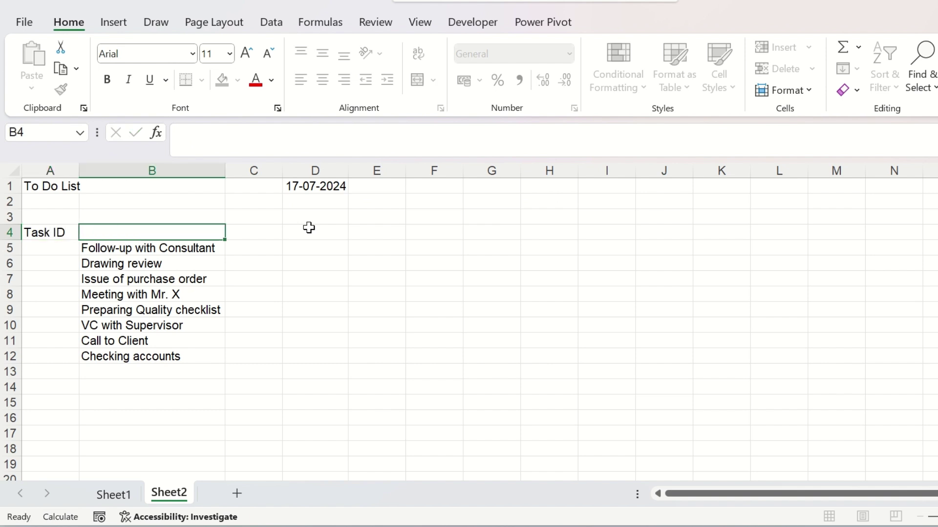
{"action": "type", "text": "Task Description"}
{"action": "key", "text": "Tab"}
{"action": "type", "text": "Stat"}
{"action": "key", "text": "Tab"}
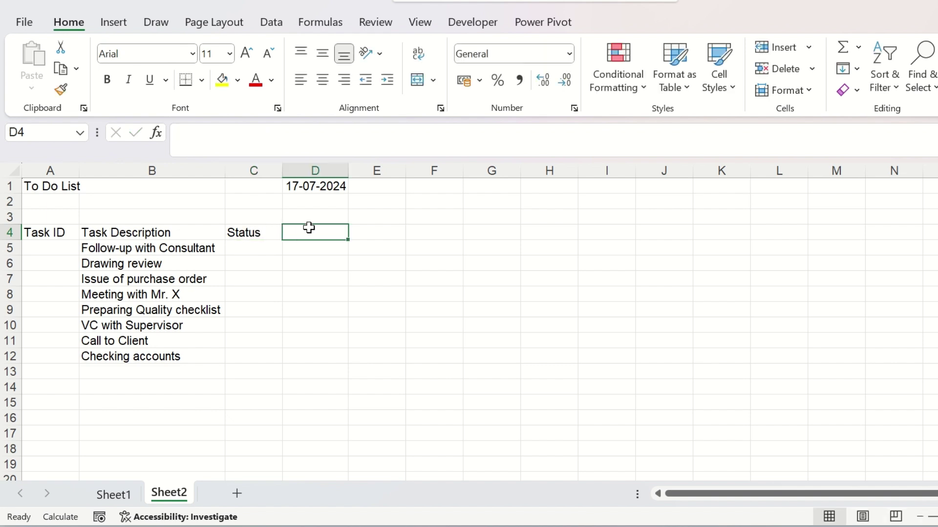
{"action": "type", "text": "Time"}
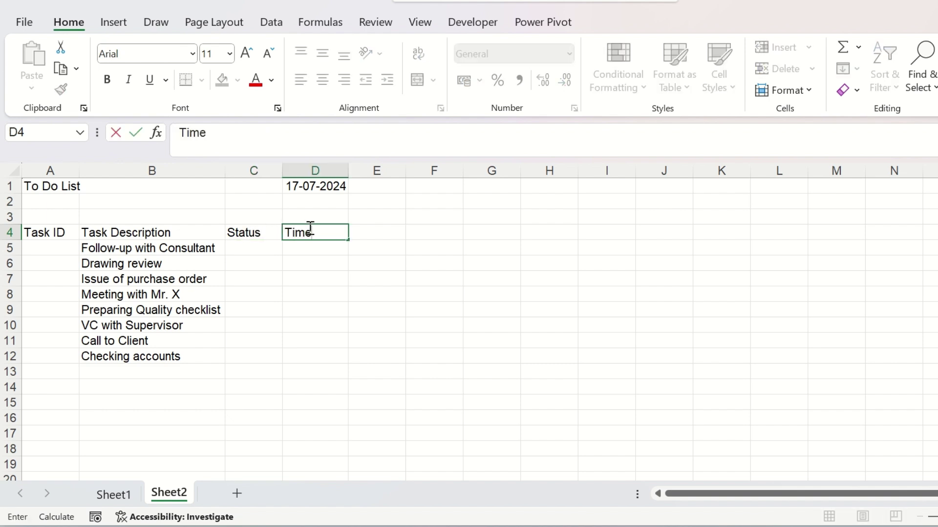
{"action": "type", "text": "st"}
{"action": "key", "text": "BackSpace"}
{"action": "type", "text": "stamp"}
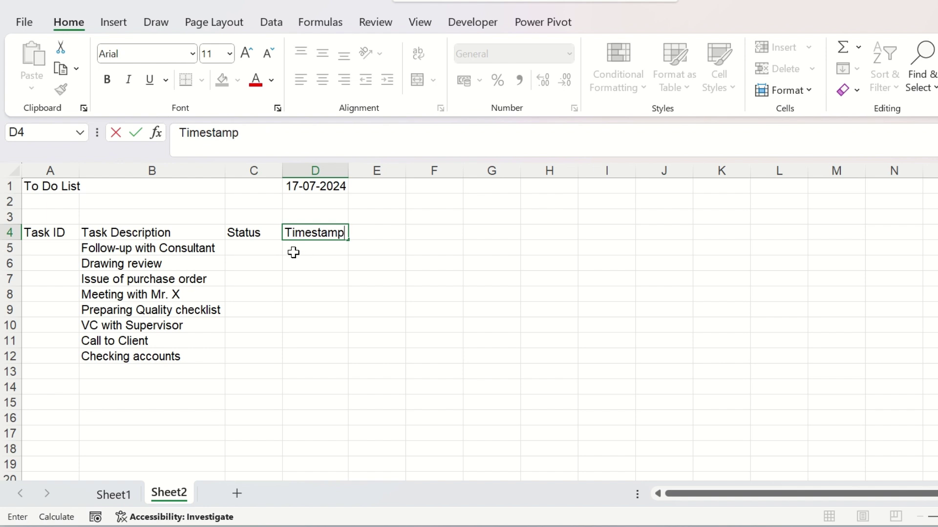
{"action": "key", "text": "Return"}
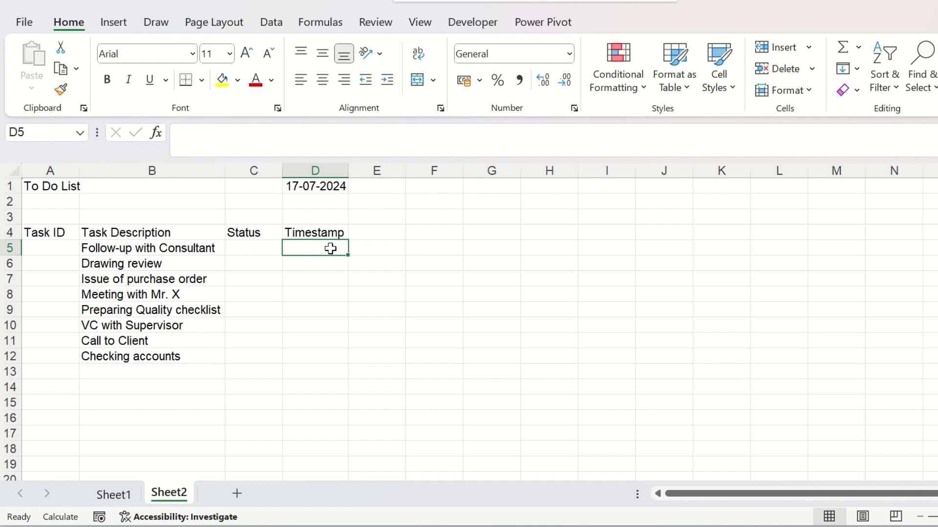
Widen column D to fit the date and centre the row 4 header labels.
{"action": "left_click_drag", "start_coordinate": [348, 171], "coordinate": [364, 171]}
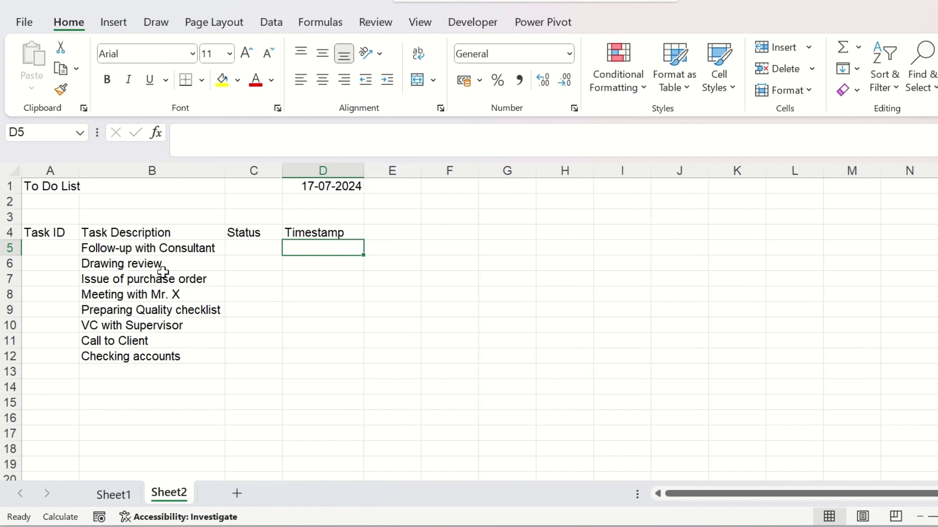
{"action": "left_click", "coordinate": [9, 233]}
{"action": "left_click", "coordinate": [323, 79]}
{"action": "left_click", "coordinate": [299, 358]}
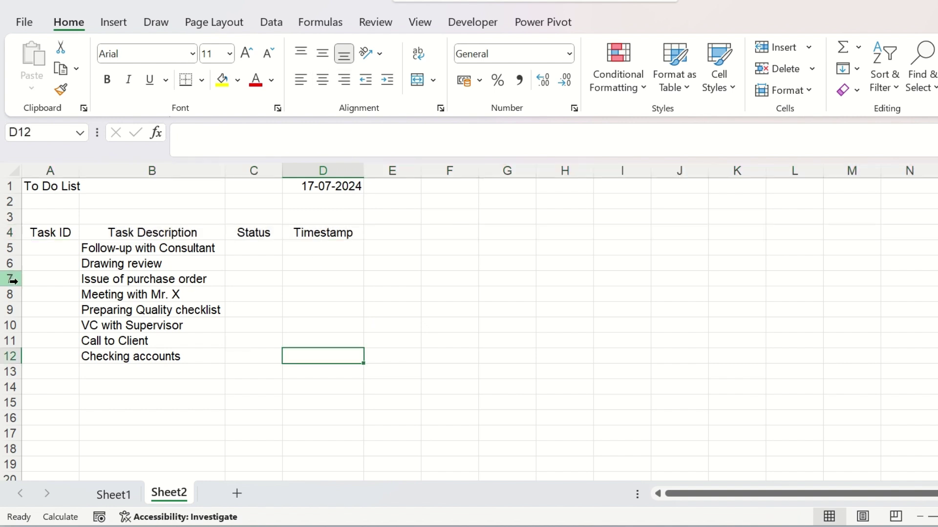
Put an outside border around A4:D19 and a bottom border under header row A4:D4.
{"action": "left_click_drag", "start_coordinate": [46, 232], "coordinate": [342, 464]}
{"action": "left_click", "coordinate": [201, 79]}
{"action": "left_click", "coordinate": [222, 277]}
{"action": "left_click_drag", "start_coordinate": [46, 236], "coordinate": [322, 233]}
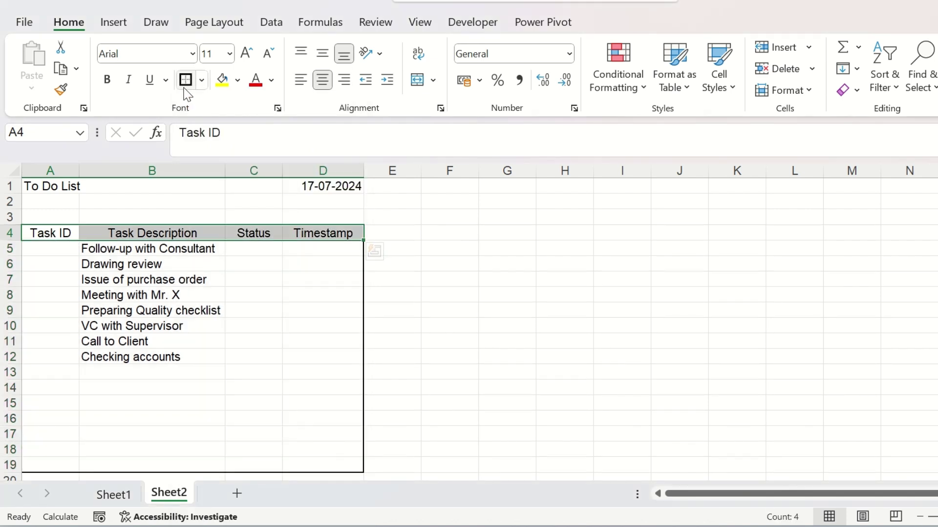
{"action": "left_click", "coordinate": [186, 80]}
{"action": "left_click", "coordinate": [50, 186]}
{"action": "left_click", "coordinate": [247, 53]}
Enlarge the title, then insert an hourglass icon and shrink it to 1.36 cm beside it.
{"action": "left_click", "coordinate": [247, 54]}
{"action": "left_click", "coordinate": [247, 53]}
{"action": "left_click", "coordinate": [322, 273]}
{"action": "left_click", "coordinate": [114, 22]}
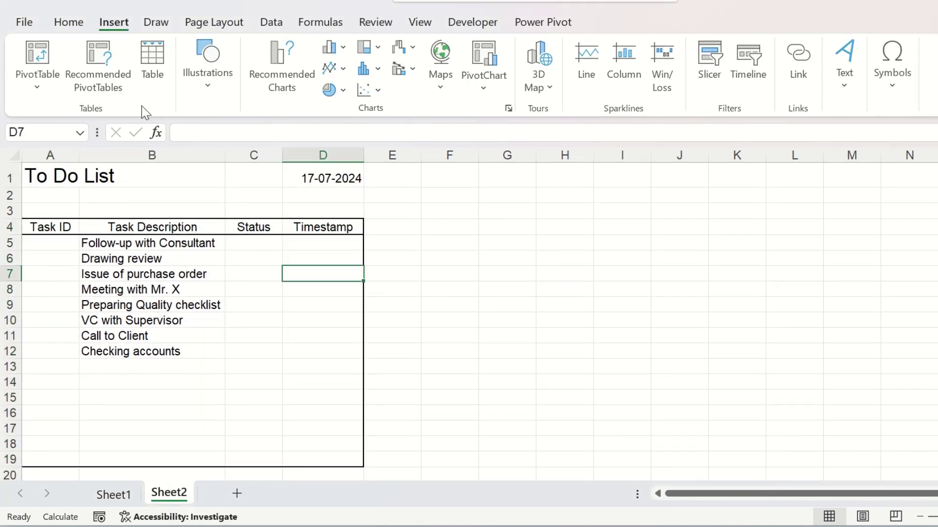
{"action": "left_click", "coordinate": [205, 74]}
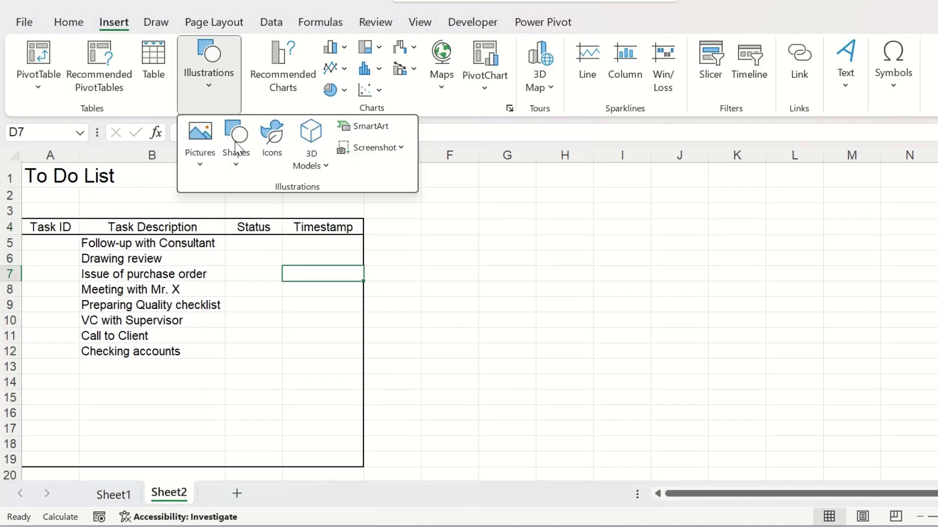
{"action": "left_click", "coordinate": [269, 147]}
{"action": "type", "text": "hour"}
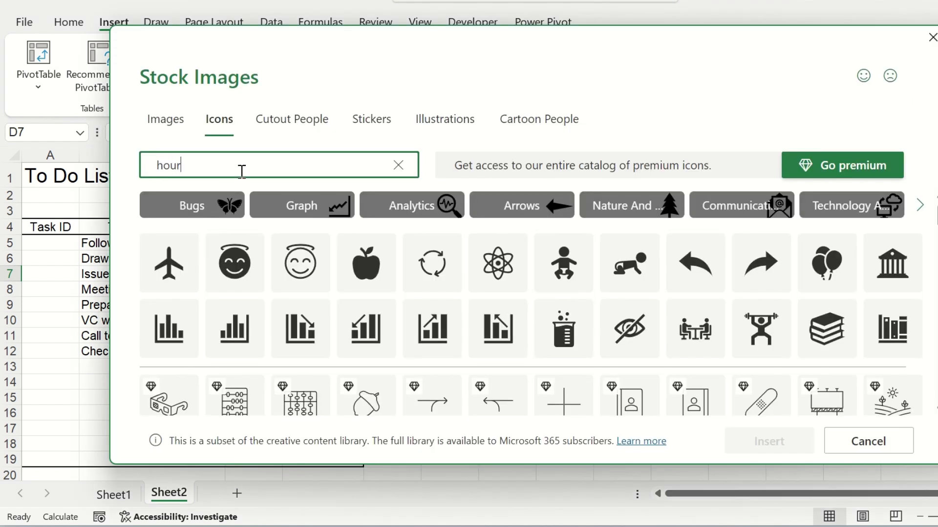
{"action": "type", "text": "glass"}
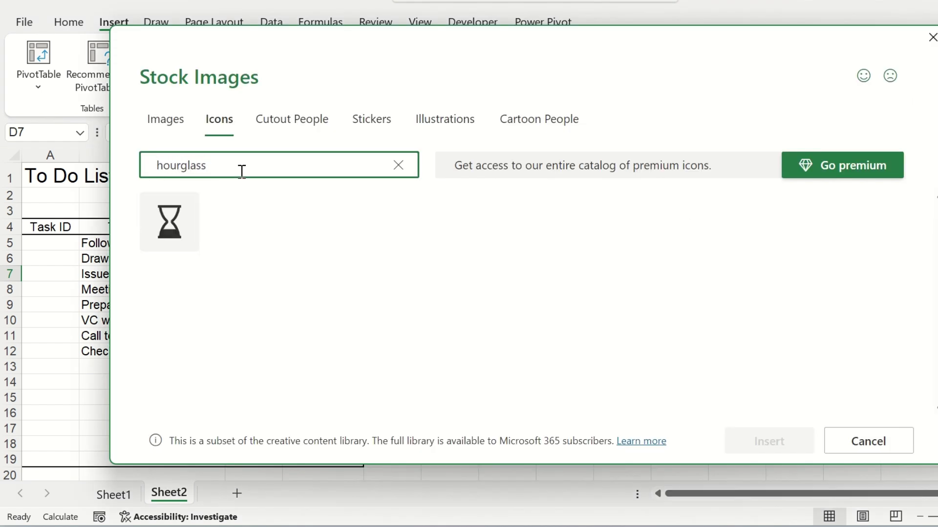
{"action": "left_click", "coordinate": [185, 204]}
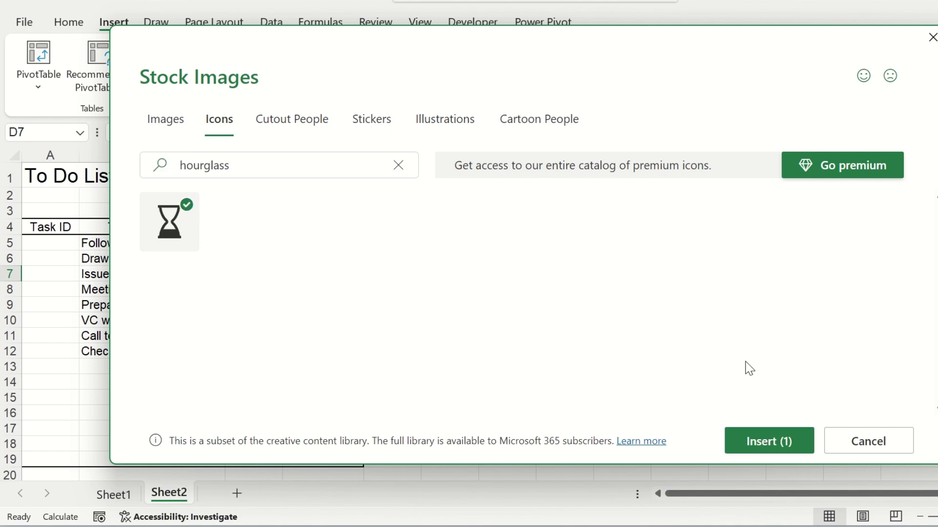
{"action": "left_click", "coordinate": [786, 449]}
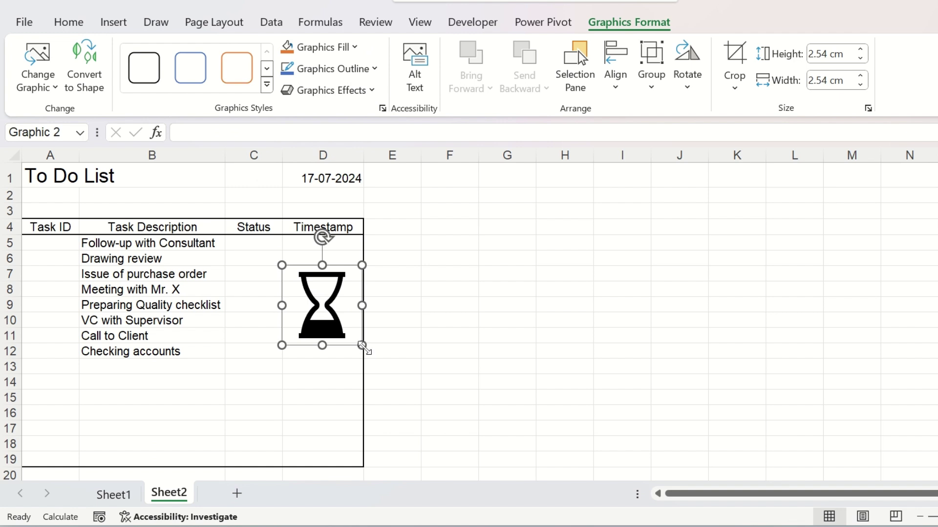
{"action": "left_click_drag", "start_coordinate": [363, 347], "coordinate": [146, 159]}
Bold the To Do List title and apply the Aptos Narrow font to the whole sheet.
{"action": "left_click", "coordinate": [253, 195]}
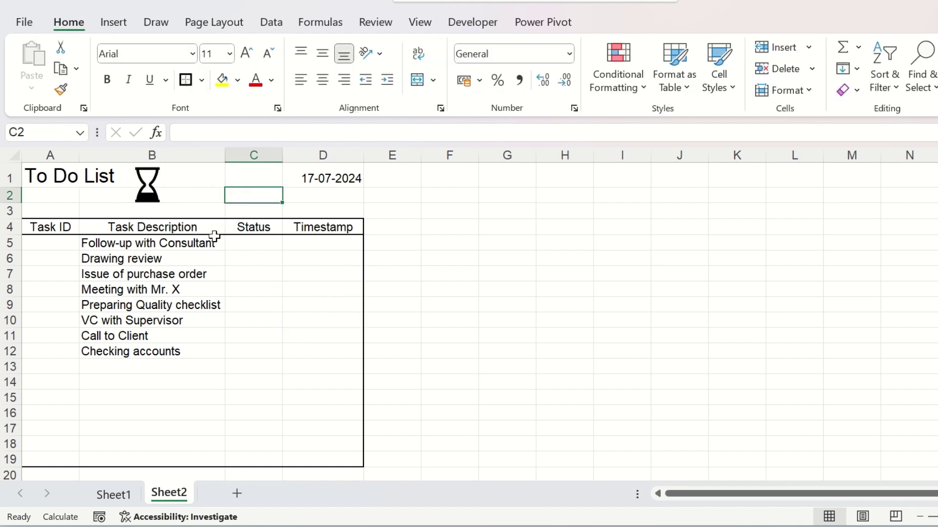
{"action": "left_click", "coordinate": [54, 176]}
{"action": "left_click", "coordinate": [247, 52]}
{"action": "key", "text": "ctrl+b"}
{"action": "left_click", "coordinate": [11, 155]}
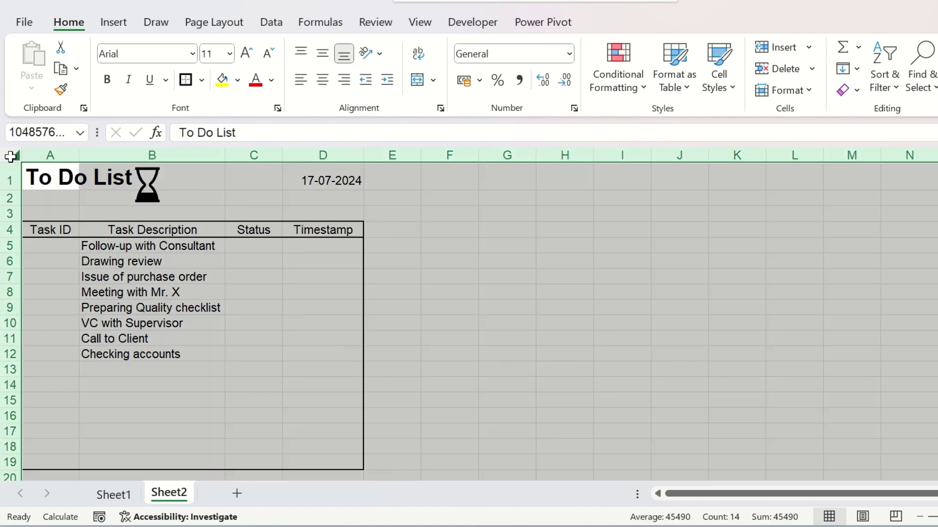
{"action": "left_click", "coordinate": [193, 54]}
{"action": "left_click", "coordinate": [176, 309]}
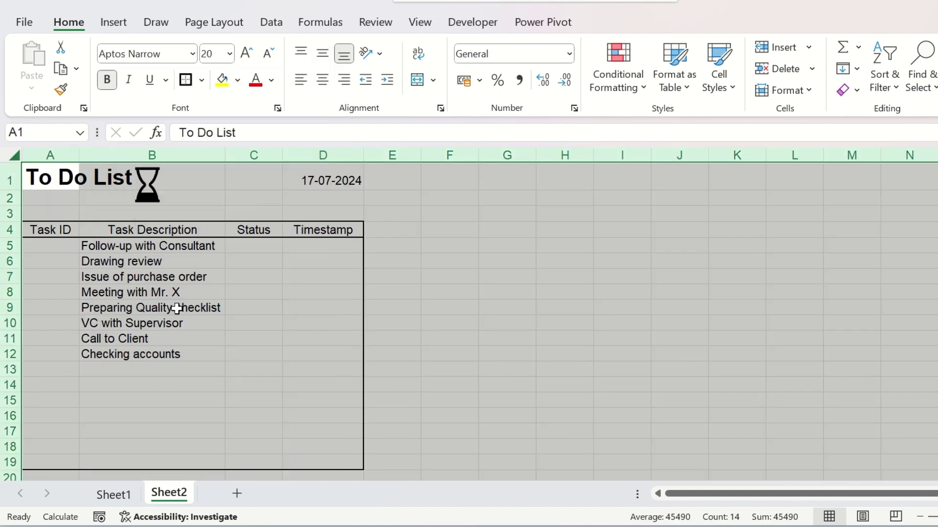
{"action": "left_click", "coordinate": [323, 297]}
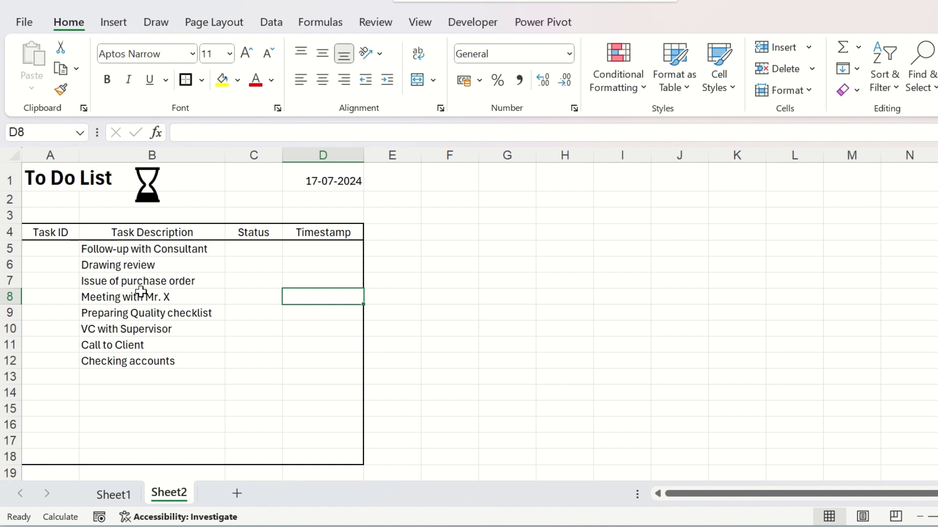
Centre the header row Task ID to Timestamp and fill it gold.
{"action": "left_click", "coordinate": [50, 227]}
{"action": "left_click_drag", "start_coordinate": [49, 225], "coordinate": [331, 231]}
{"action": "left_click", "coordinate": [322, 79]}
{"action": "left_click", "coordinate": [239, 82]}
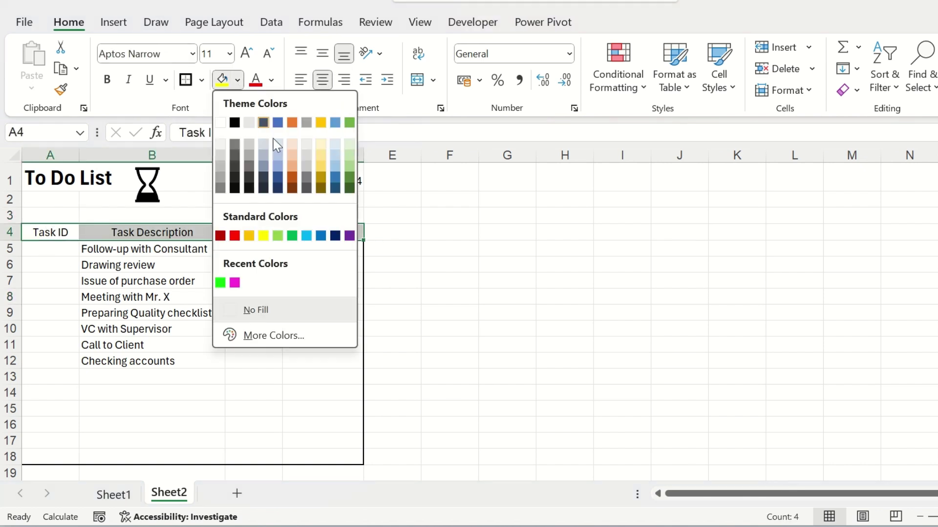
{"action": "left_click", "coordinate": [321, 157]}
Give the table body below the header a light fill colour.
{"action": "left_click_drag", "start_coordinate": [49, 249], "coordinate": [342, 457]}
{"action": "left_click", "coordinate": [237, 79]}
{"action": "left_click", "coordinate": [237, 147]}
{"action": "left_click", "coordinate": [274, 293]}
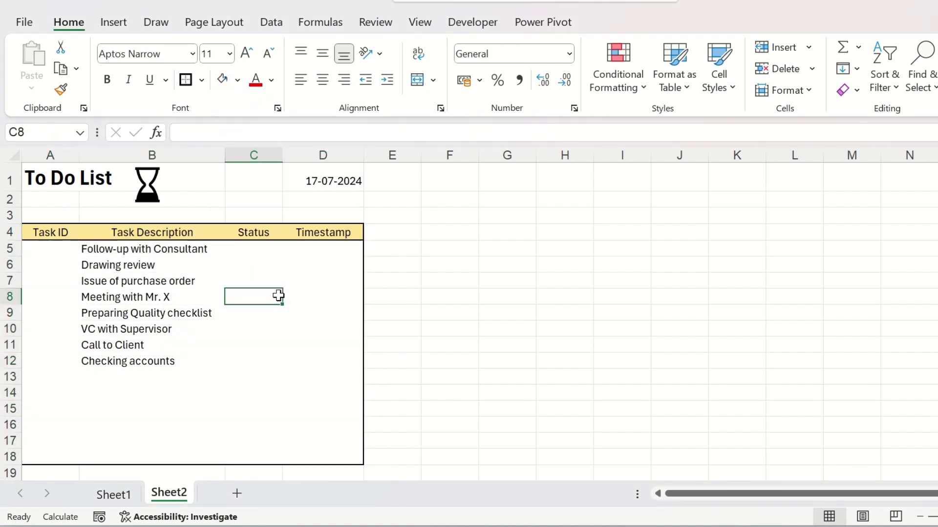
{"action": "left_click_drag", "start_coordinate": [49, 183], "coordinate": [932, 216]}
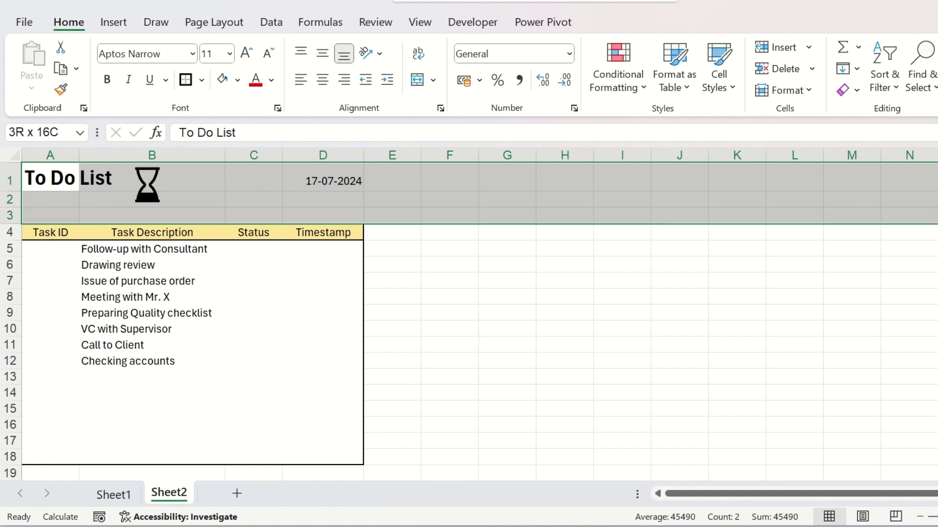
Fill the title rows dark blue and make the To Do List title white.
{"action": "left_click", "coordinate": [238, 79]}
{"action": "left_click", "coordinate": [274, 176]}
{"action": "left_click", "coordinate": [271, 80]}
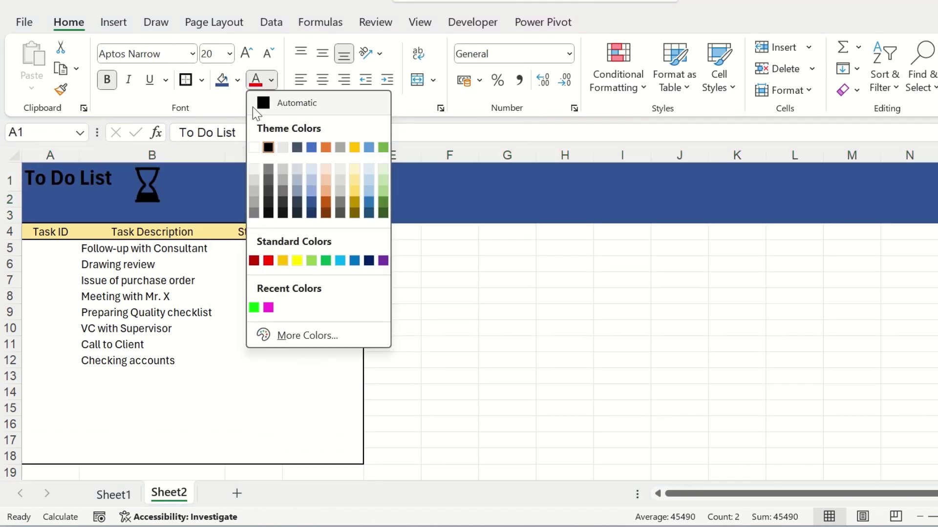
{"action": "left_click", "coordinate": [256, 145]}
Fill the hourglass icon white.
{"action": "left_click", "coordinate": [141, 188]}
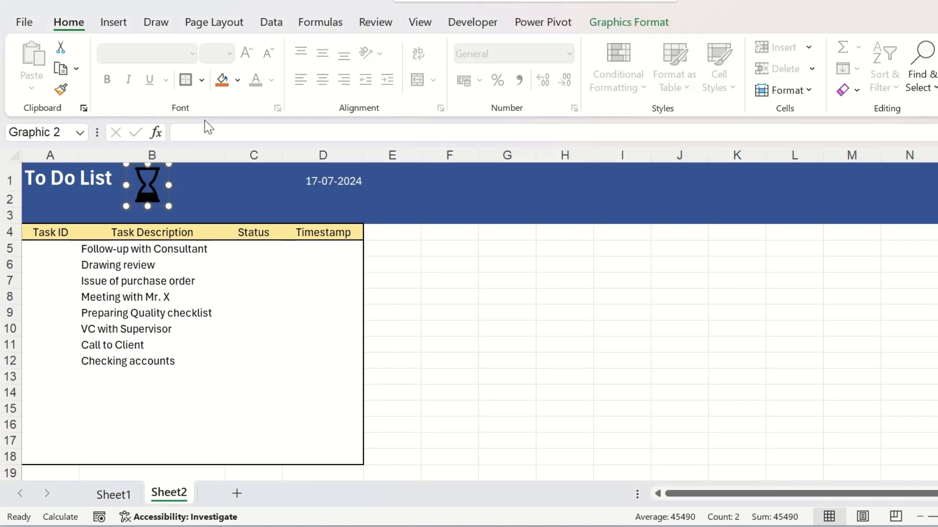
{"action": "left_click", "coordinate": [238, 80]}
{"action": "left_click", "coordinate": [220, 147]}
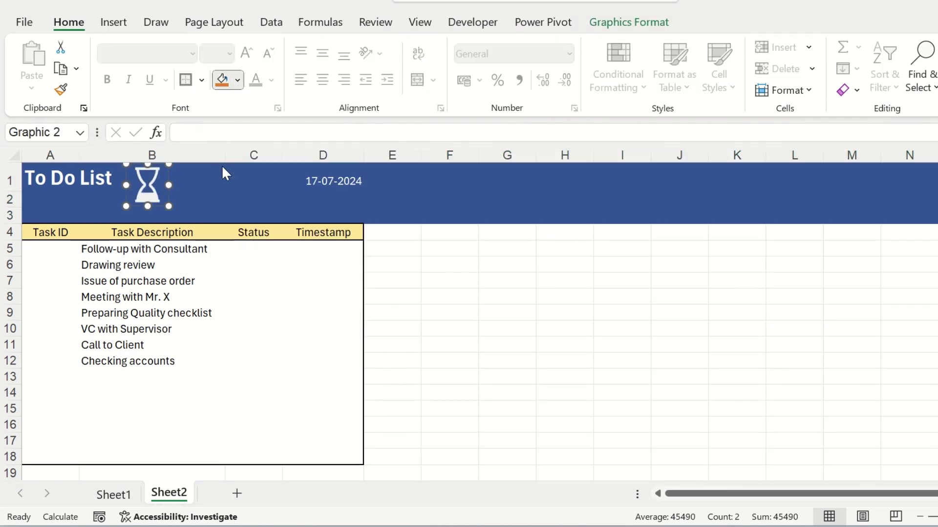
{"action": "left_click", "coordinate": [422, 266]}
Make the date in D1 bold and increase its font size.
{"action": "left_click", "coordinate": [322, 181]}
{"action": "key", "text": "ctrl+b"}
{"action": "left_click", "coordinate": [247, 52]}
{"action": "left_click", "coordinate": [246, 53]}
{"action": "left_click", "coordinate": [392, 280]}
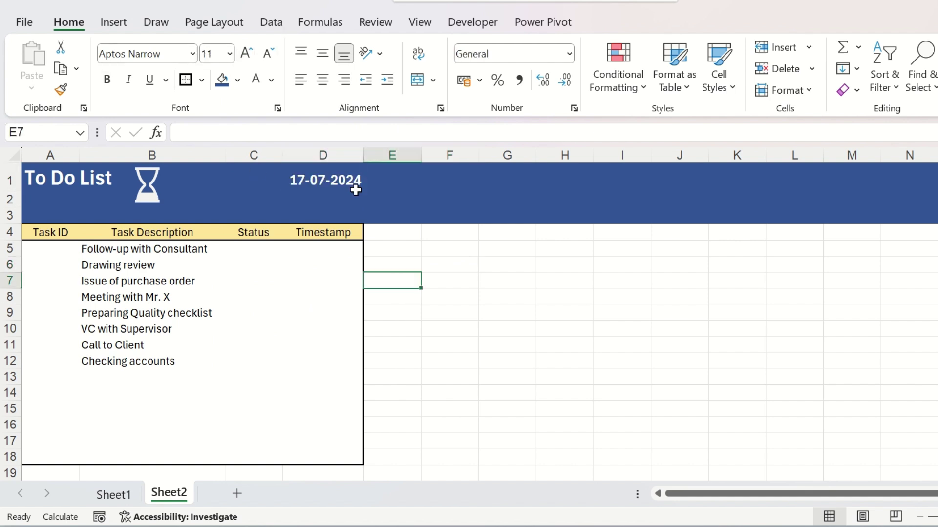
{"action": "left_click", "coordinate": [352, 187]}
Fill the columns right of the table and the rows below it with the same dark blue.
{"action": "left_click_drag", "start_coordinate": [408, 154], "coordinate": [830, 163]}
{"action": "key", "text": "F4"}
{"action": "left_click_drag", "start_coordinate": [9, 472], "coordinate": [220, 338]}
{"action": "scroll", "coordinate": [220, 338], "scroll_direction": "up", "scroll_amount": 9}
{"action": "key", "text": "F4"}
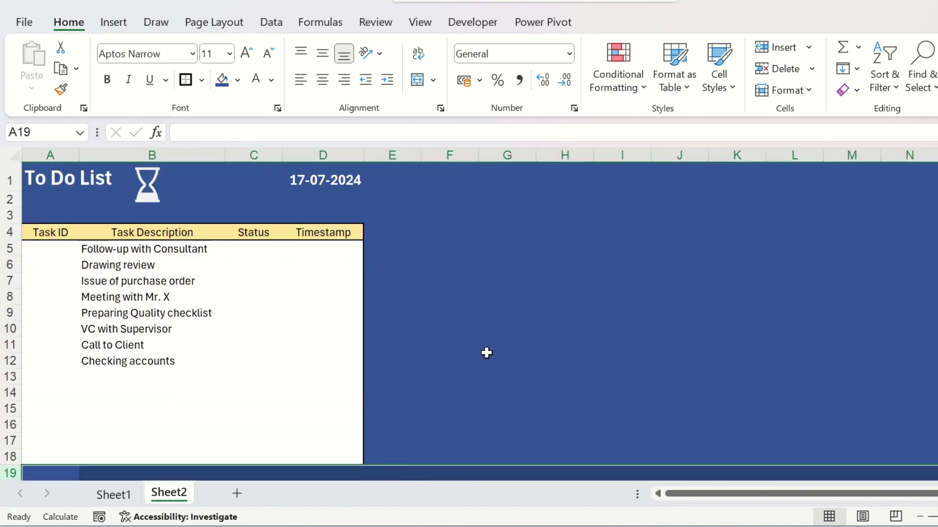
Type =IF(B4="","",MAX(A$3:A3)+1) into A4 for automatic task numbering.
{"action": "left_click", "coordinate": [48, 248]}
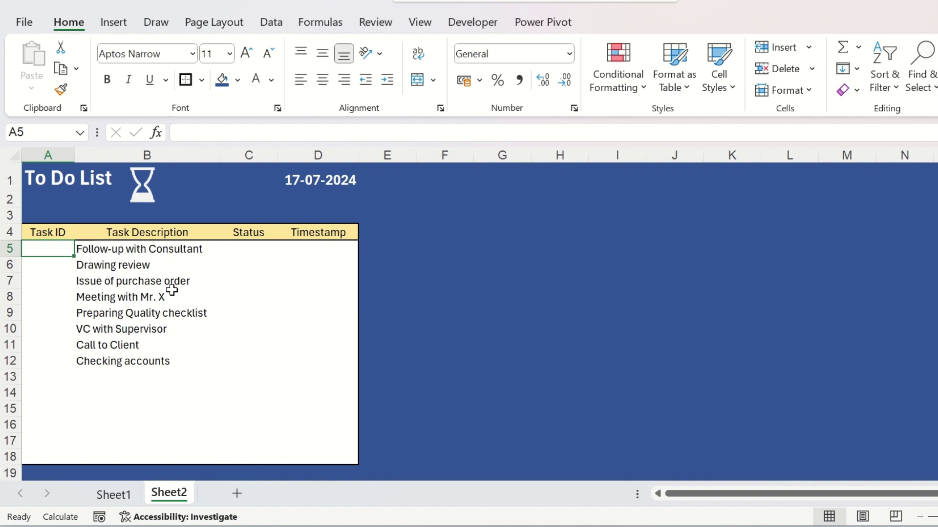
{"action": "type", "text": "=if"}
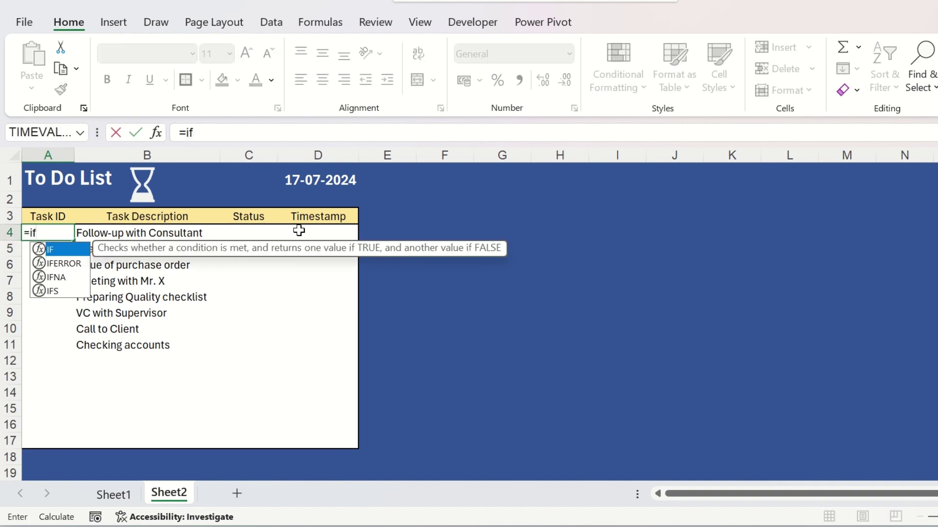
{"action": "type", "text": "("}
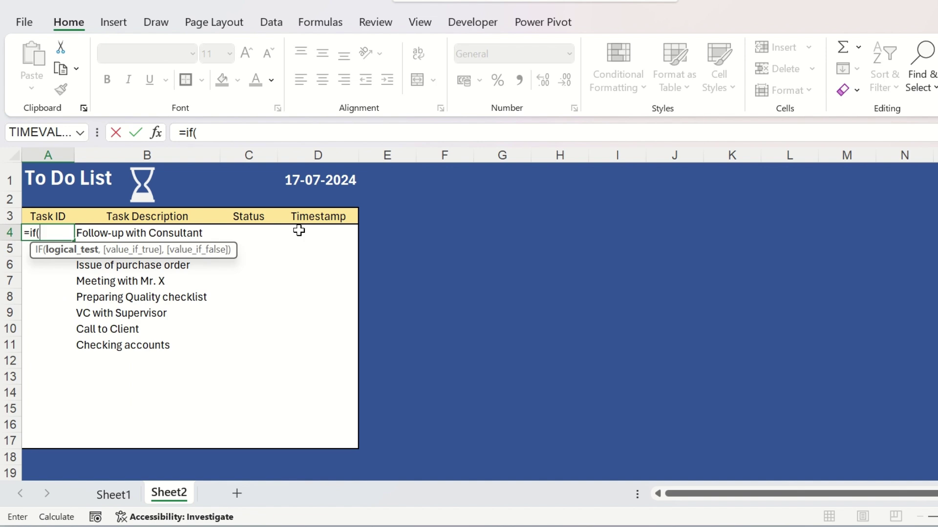
{"action": "key", "text": "Right"}
{"action": "type", "text": "="}
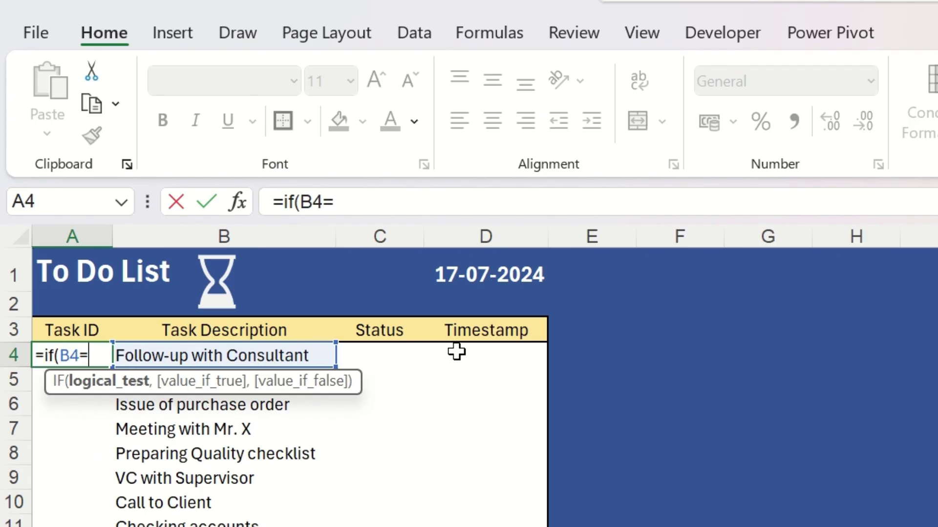
{"action": "type", "text": "\"\","}
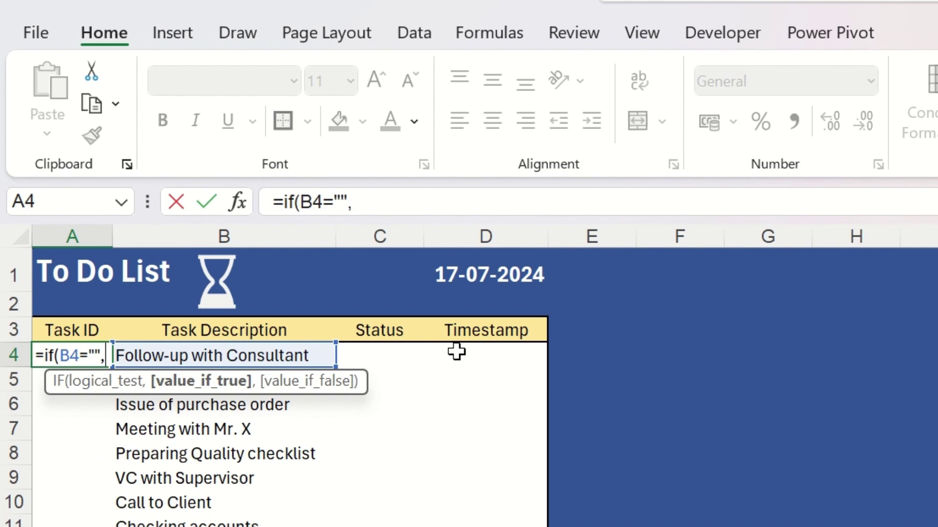
{"action": "type", "text": "\""}
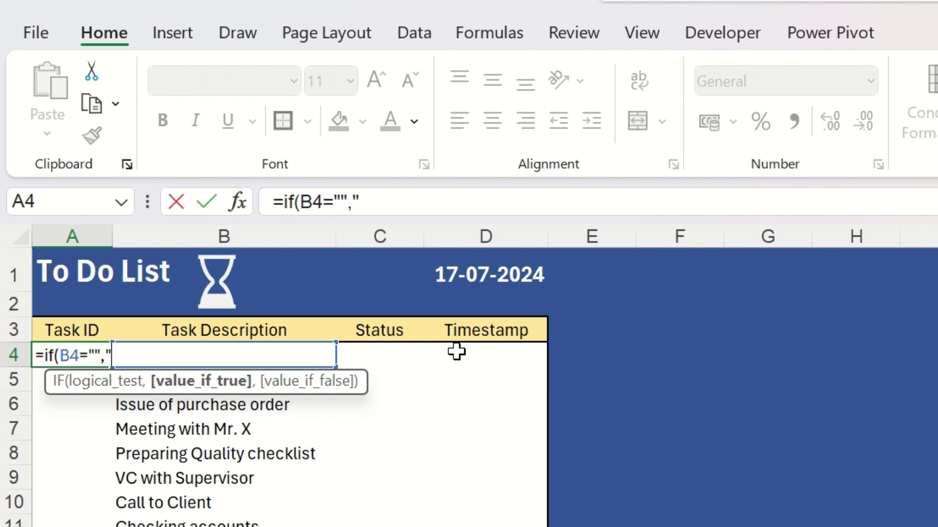
{"action": "type", "text": "\","}
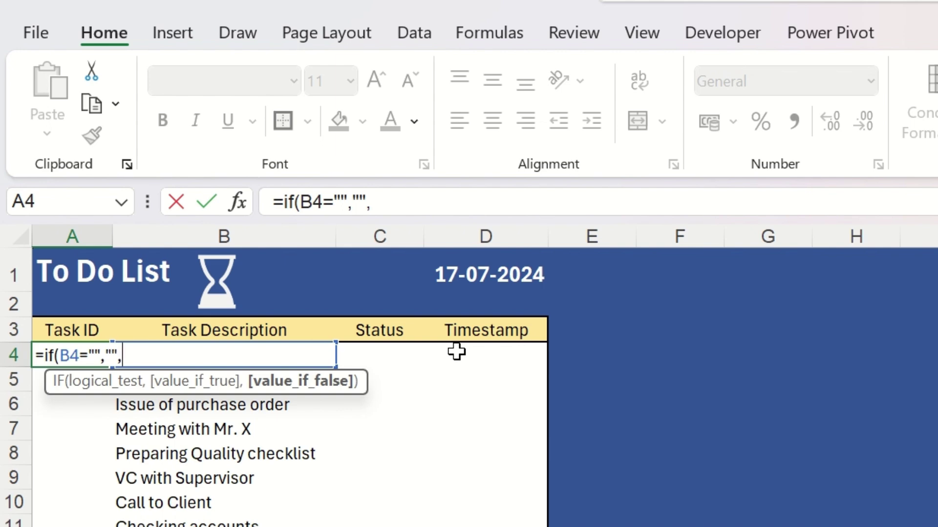
{"action": "type", "text": "max("}
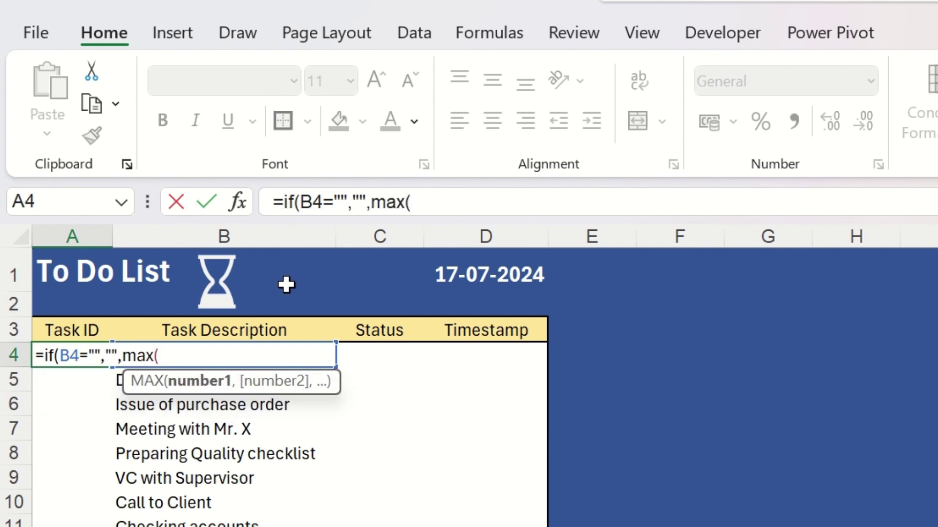
{"action": "key", "text": "Up"}
{"action": "type", "text": ":"}
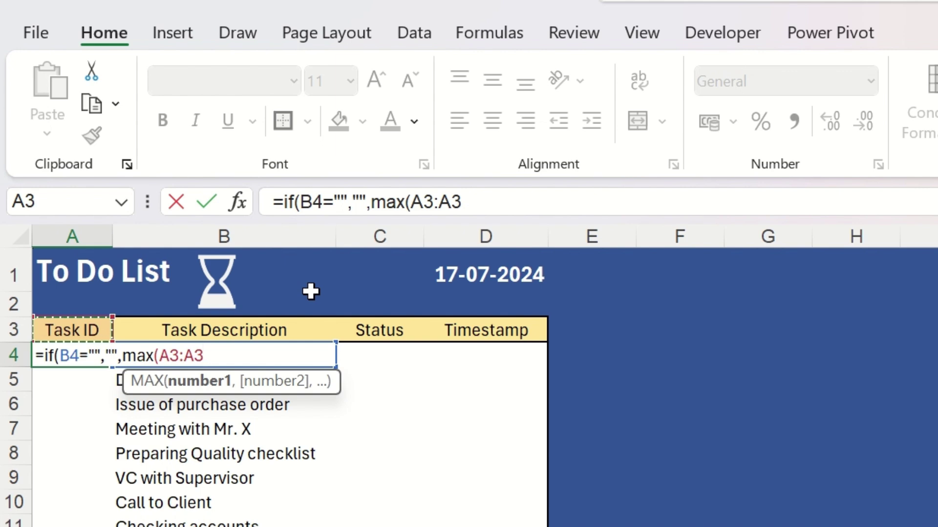
{"action": "left_click", "coordinate": [438, 205]}
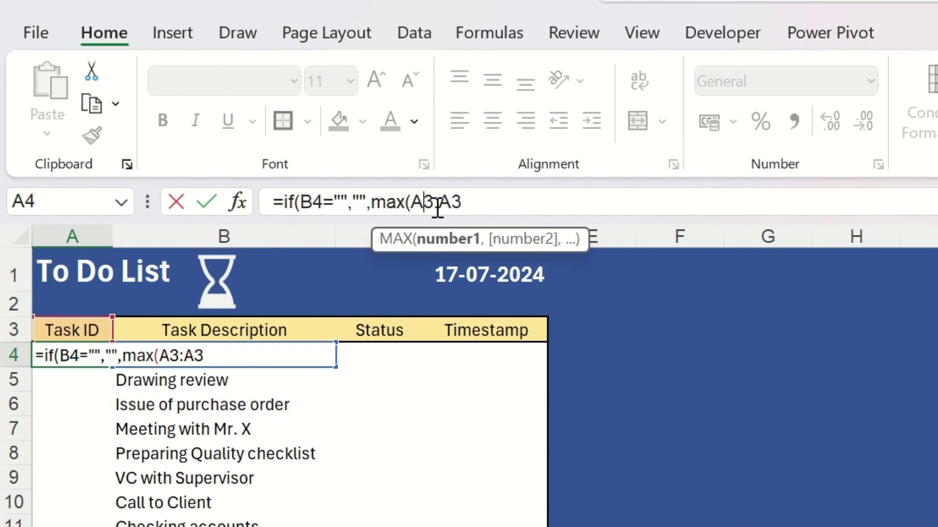
{"action": "type", "text": "$"}
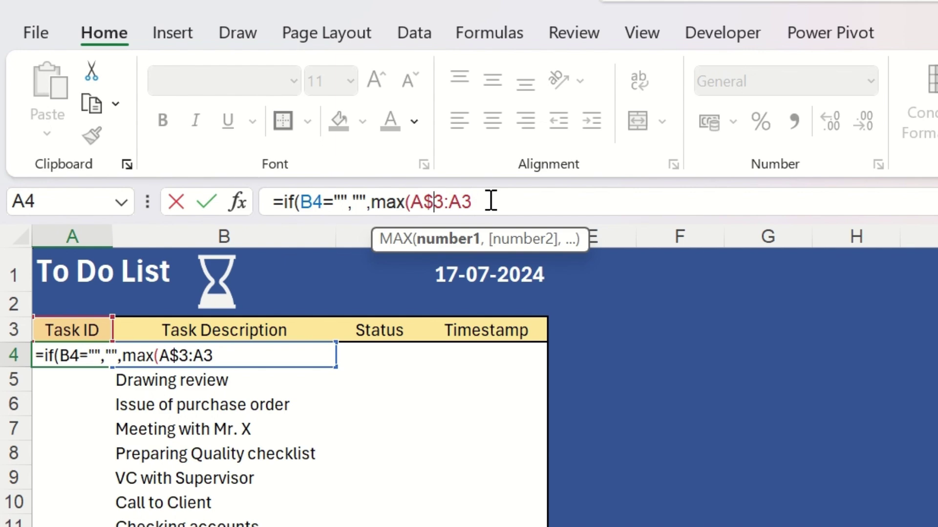
{"action": "left_click", "coordinate": [490, 201]}
{"action": "type", "text": ")+1"}
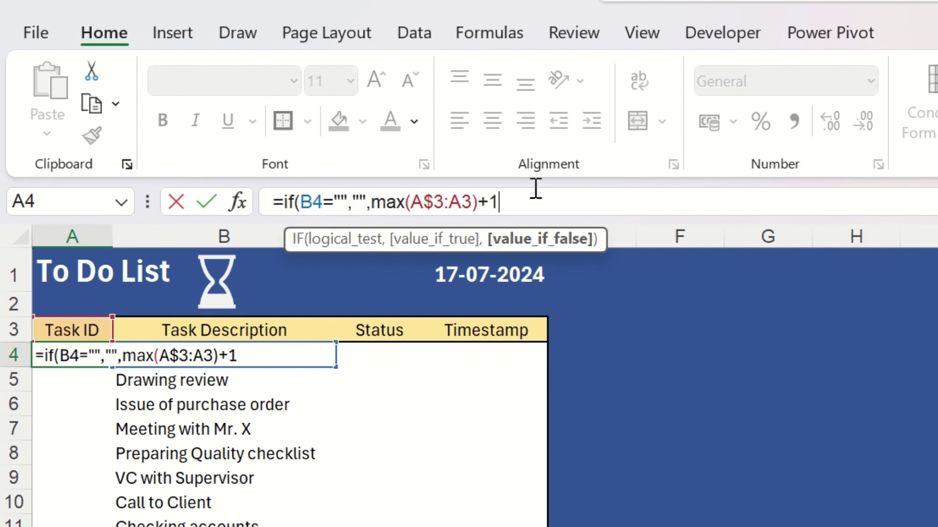
{"action": "type", "text": ")"}
Commit the Task ID formula and fill it down column A to row 17.
{"action": "key", "text": "Return"}
{"action": "left_click", "coordinate": [73, 355]}
{"action": "left_click_drag", "start_coordinate": [112, 367], "coordinate": [113, 526]}
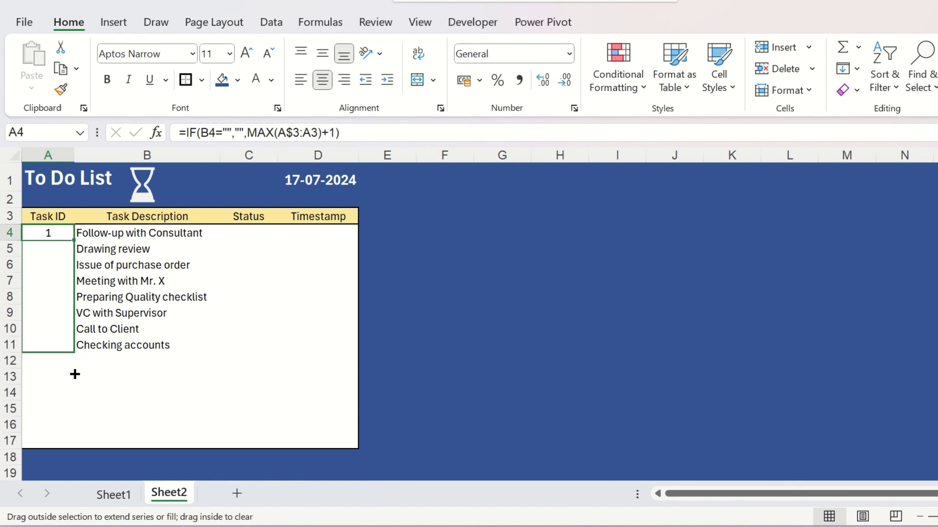
{"action": "left_click_drag", "start_coordinate": [75, 375], "coordinate": [73, 445]}
Test the numbering by clearing and restoring the Checking accounts task.
{"action": "left_click", "coordinate": [139, 330]}
{"action": "left_click", "coordinate": [142, 348]}
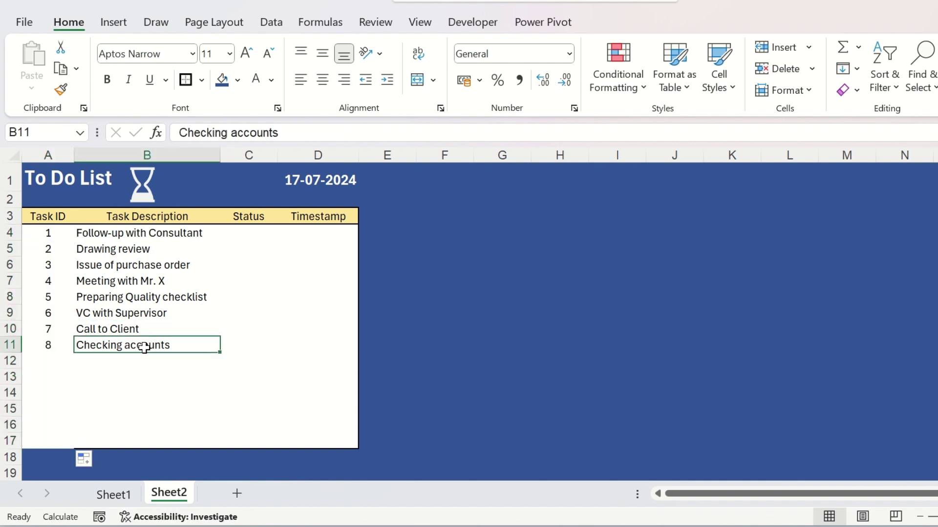
{"action": "key", "text": "Delete"}
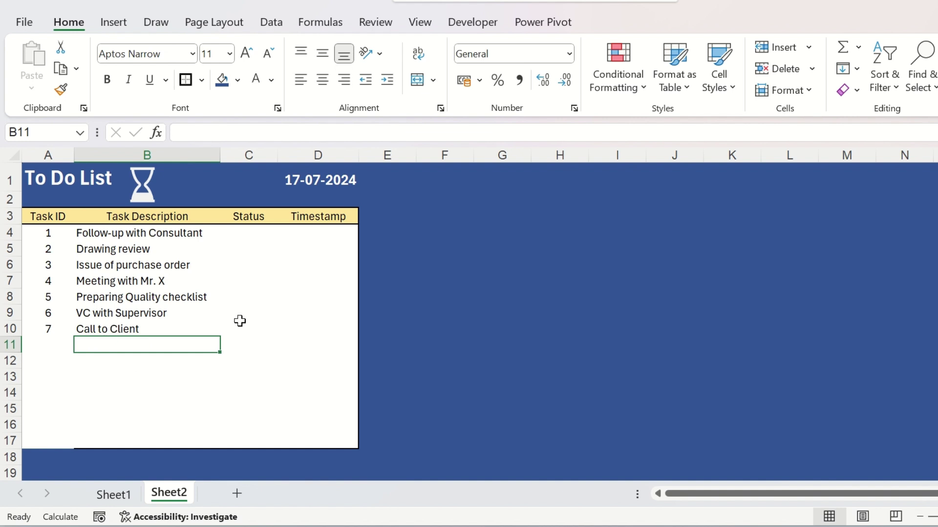
{"action": "type", "text": "Checking accounts"}
Add the new task 'Calling Mr. Y' below Checking accounts.
{"action": "key", "text": "Return"}
{"action": "type", "text": "Callin"}
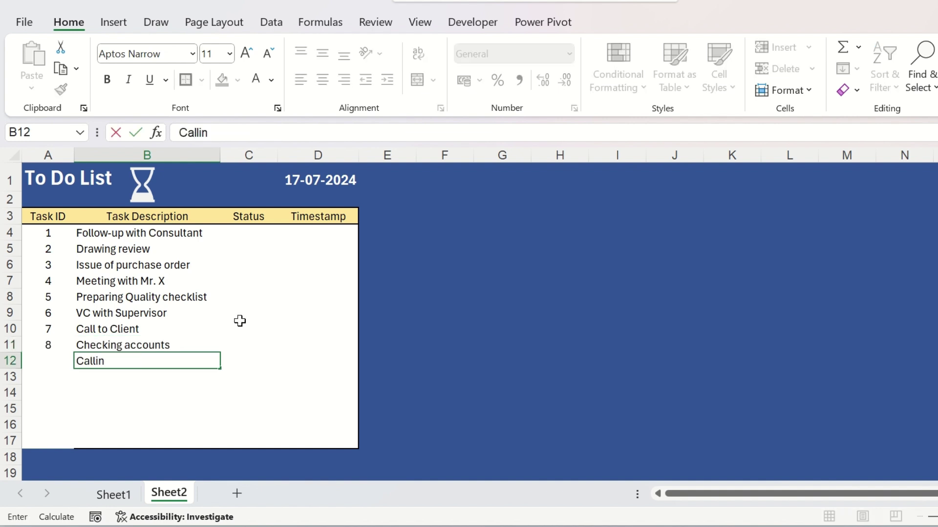
{"action": "type", "text": "g Mr. Y"}
{"action": "key", "text": "Return"}
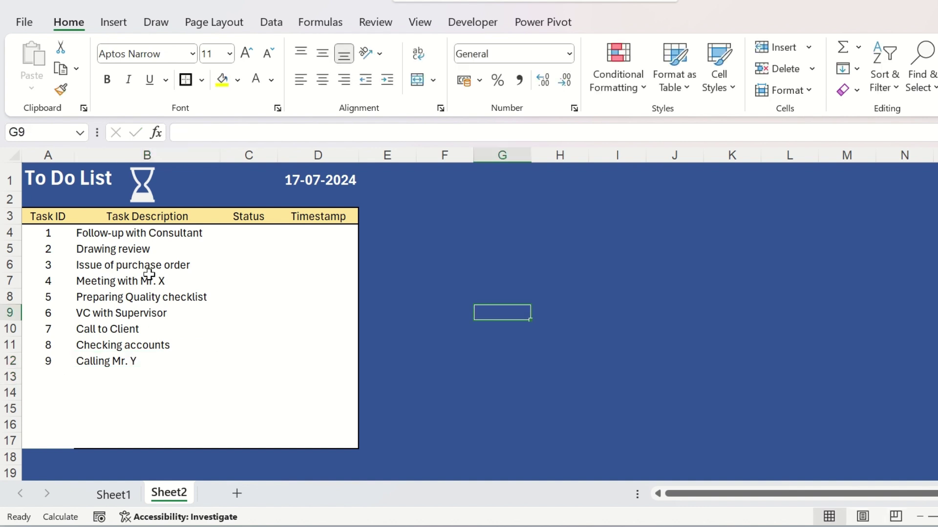
{"action": "left_click", "coordinate": [247, 251]}
{"action": "left_click", "coordinate": [258, 235]}
{"action": "left_click", "coordinate": [299, 252]}
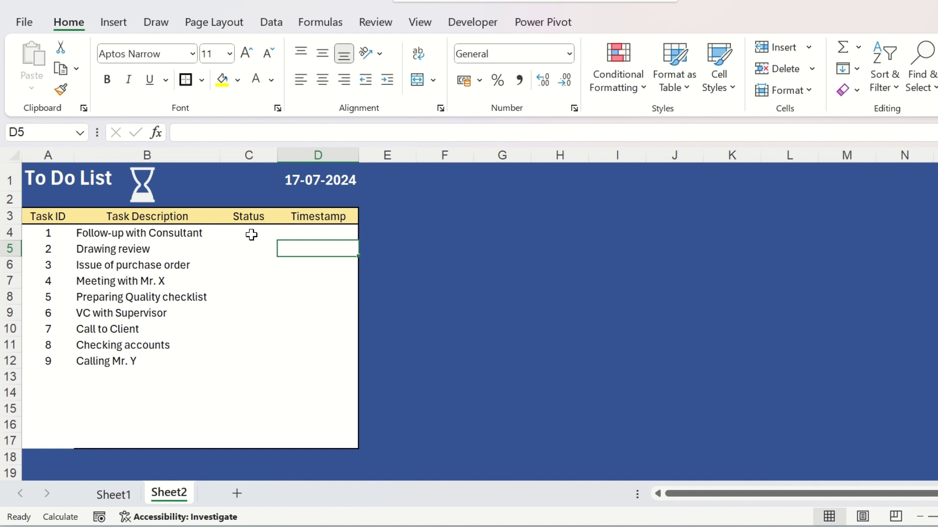
Enable the Developer tab via Customize the Ribbon and show its Insert controls list.
{"action": "left_click", "coordinate": [479, 30]}
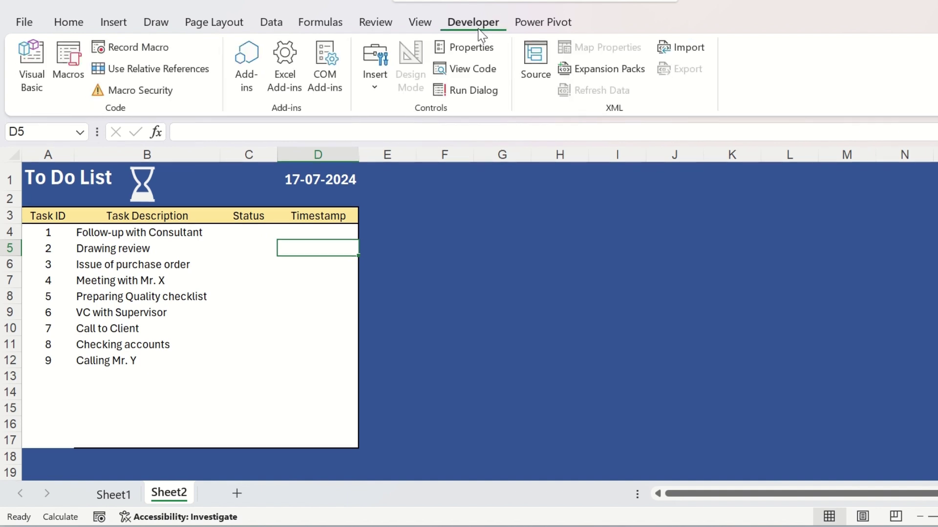
{"action": "right_click", "coordinate": [482, 72]}
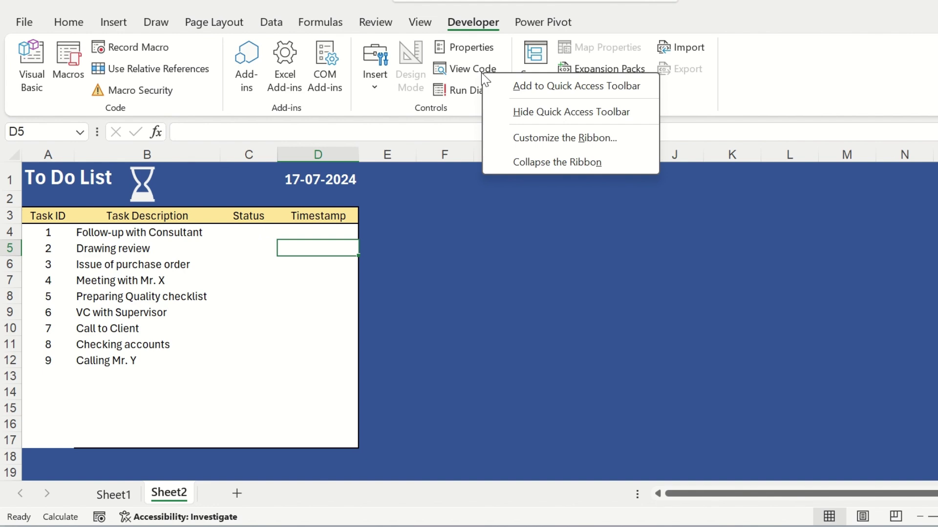
{"action": "left_click", "coordinate": [567, 138]}
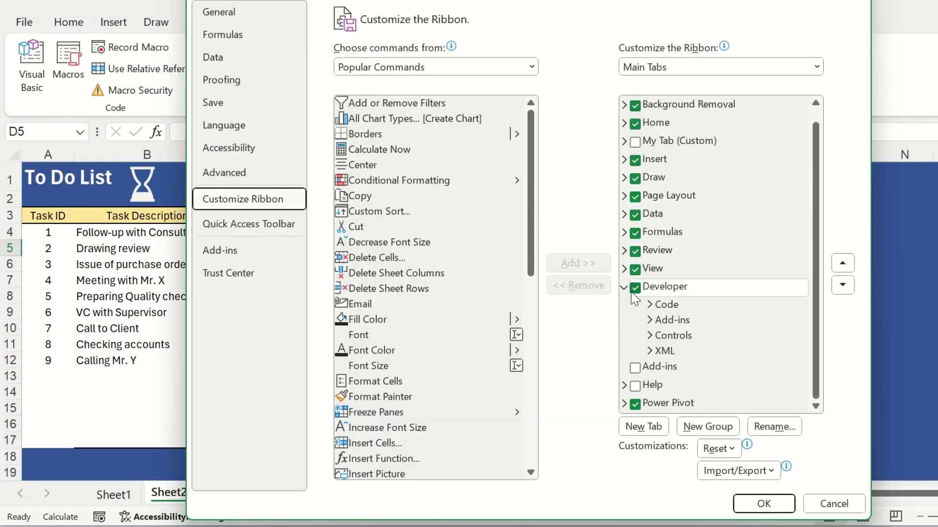
{"action": "left_click", "coordinate": [635, 290]}
{"action": "left_click", "coordinate": [635, 291]}
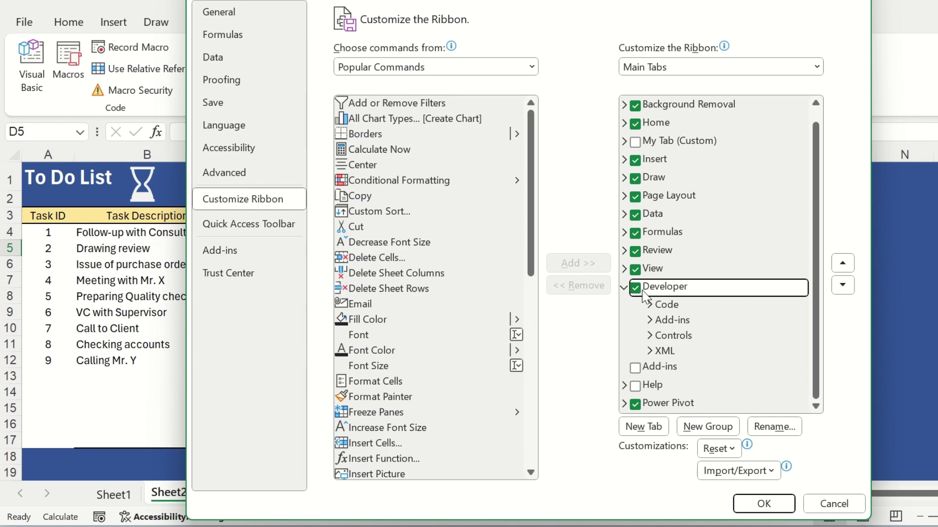
{"action": "left_click", "coordinate": [781, 504]}
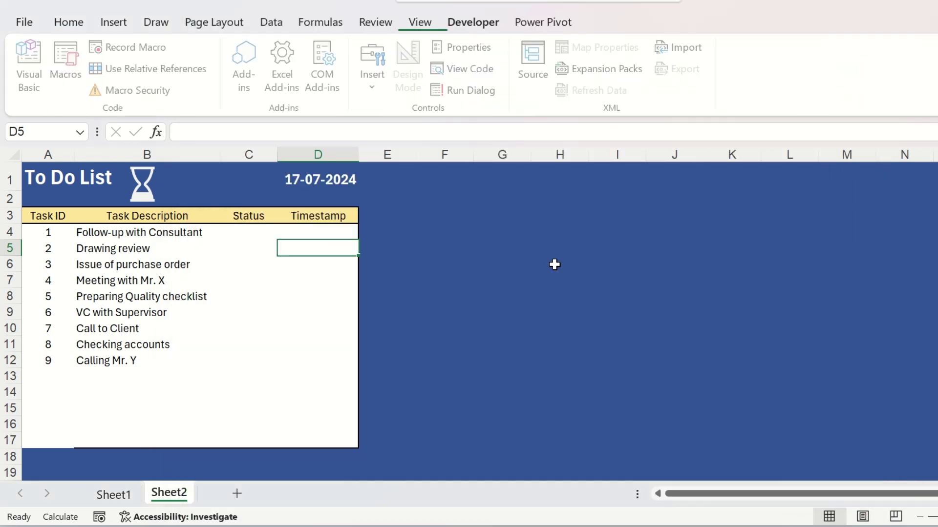
{"action": "left_click", "coordinate": [374, 75]}
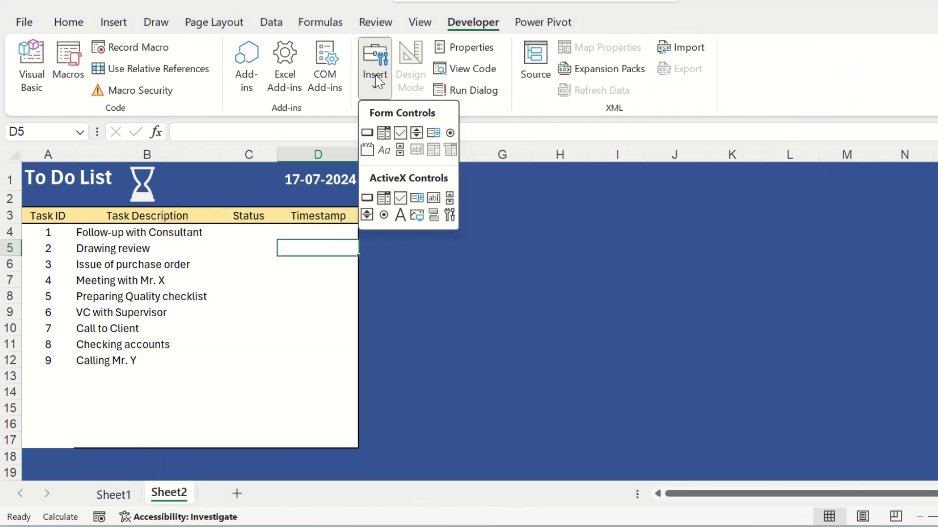
Insert a Form Control checkbox in cell C4 and remove its label text.
{"action": "left_click", "coordinate": [400, 133]}
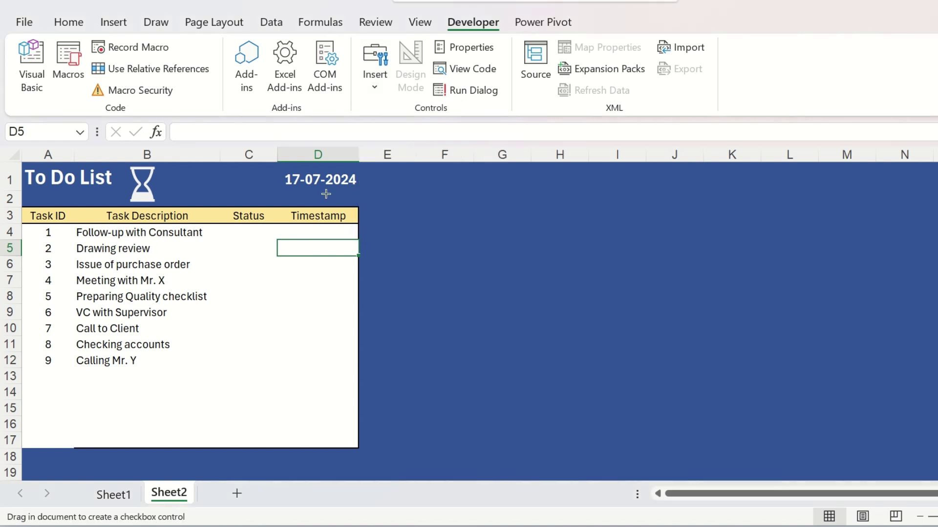
{"action": "left_click_drag", "start_coordinate": [235, 227], "coordinate": [258, 247]}
{"action": "right_click", "coordinate": [253, 242]}
{"action": "left_click", "coordinate": [292, 326]}
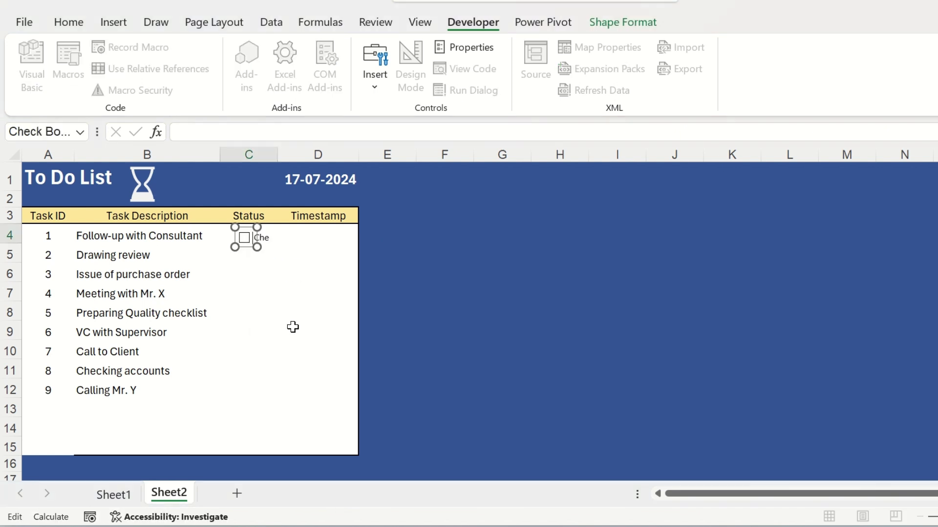
{"action": "left_click", "coordinate": [364, 261]}
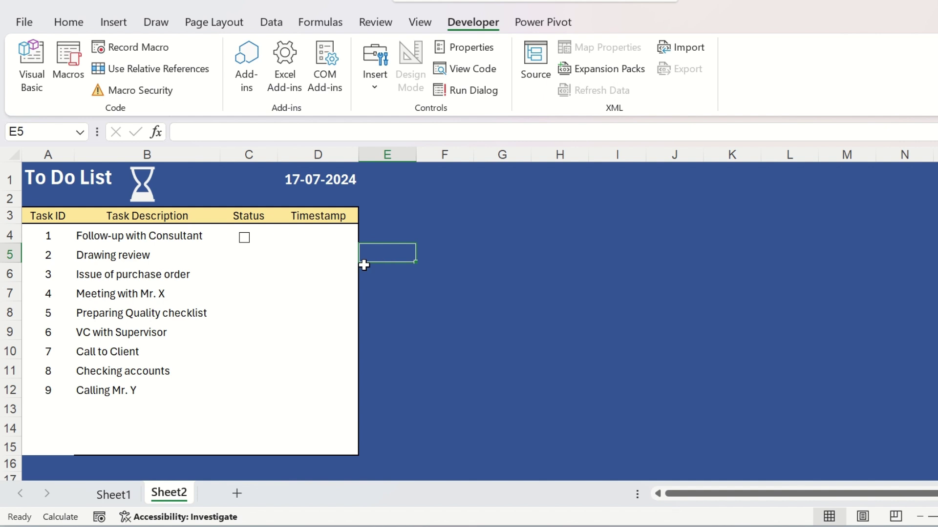
Copy the C4 checkbox and paste a copy into each Status cell C5 through C14.
{"action": "right_click", "coordinate": [249, 240]}
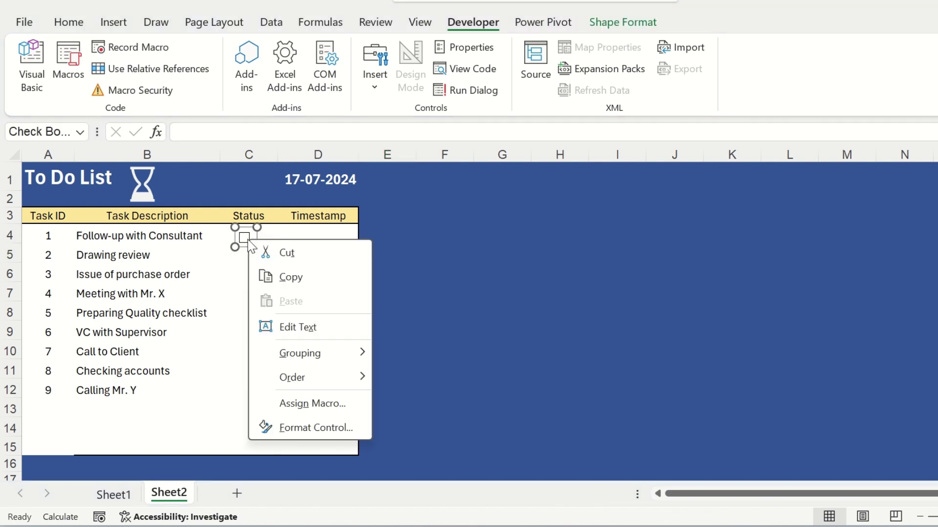
{"action": "left_click", "coordinate": [288, 281]}
{"action": "left_click", "coordinate": [258, 262]}
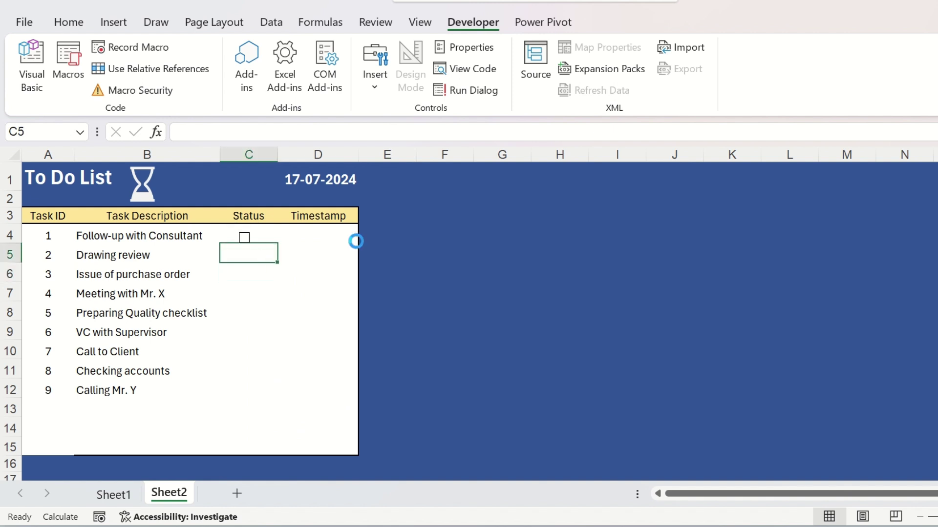
{"action": "key", "text": "ctrl+v"}
{"action": "left_click", "coordinate": [267, 273]}
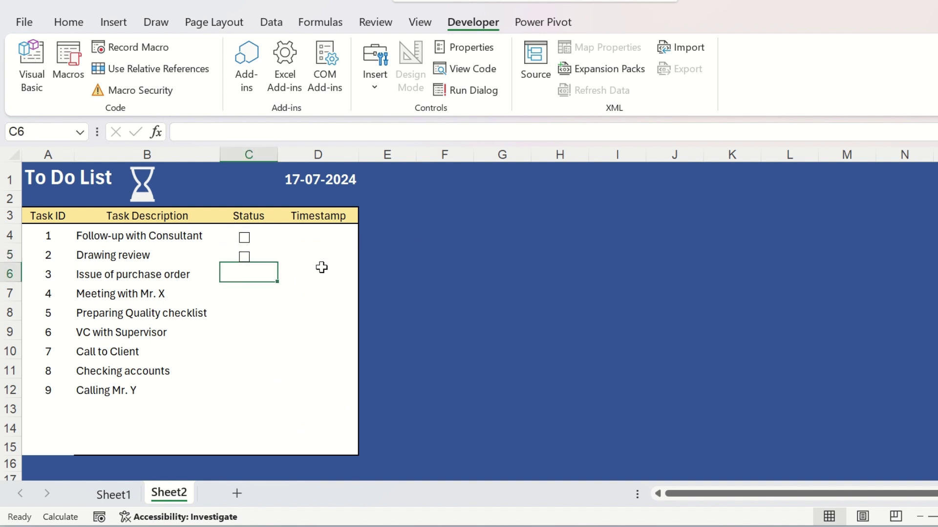
{"action": "key", "text": "ctrl+v"}
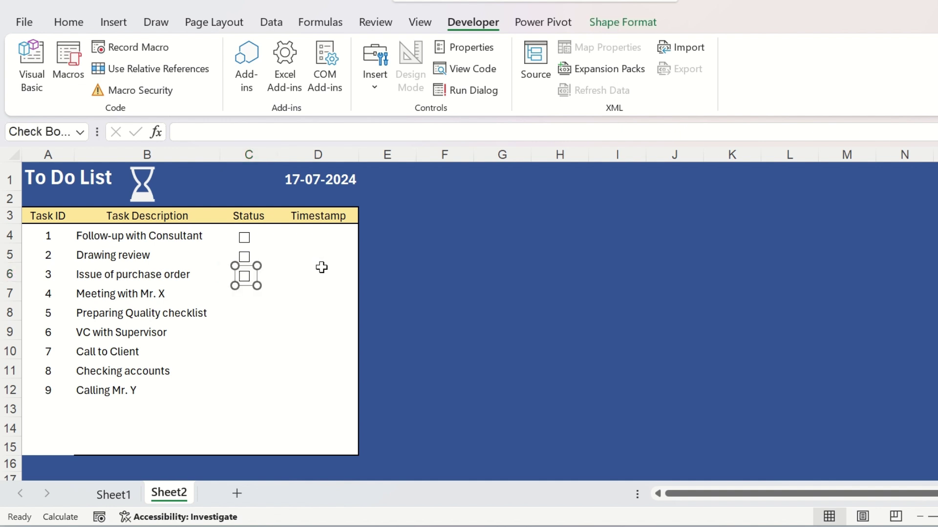
{"action": "key", "text": "Escape"}
{"action": "key", "text": "Down"}
{"action": "key", "text": "ctrl+v"}
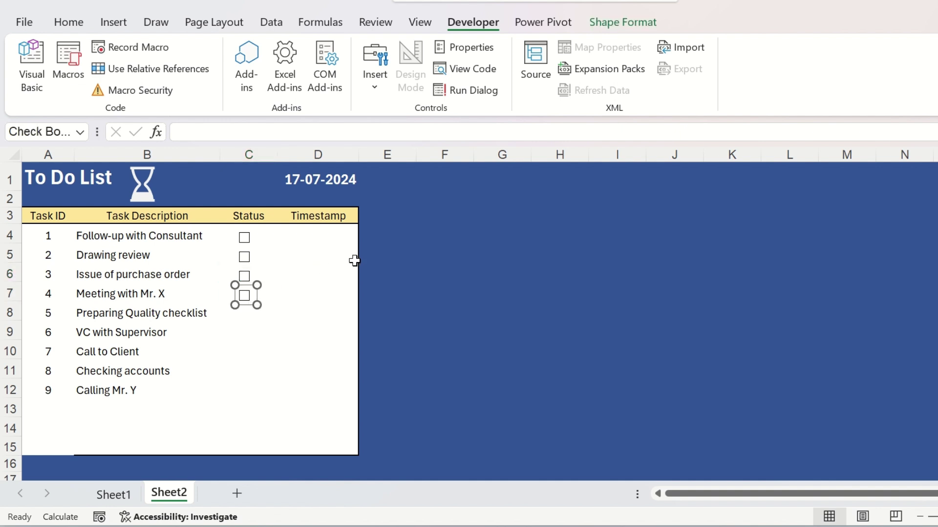
{"action": "key", "text": "Escape"}
{"action": "key", "text": "Down"}
{"action": "key", "text": "ctrl+v"}
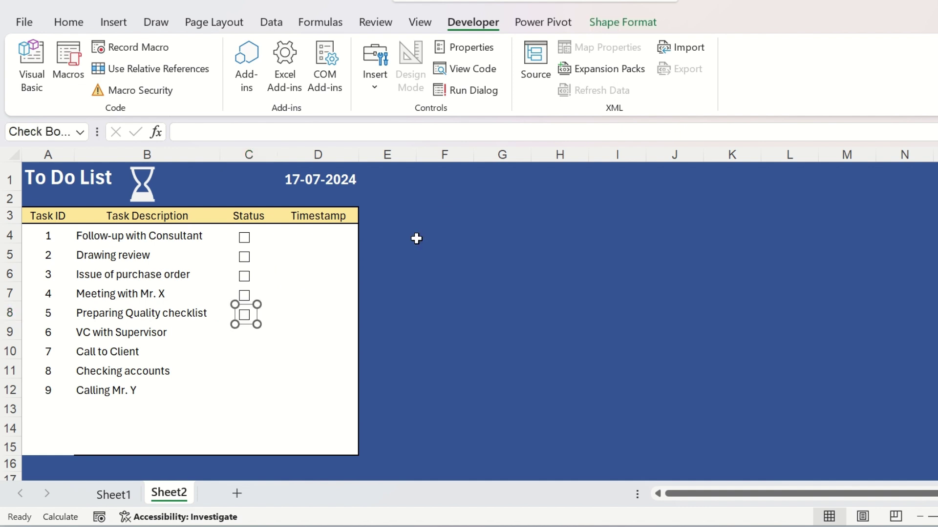
{"action": "key", "text": "Escape"}
{"action": "key", "text": "Down"}
{"action": "key", "text": "ctrl+v"}
{"action": "key", "text": "Escape"}
{"action": "key", "text": "Down"}
{"action": "key", "text": "ctrl+v"}
{"action": "key", "text": "Escape"}
{"action": "key", "text": "Down"}
{"action": "key", "text": "ctrl+v"}
{"action": "key", "text": "Escape"}
{"action": "key", "text": "Down"}
{"action": "key", "text": "ctrl+v"}
{"action": "left_click", "coordinate": [248, 420]}
{"action": "key", "text": "ctrl+v"}
{"action": "key", "text": "Escape"}
{"action": "key", "text": "ctrl+v"}
{"action": "left_click", "coordinate": [387, 311]}
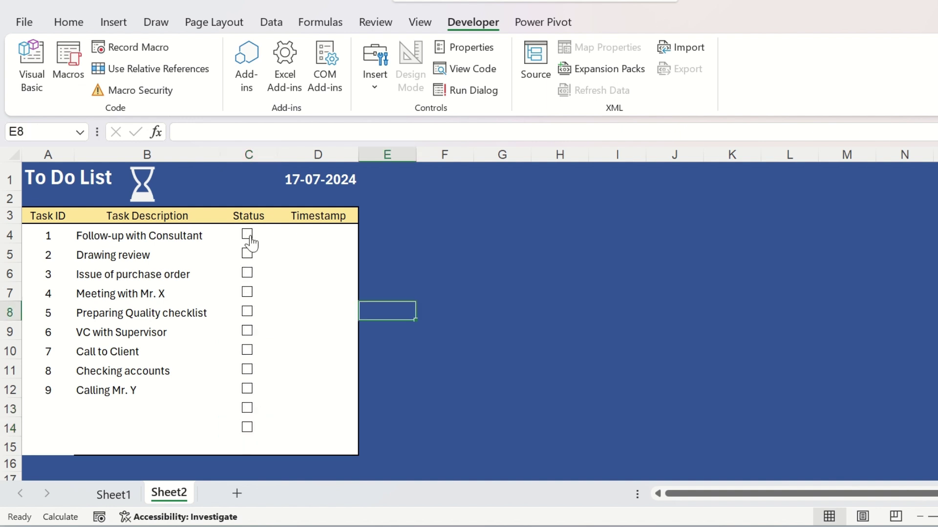
Nudge the C4 checkbox slightly left to line it up.
{"action": "right_click", "coordinate": [250, 241]}
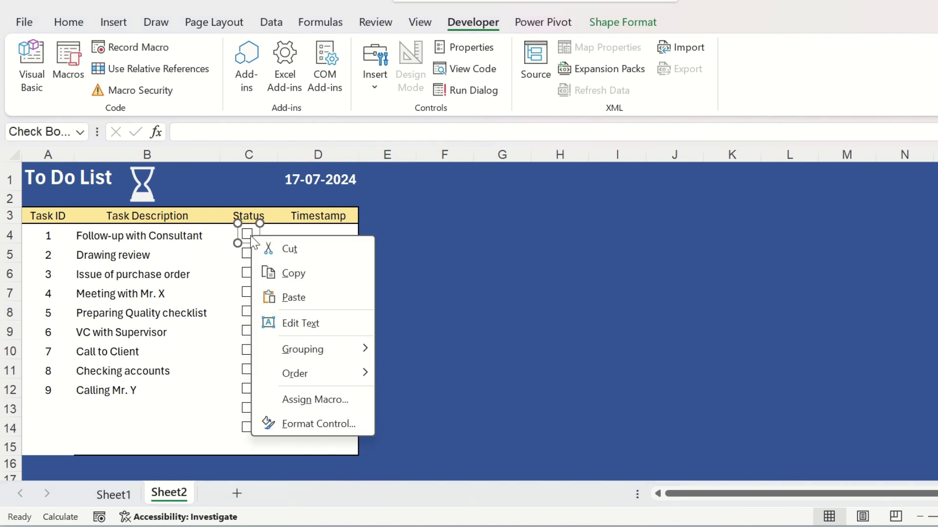
{"action": "left_click", "coordinate": [237, 243]}
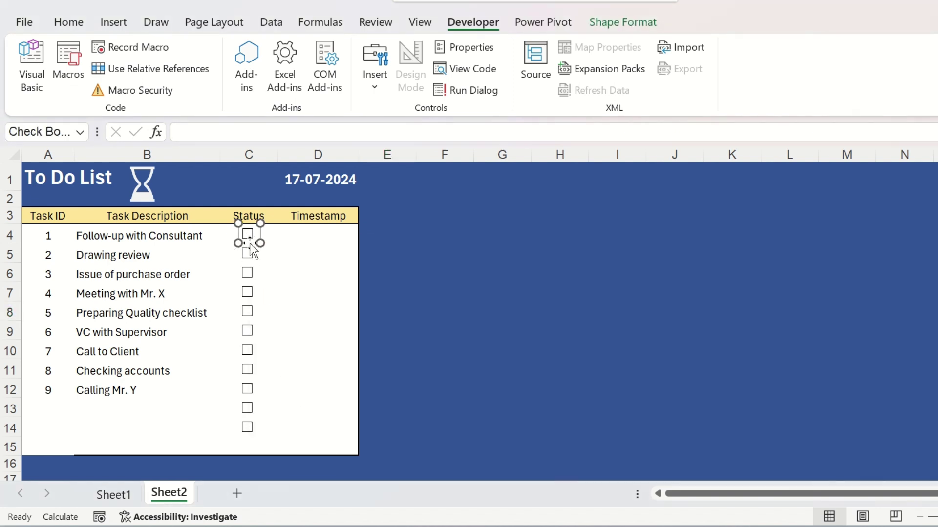
{"action": "key", "text": "Left"}
{"action": "key", "text": "Left"}
{"action": "key", "text": "Escape"}
Tick several task checkboxes to test them, then clear them all again.
{"action": "left_click", "coordinate": [247, 292]}
{"action": "left_click", "coordinate": [247, 330]}
{"action": "left_click", "coordinate": [248, 311]}
{"action": "left_click", "coordinate": [247, 274]}
{"action": "left_click", "coordinate": [248, 234]}
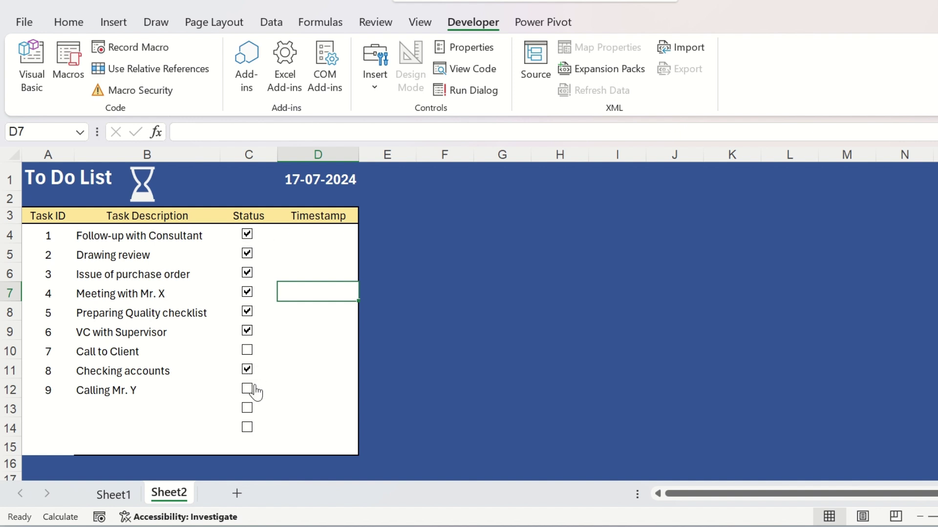
{"action": "left_click", "coordinate": [247, 235]}
{"action": "left_click", "coordinate": [247, 254]}
{"action": "left_click", "coordinate": [247, 273]}
{"action": "left_click", "coordinate": [247, 292]}
{"action": "left_click", "coordinate": [247, 311]}
{"action": "left_click", "coordinate": [247, 370]}
{"action": "left_click", "coordinate": [248, 330]}
Link the C4 checkbox to cell $E$4 via Format Control and tick it to test.
{"action": "right_click", "coordinate": [247, 237]}
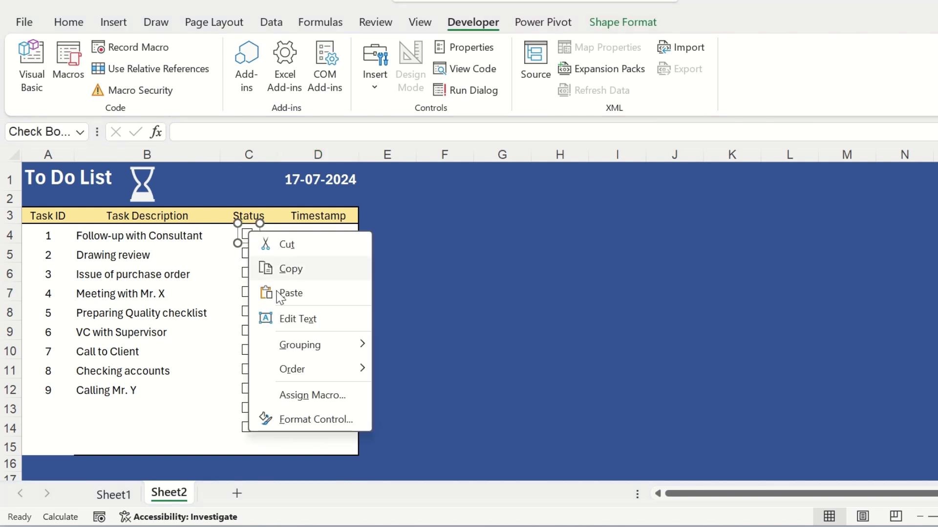
{"action": "left_click", "coordinate": [324, 420]}
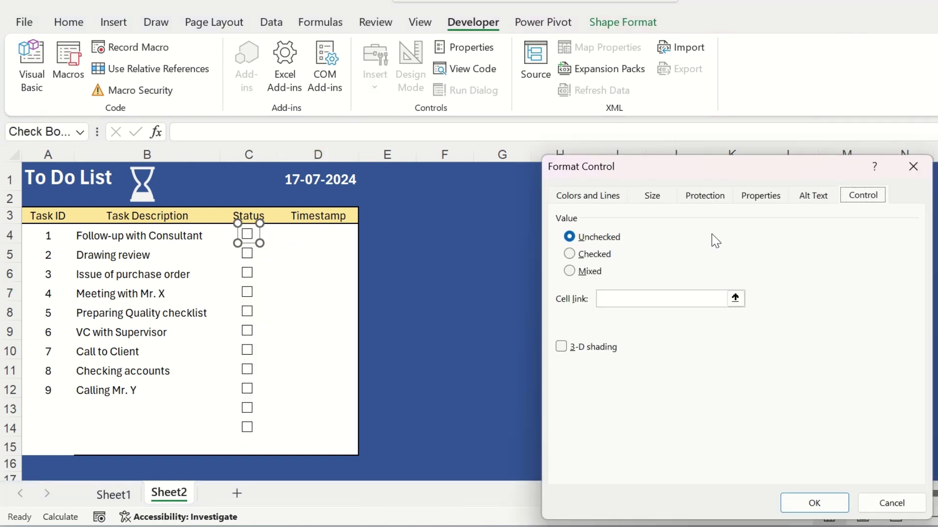
{"action": "left_click", "coordinate": [735, 298]}
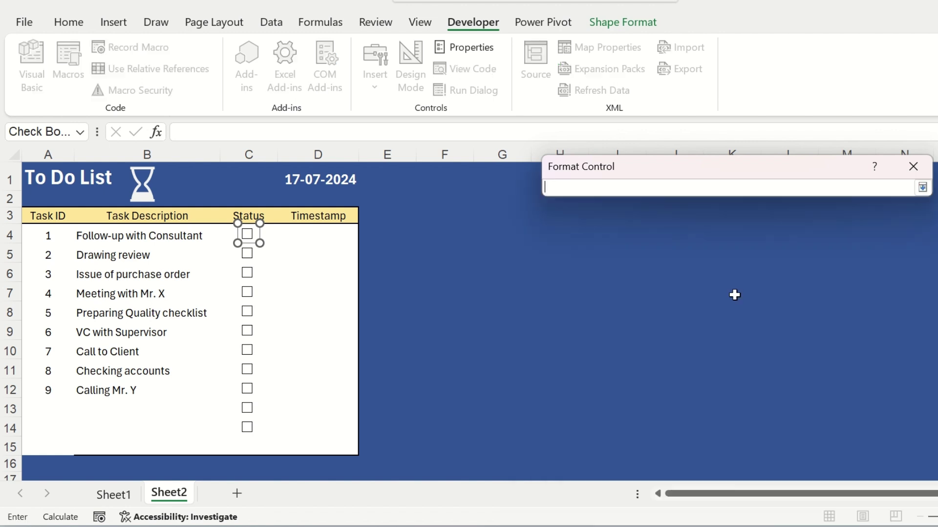
{"action": "left_click", "coordinate": [380, 234]}
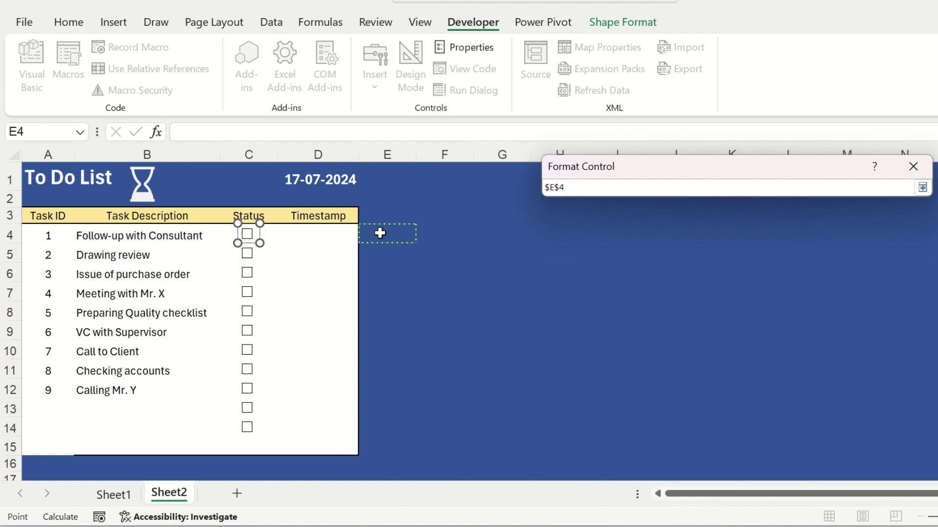
{"action": "left_click", "coordinate": [921, 191]}
{"action": "key", "text": "Return"}
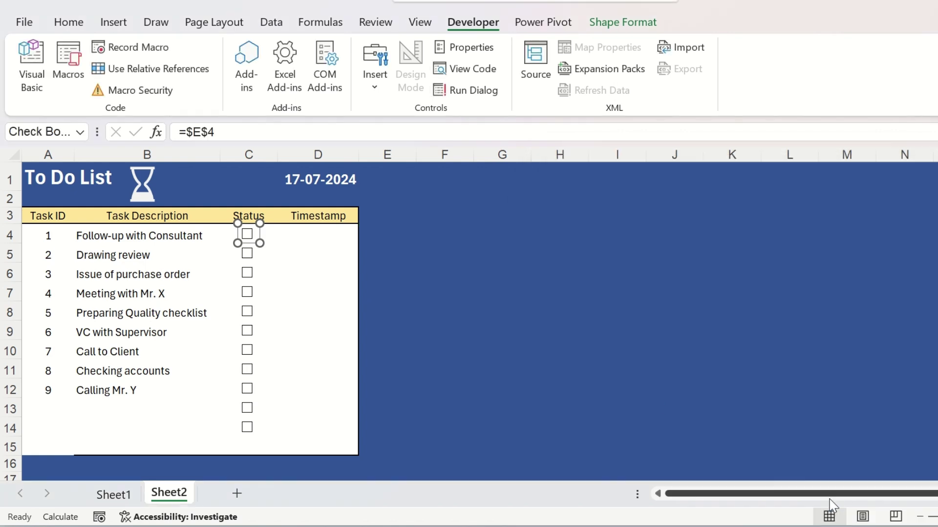
{"action": "left_click", "coordinate": [387, 253]}
{"action": "left_click", "coordinate": [247, 234]}
Make column E's font white, then untick the first task to check FALSE.
{"action": "left_click", "coordinate": [387, 155]}
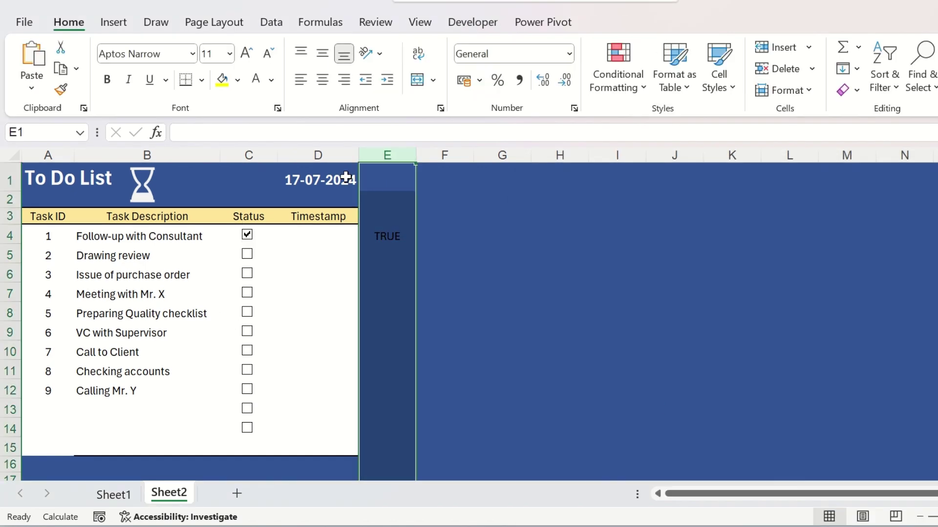
{"action": "left_click", "coordinate": [255, 79]}
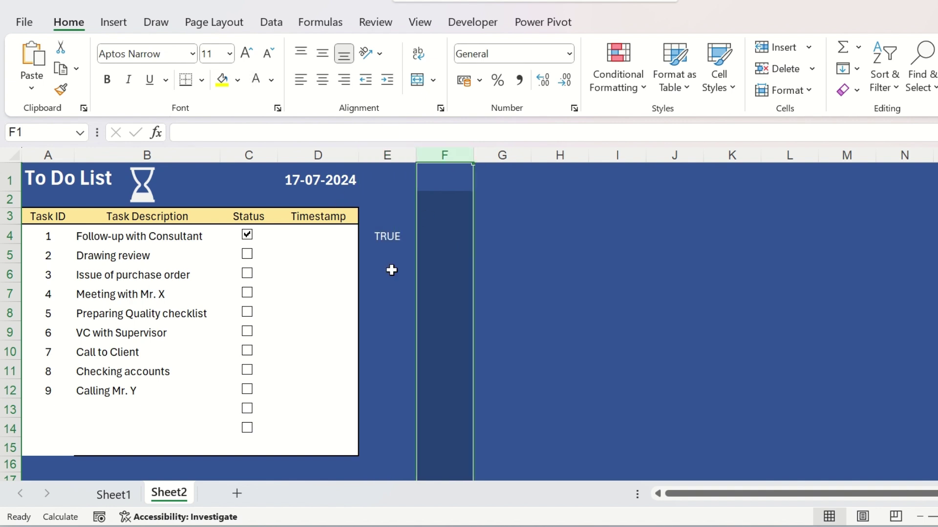
{"action": "left_click", "coordinate": [382, 249]}
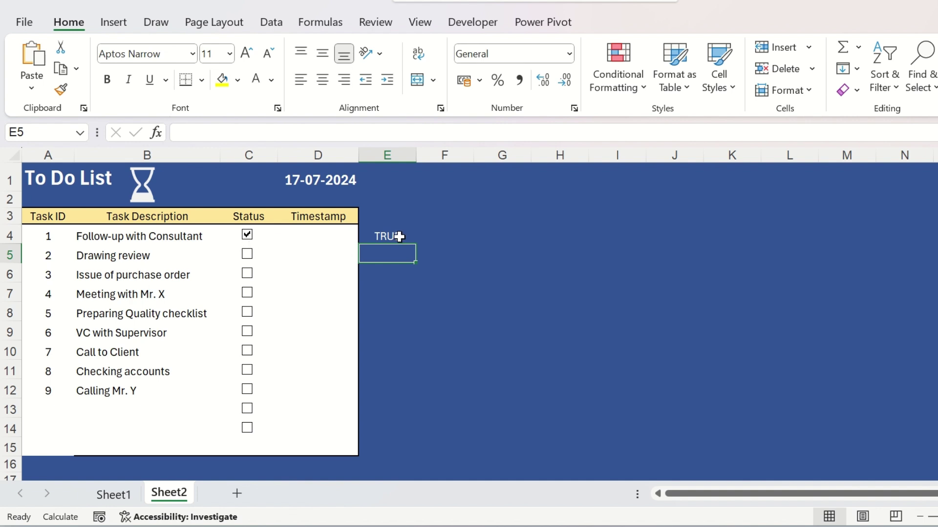
{"action": "left_click", "coordinate": [247, 237]}
Link the C5 and C6 checkboxes to cells E5 and E6.
{"action": "right_click", "coordinate": [247, 254]}
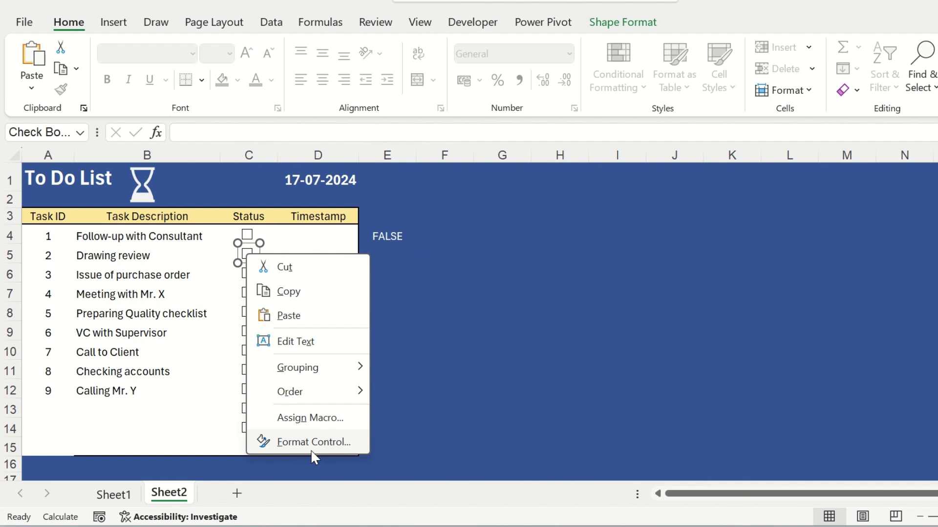
{"action": "left_click", "coordinate": [314, 442]}
{"action": "left_click", "coordinate": [735, 299]}
{"action": "left_click", "coordinate": [389, 253]}
{"action": "key", "text": "Return"}
{"action": "key", "text": "Return"}
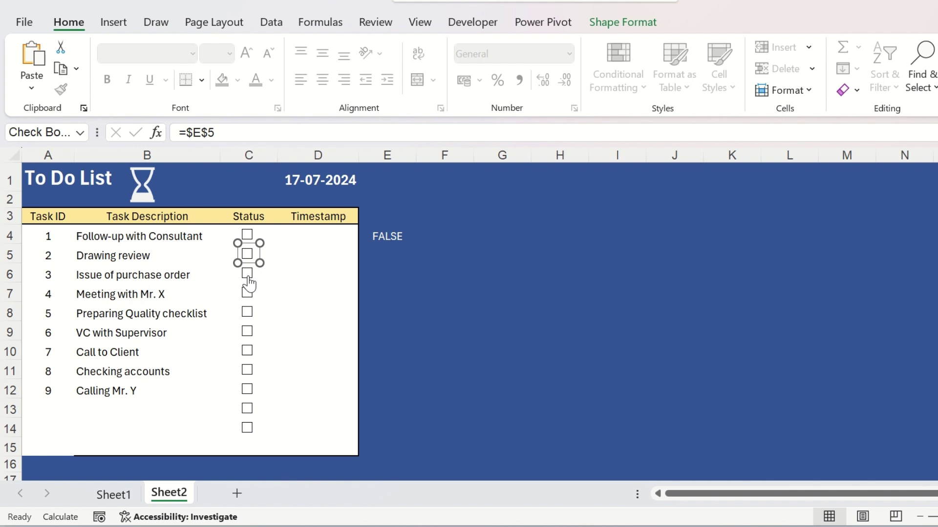
{"action": "right_click", "coordinate": [248, 279]}
{"action": "left_click", "coordinate": [314, 462]}
{"action": "left_click", "coordinate": [735, 299]}
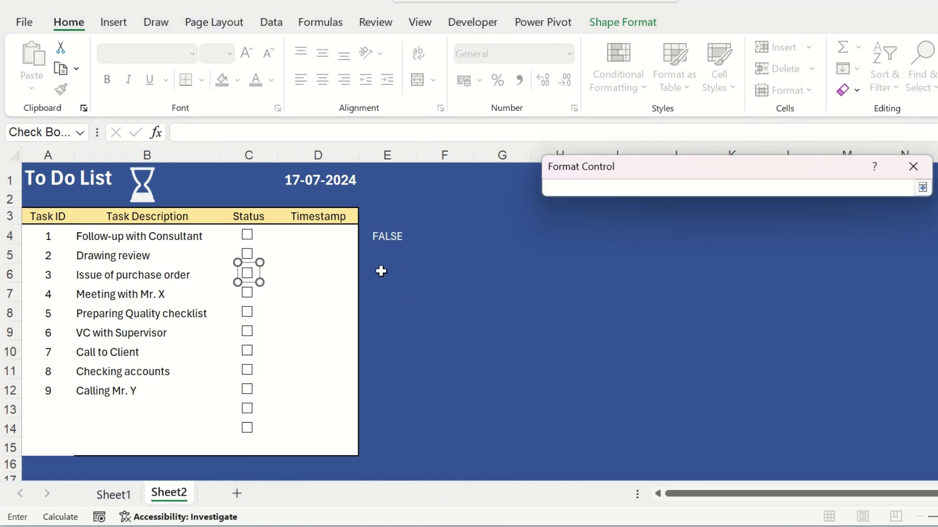
{"action": "left_click", "coordinate": [381, 271]}
{"action": "key", "text": "Return"}
{"action": "left_click", "coordinate": [812, 503]}
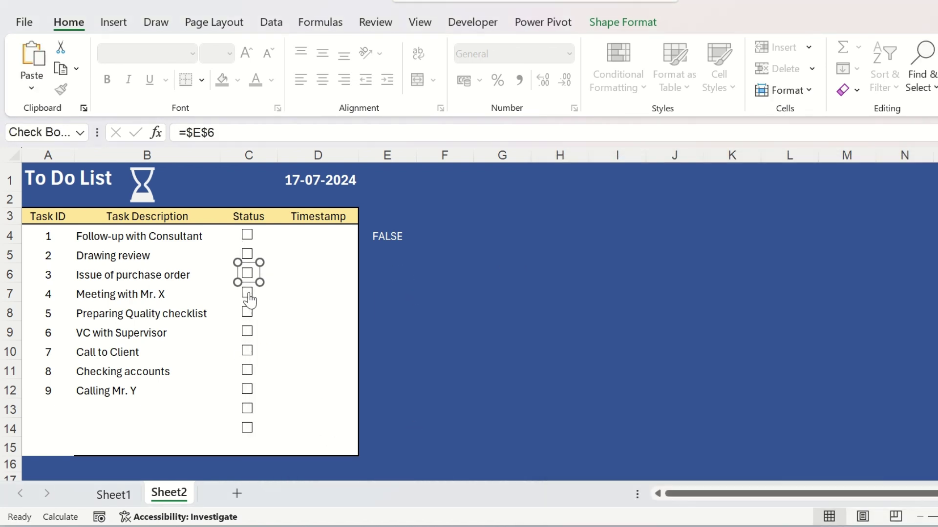
Link the C7 and C8 checkboxes to cells E7 and E8.
{"action": "right_click", "coordinate": [249, 300]}
{"action": "left_click", "coordinate": [314, 481]}
{"action": "left_click", "coordinate": [734, 299]}
{"action": "left_click", "coordinate": [391, 293]}
{"action": "key", "text": "Return"}
{"action": "key", "text": "Return"}
{"action": "right_click", "coordinate": [249, 313]}
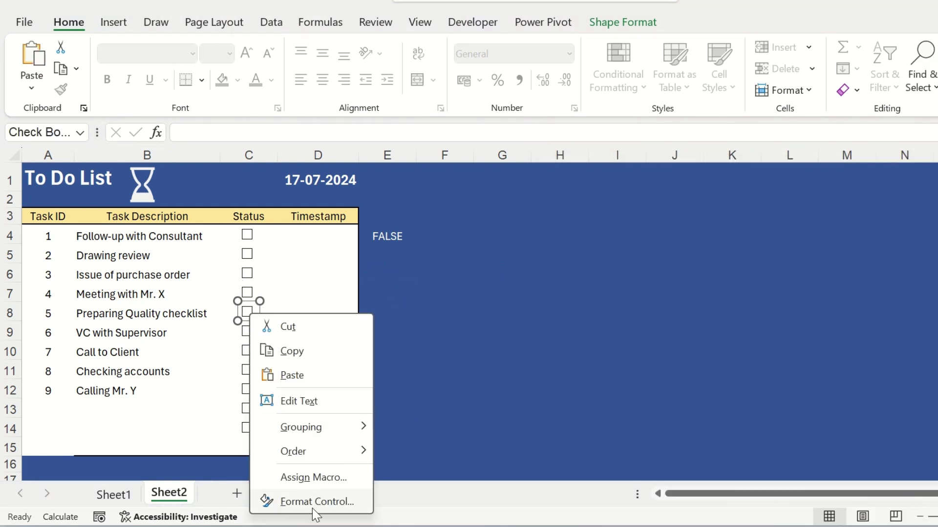
{"action": "left_click", "coordinate": [315, 501]}
{"action": "left_click", "coordinate": [734, 298]}
{"action": "left_click", "coordinate": [374, 311]}
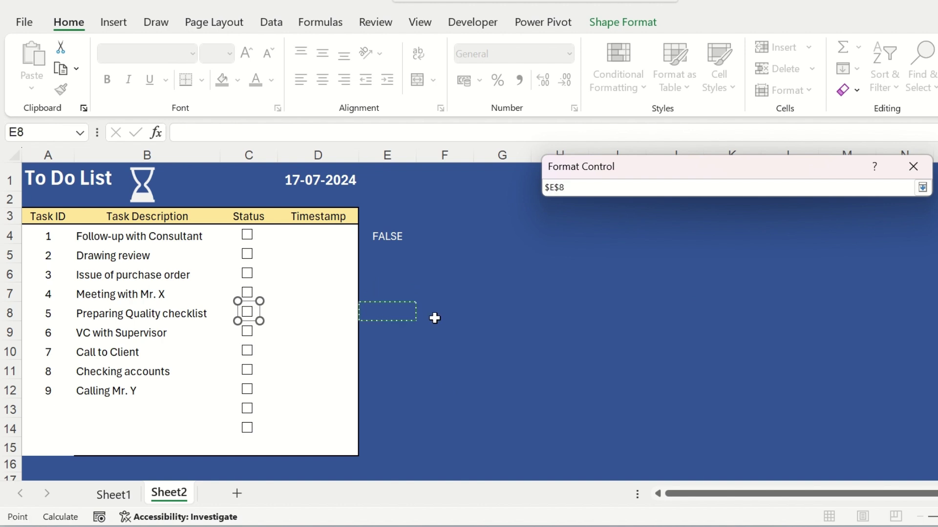
{"action": "key", "text": "Return"}
{"action": "key", "text": "Return"}
Link the row 9 and row 10 checkboxes to cells E9 and E10.
{"action": "right_click", "coordinate": [248, 332]}
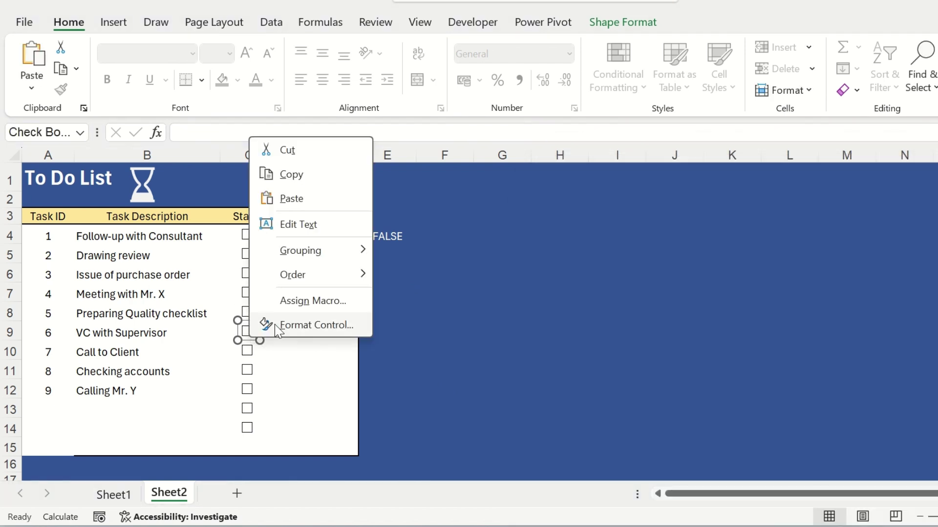
{"action": "left_click", "coordinate": [302, 324]}
{"action": "left_click", "coordinate": [734, 298]}
{"action": "left_click", "coordinate": [381, 336]}
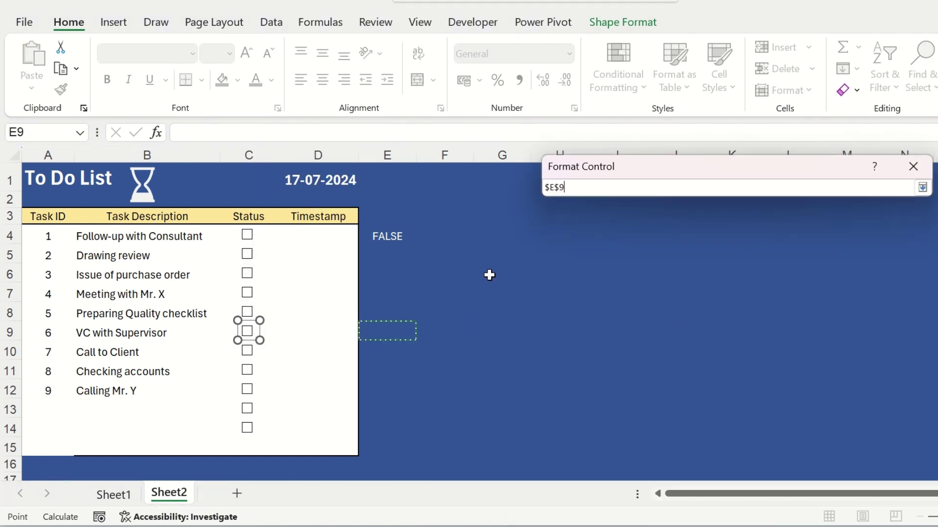
{"action": "key", "text": "Return"}
{"action": "key", "text": "Return"}
{"action": "right_click", "coordinate": [247, 351]}
{"action": "left_click", "coordinate": [298, 339]}
{"action": "left_click", "coordinate": [734, 297]}
{"action": "left_click", "coordinate": [379, 352]}
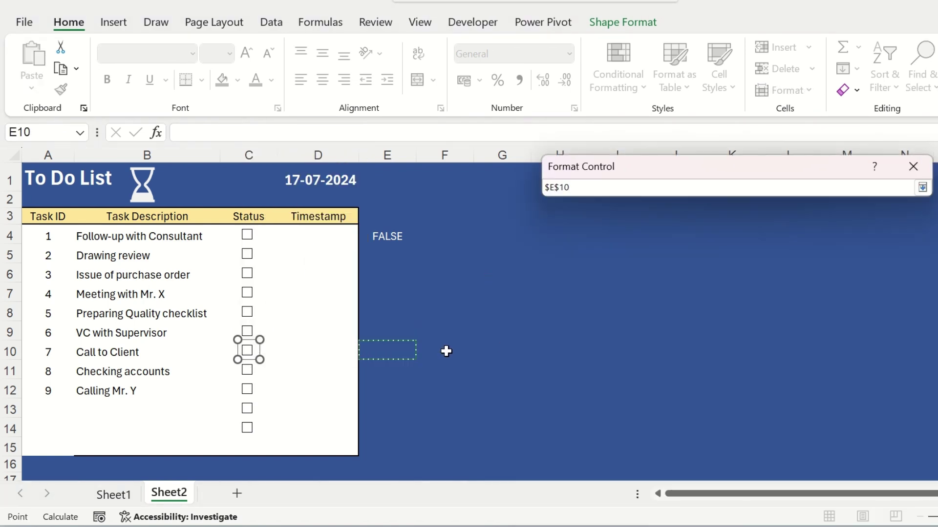
{"action": "key", "text": "Return"}
Link the row 12 checkbox to cell E12.
{"action": "key", "text": "Return"}
{"action": "right_click", "coordinate": [247, 389]}
{"action": "left_click", "coordinate": [313, 381]}
{"action": "left_click", "coordinate": [734, 298]}
{"action": "left_click", "coordinate": [375, 392]}
{"action": "key", "text": "Return"}
{"action": "key", "text": "Return"}
Tick the checkboxes in rows 5–10 and 12 to confirm column E shows TRUE.
{"action": "left_click", "coordinate": [435, 377]}
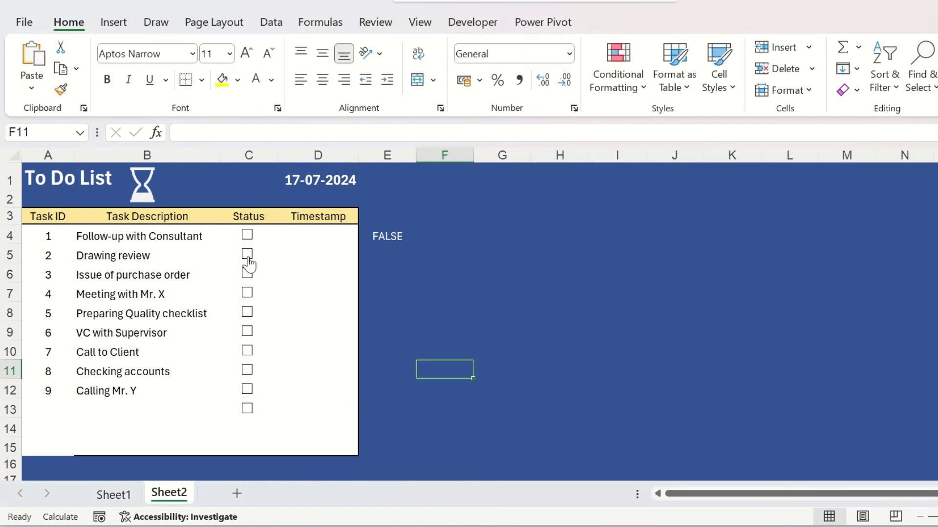
{"action": "left_click", "coordinate": [248, 259]}
{"action": "left_click", "coordinate": [247, 274]}
{"action": "left_click", "coordinate": [248, 294]}
{"action": "left_click", "coordinate": [247, 312]}
{"action": "left_click", "coordinate": [247, 332]}
{"action": "left_click", "coordinate": [248, 352]}
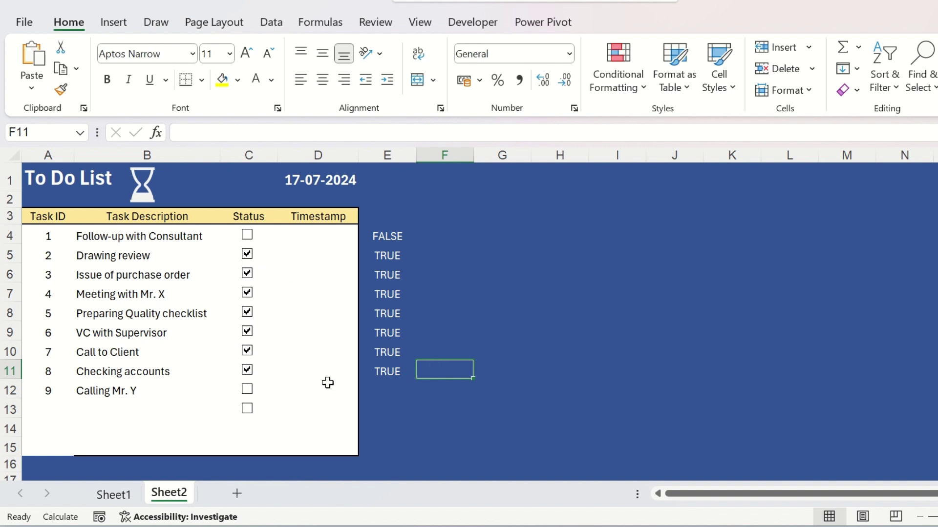
{"action": "left_click", "coordinate": [248, 391]}
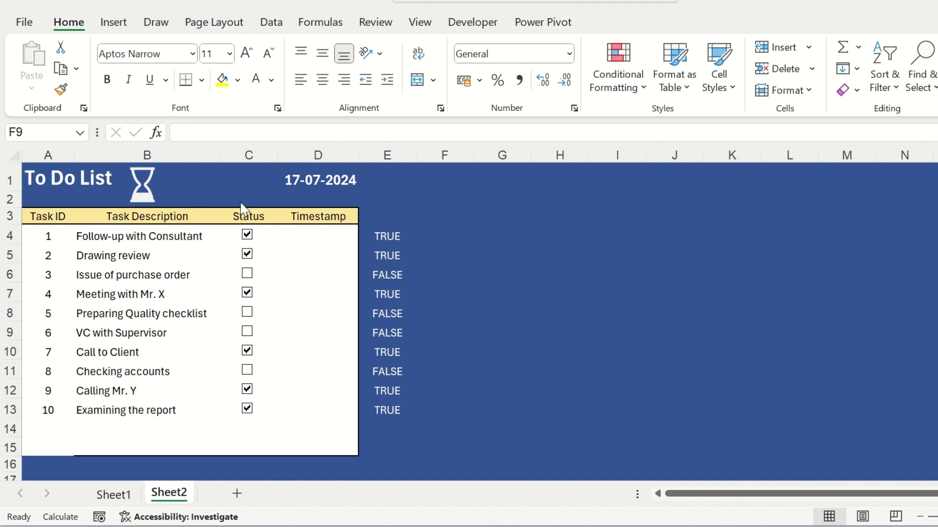
Make the task descriptions in B4:B15 one size larger and bold.
{"action": "left_click_drag", "start_coordinate": [122, 236], "coordinate": [146, 447]}
{"action": "left_click", "coordinate": [246, 53]}
{"action": "left_click", "coordinate": [107, 79]}
Enlarge B4:B15 to 14 pt and start a formula-based conditional rule referencing relative E4.
{"action": "left_click", "coordinate": [246, 53]}
{"action": "left_click_drag", "start_coordinate": [146, 235], "coordinate": [158, 450]}
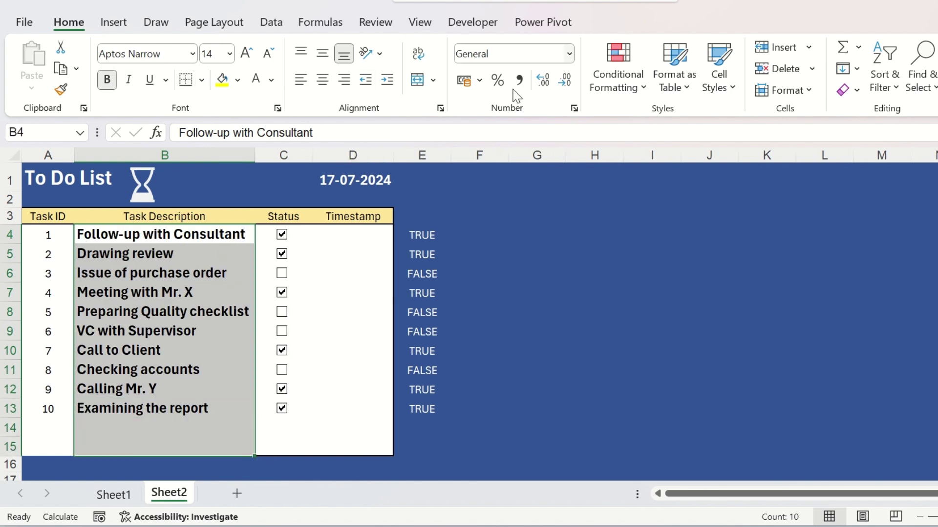
{"action": "left_click", "coordinate": [618, 73]}
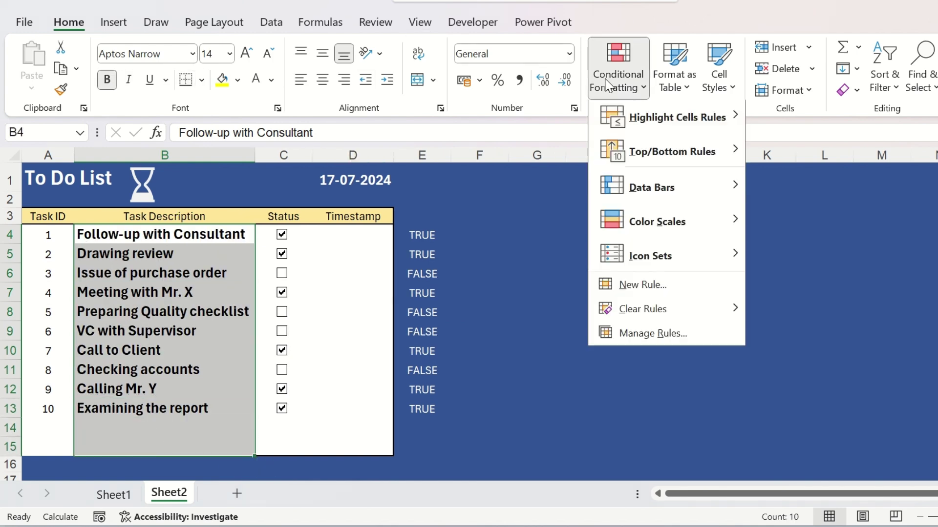
{"action": "left_click", "coordinate": [666, 289]}
{"action": "left_click", "coordinate": [541, 276]}
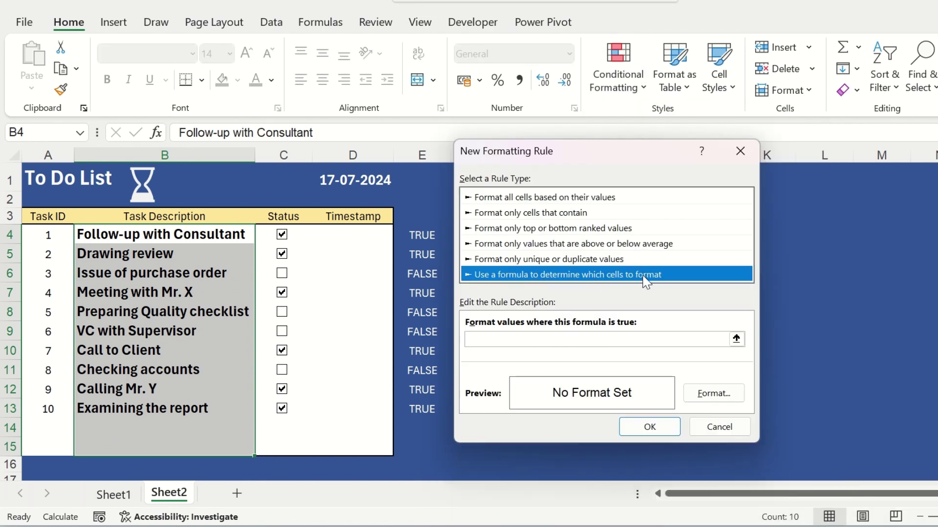
{"action": "left_click", "coordinate": [487, 342]}
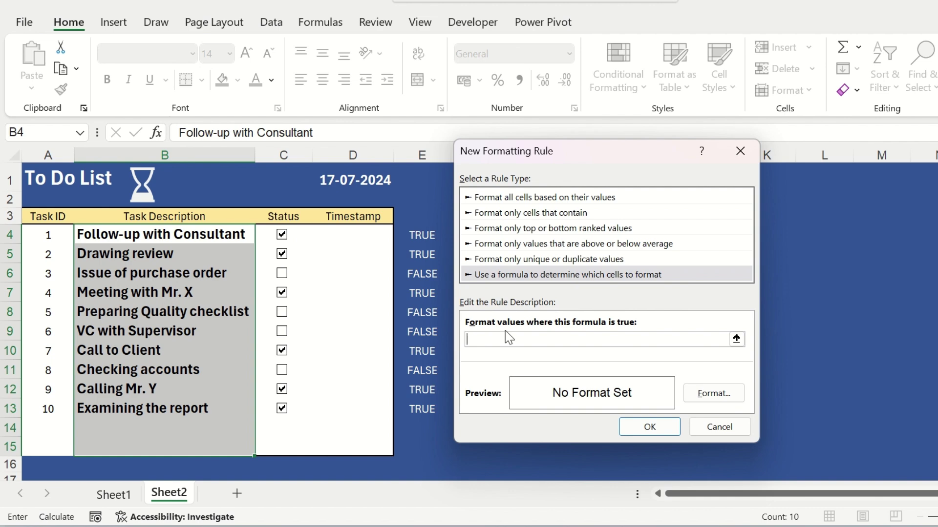
{"action": "type", "text": "="}
{"action": "key", "text": "BackSpace"}
{"action": "key", "text": "BackSpace"}
{"action": "key", "text": "BackSpace"}
{"action": "left_click", "coordinate": [423, 236]}
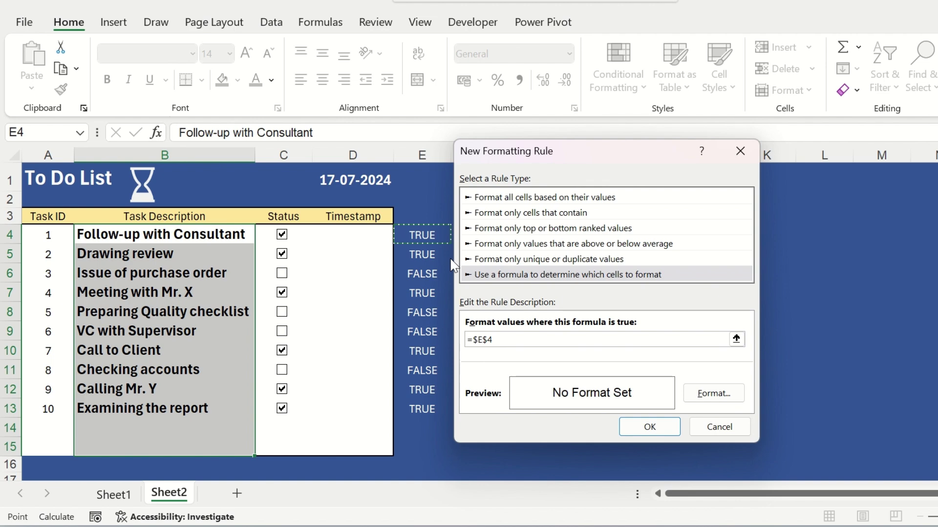
{"action": "left_click", "coordinate": [472, 340]}
{"action": "key", "text": "Delete"}
{"action": "key", "text": "Right"}
{"action": "key", "text": "Delete"}
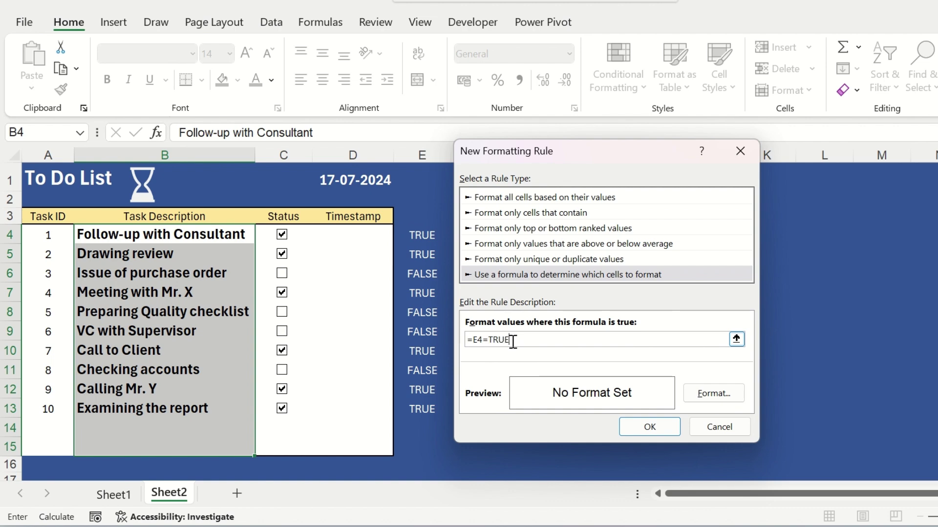
Format the rule with green fill and blue Regular strikethrough text, then apply it.
{"action": "left_click", "coordinate": [695, 394]}
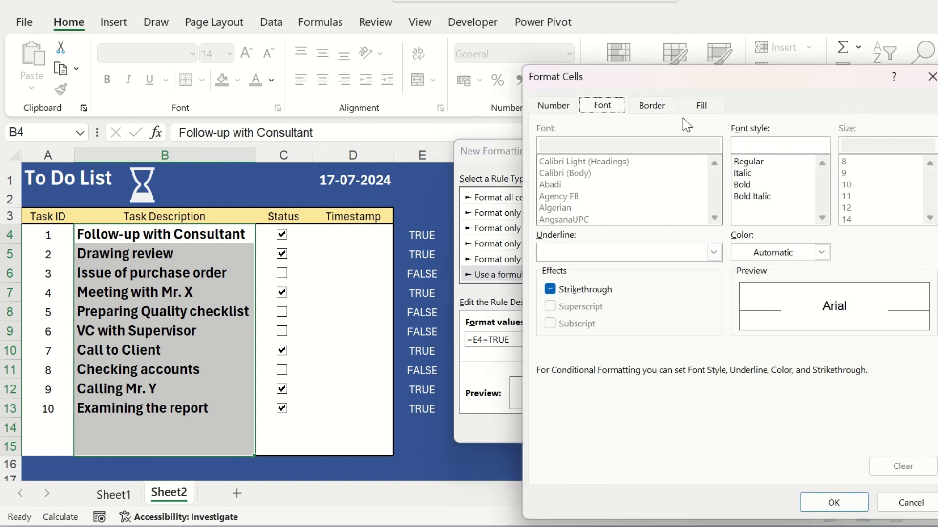
{"action": "left_click", "coordinate": [699, 106]}
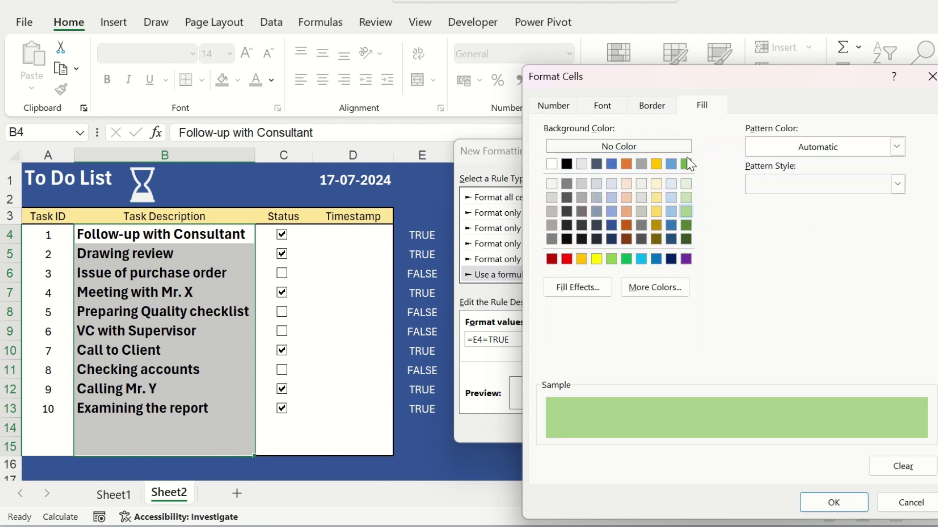
{"action": "left_click", "coordinate": [602, 105]}
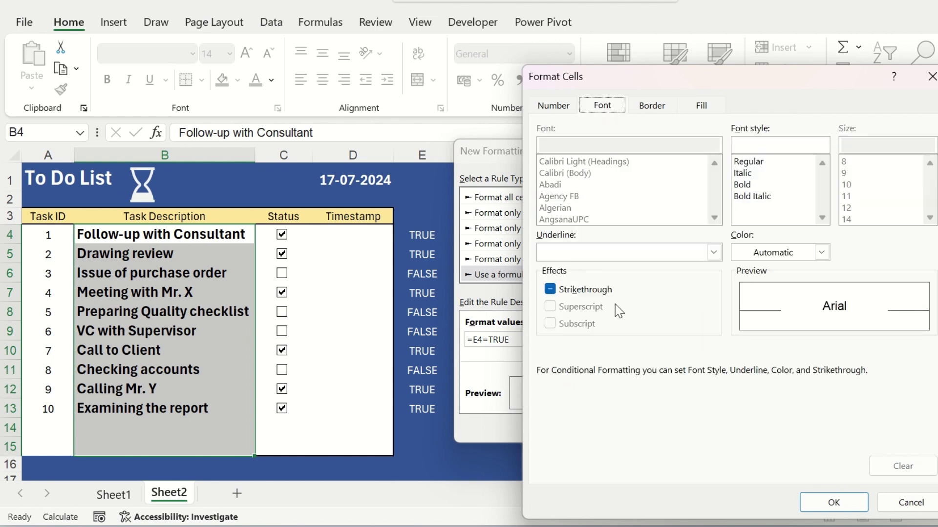
{"action": "left_click", "coordinate": [580, 295]}
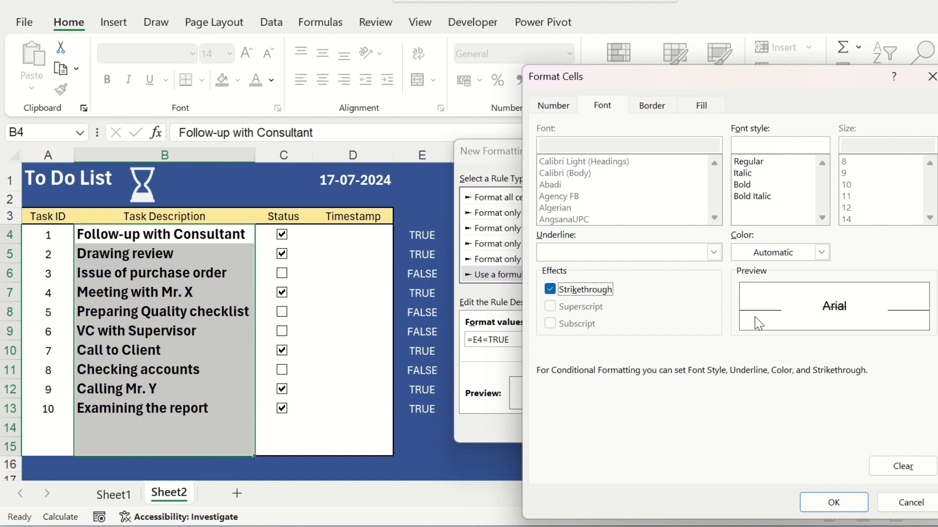
{"action": "left_click", "coordinate": [757, 163]}
{"action": "left_click", "coordinate": [784, 252]}
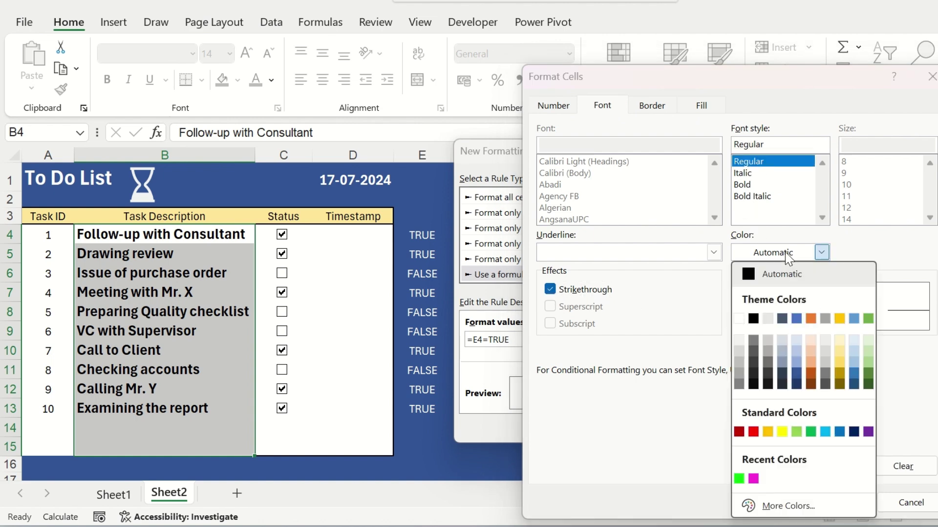
{"action": "left_click", "coordinate": [839, 432]}
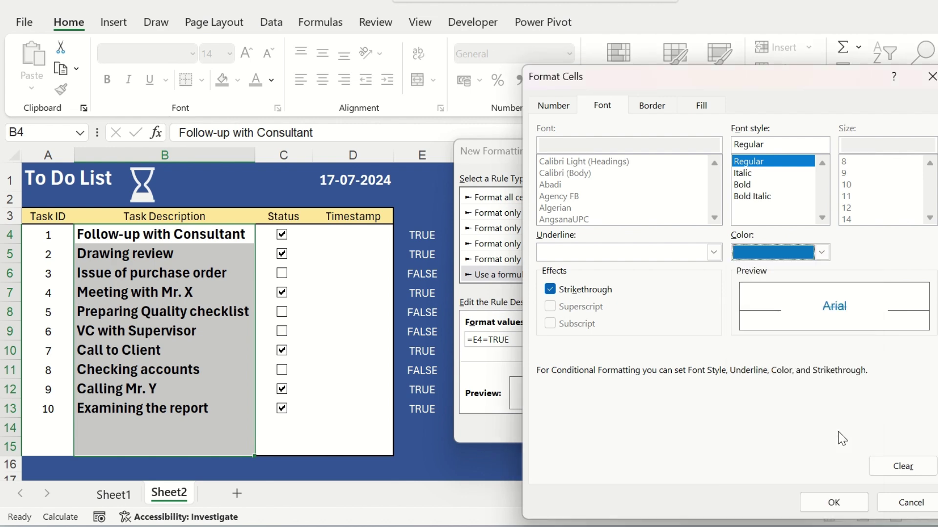
{"action": "left_click", "coordinate": [831, 503]}
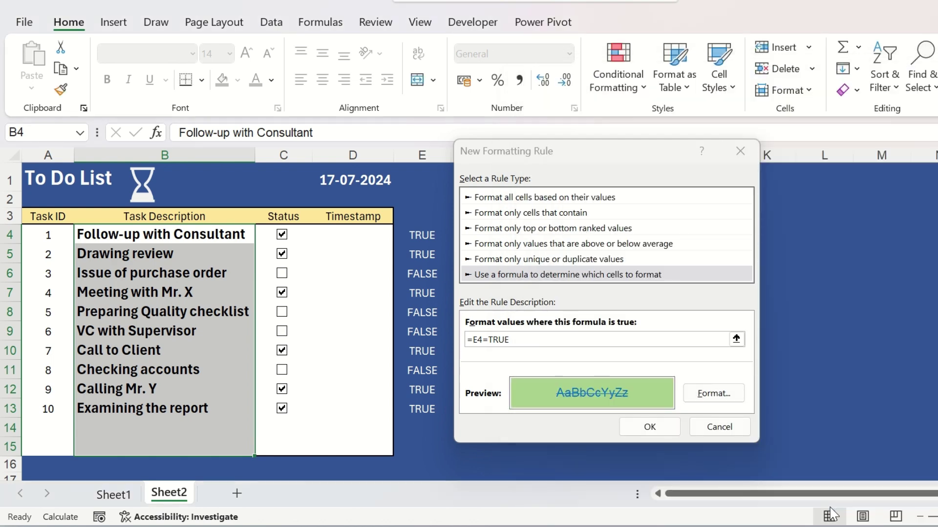
{"action": "left_click", "coordinate": [663, 433]}
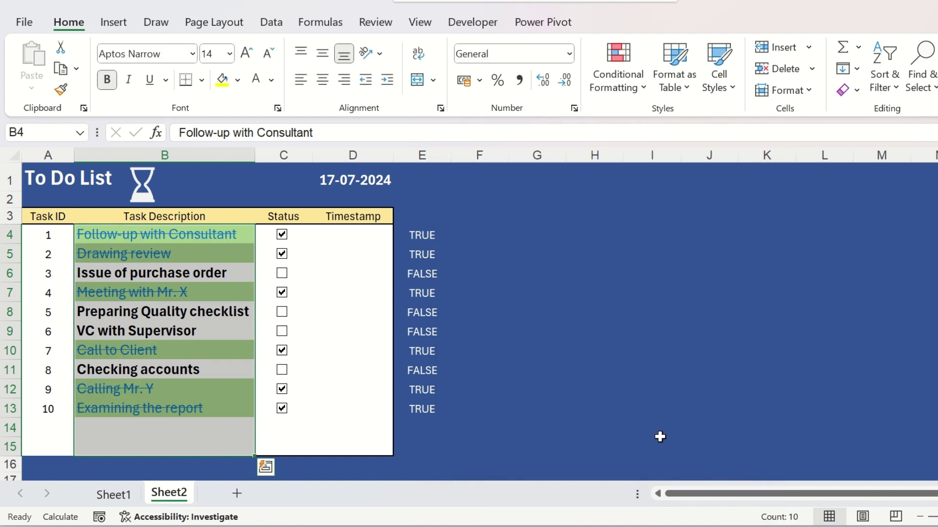
Clear the ticked checkboxes in rows 4–7, 10, 12 and 13, removing strikethrough.
{"action": "left_click", "coordinate": [386, 276]}
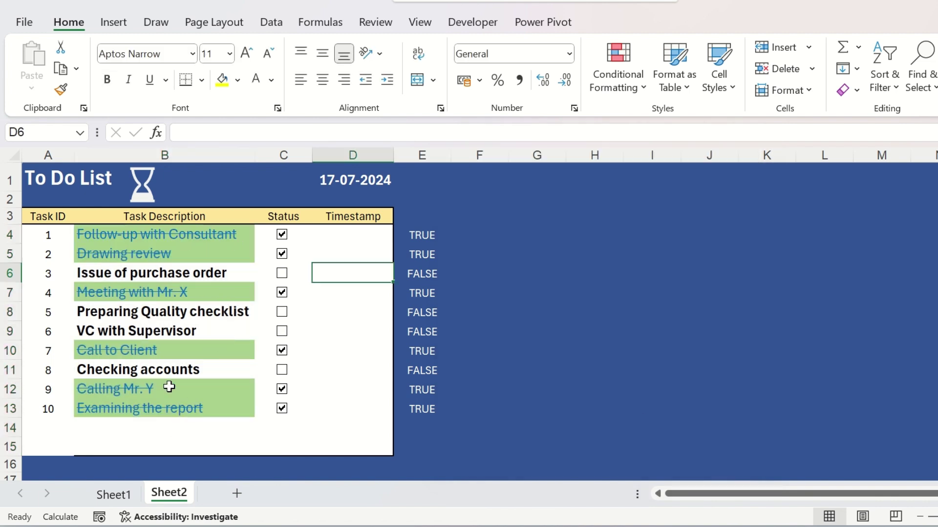
{"action": "key", "text": "Up"}
{"action": "key", "text": "Up"}
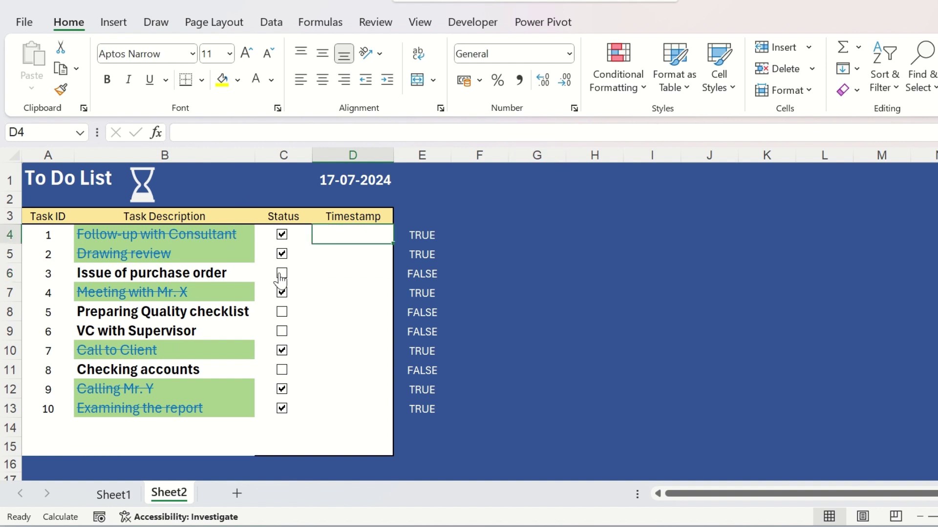
{"action": "left_click", "coordinate": [282, 235]}
{"action": "left_click", "coordinate": [281, 254]}
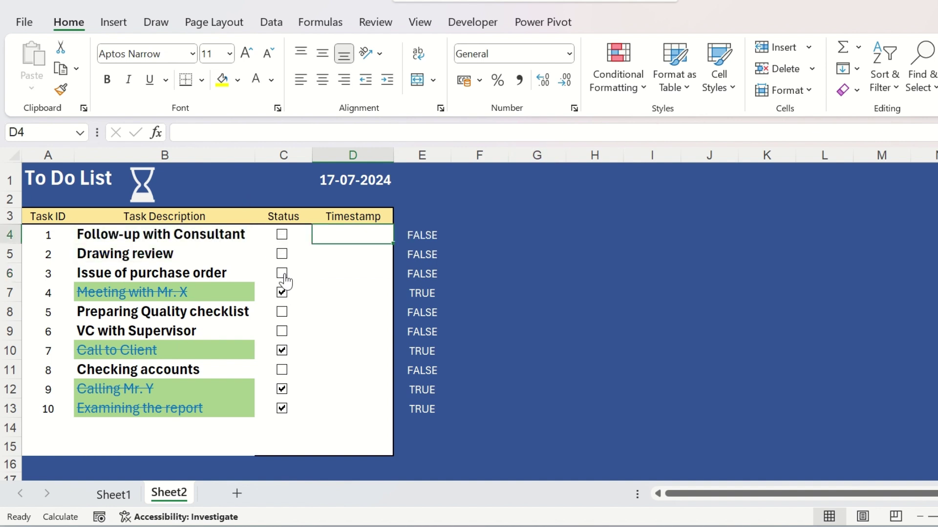
{"action": "left_click", "coordinate": [281, 273]}
{"action": "left_click", "coordinate": [282, 292]}
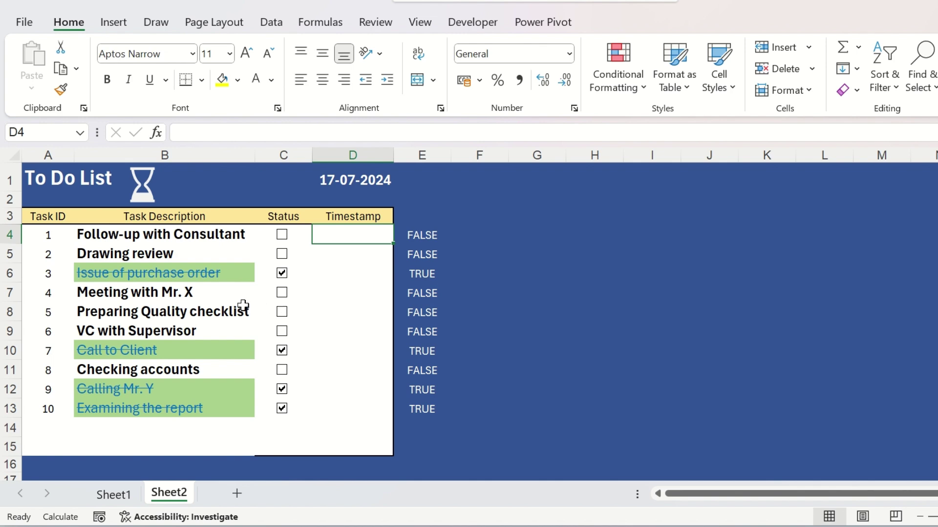
{"action": "left_click", "coordinate": [282, 352]}
{"action": "left_click", "coordinate": [282, 389]}
{"action": "left_click", "coordinate": [281, 408]}
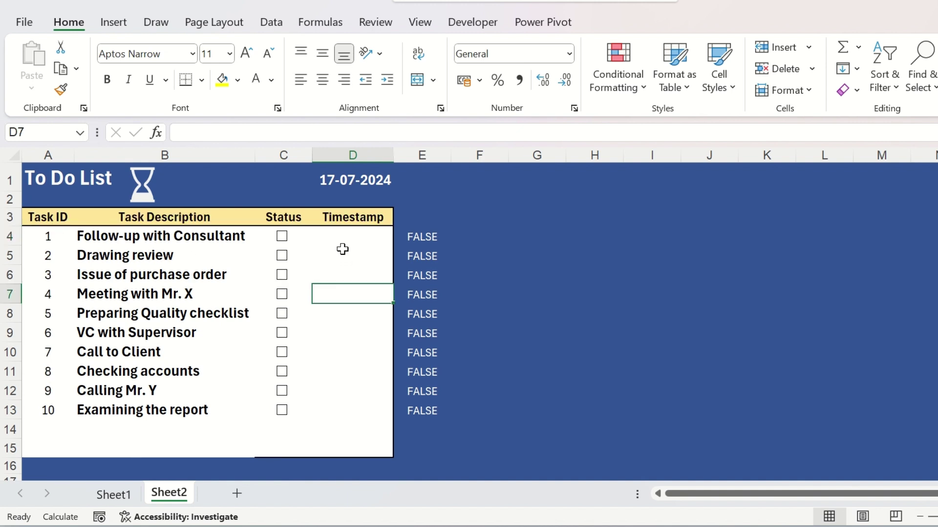
Enter =IF(E4=TRUE,IF(D4="",NOW(),D4),"") in D4 so it stamps task 1's completion time.
{"action": "left_click", "coordinate": [352, 236]}
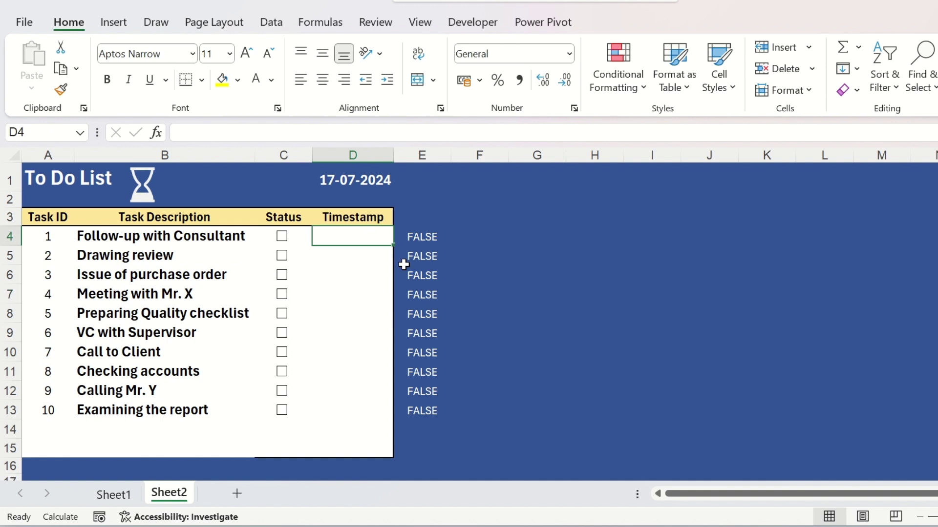
{"action": "type", "text": "="}
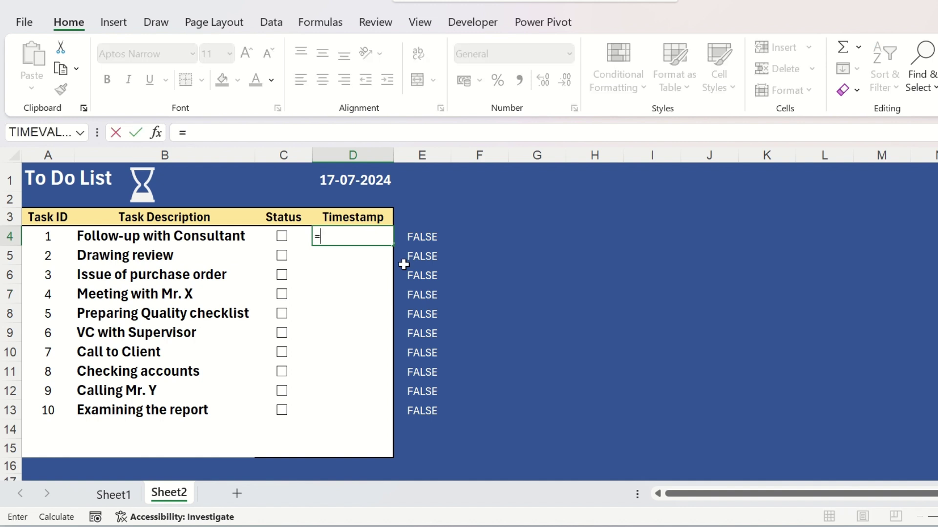
{"action": "type", "text": "IF"}
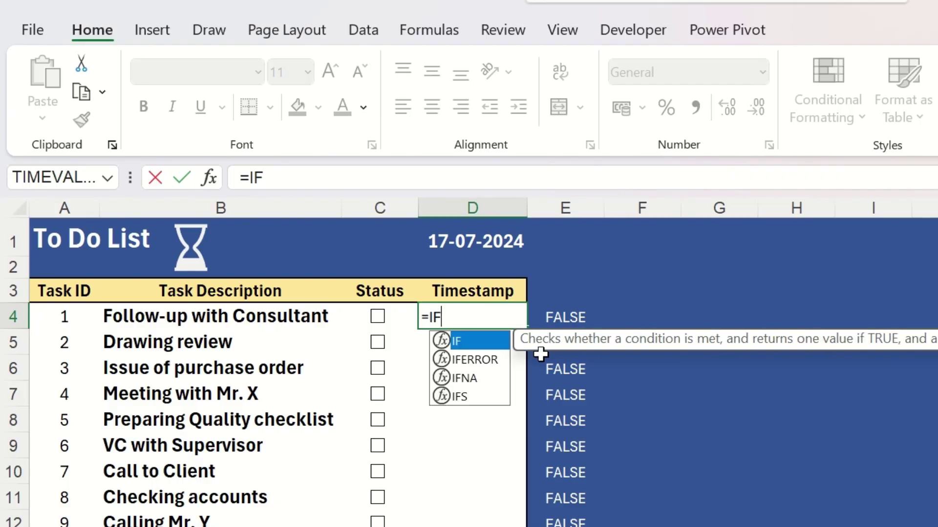
{"action": "type", "text": "("}
{"action": "left_click", "coordinate": [559, 316]}
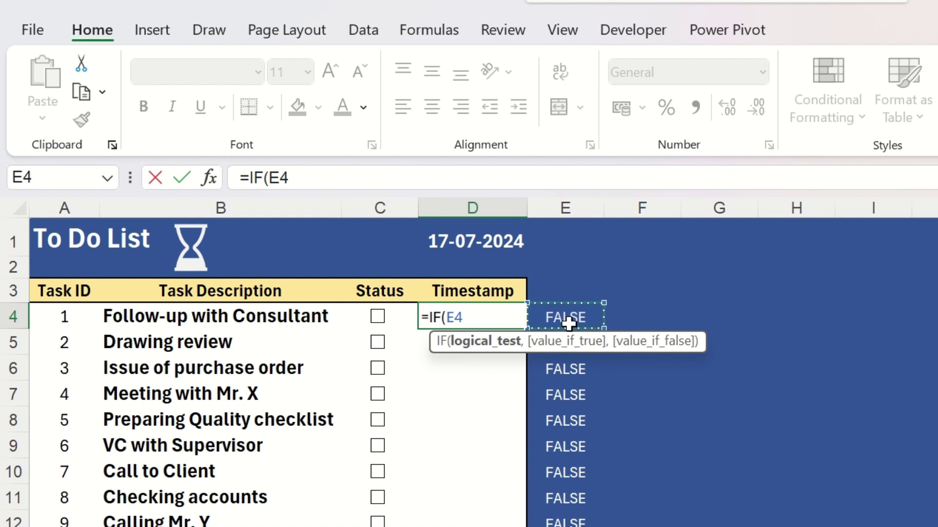
{"action": "type", "text": "=TRUE"}
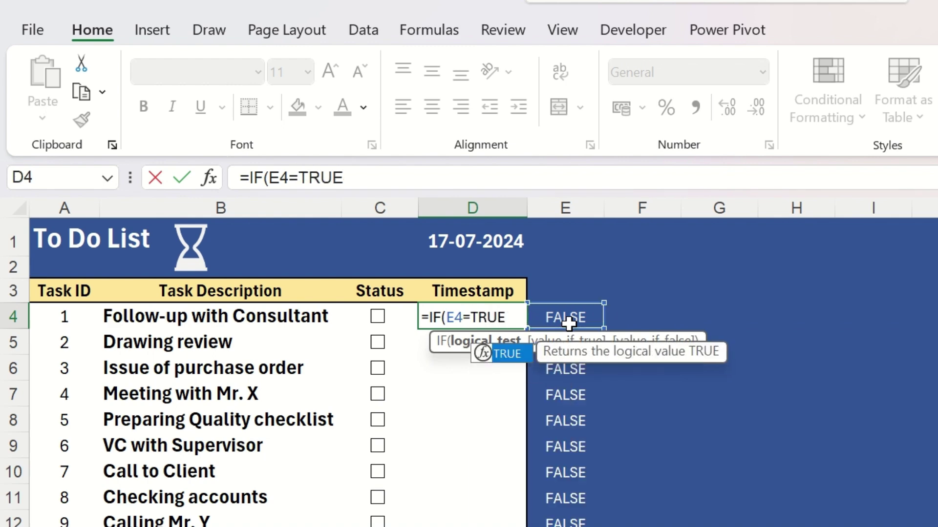
{"action": "type", "text": ","}
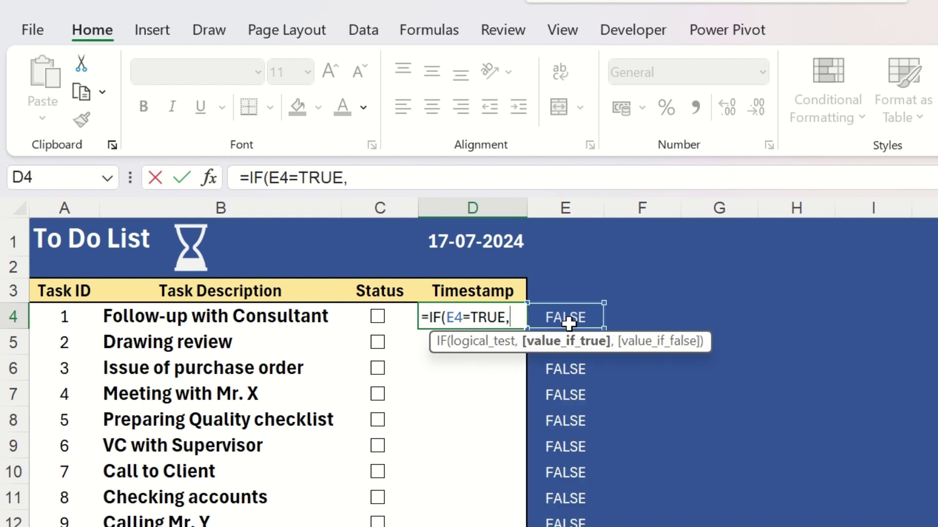
{"action": "type", "text": "IF"}
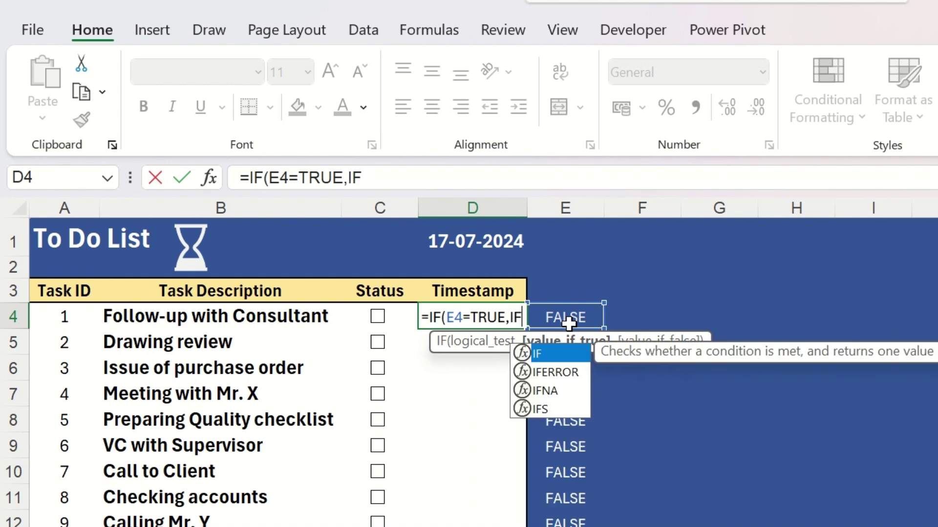
{"action": "type", "text": "("}
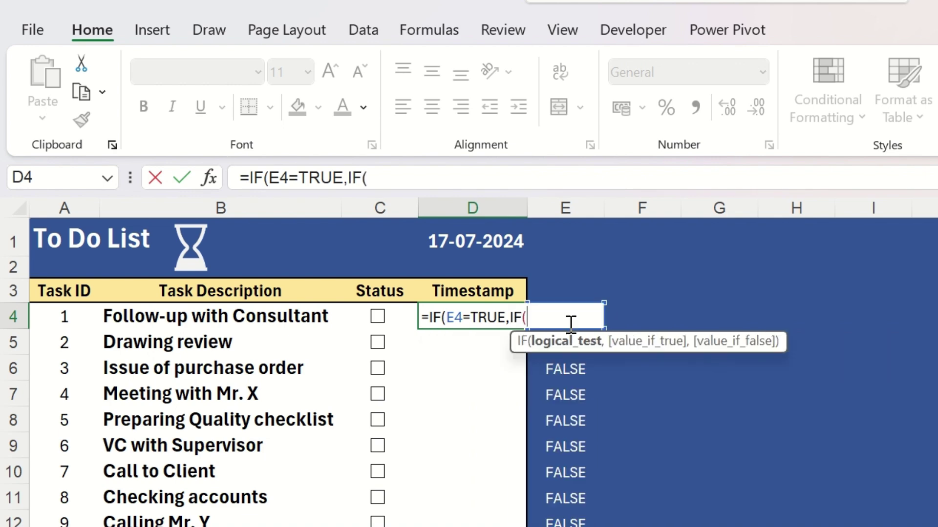
{"action": "type", "text": "D4="}
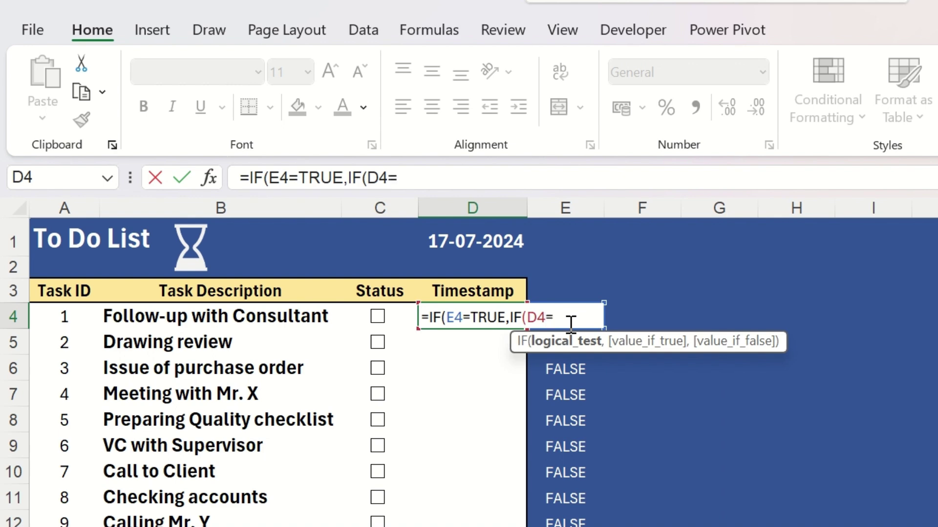
{"action": "type", "text": "\"\",NOW"}
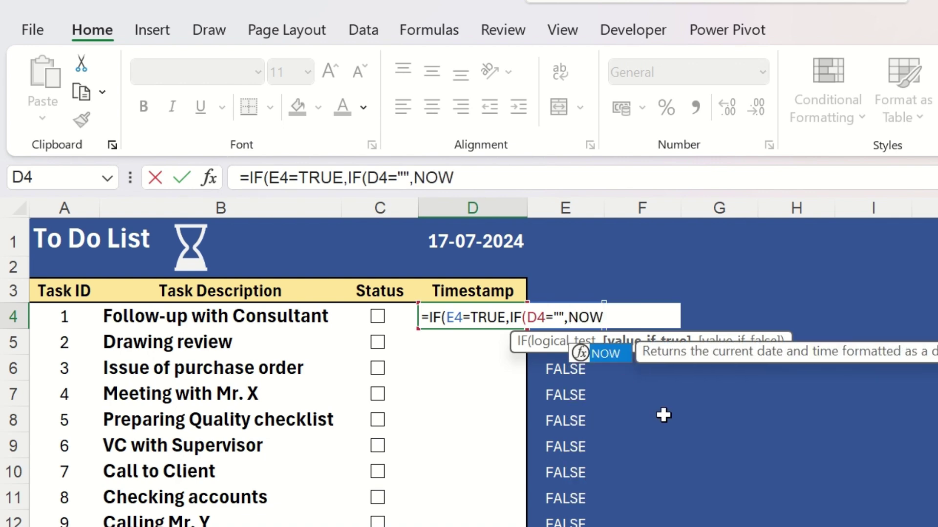
{"action": "type", "text": "()"}
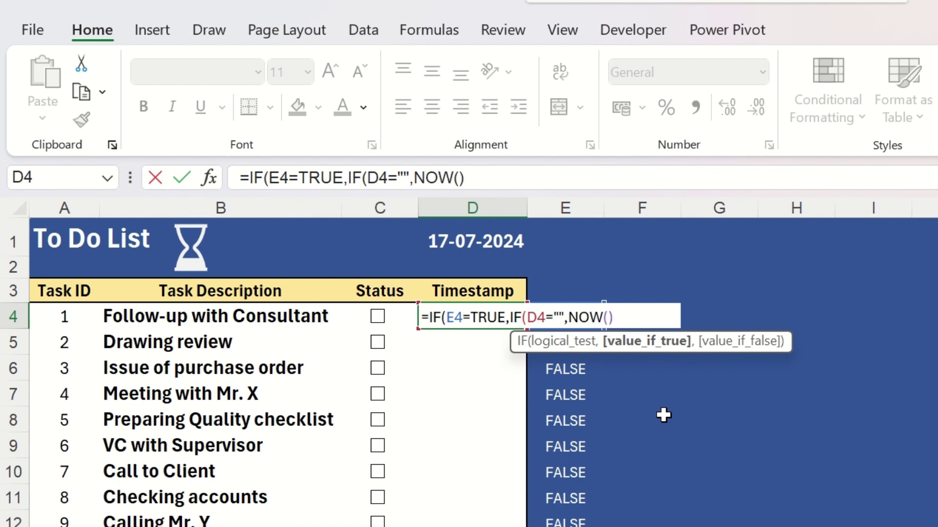
{"action": "type", "text": ","}
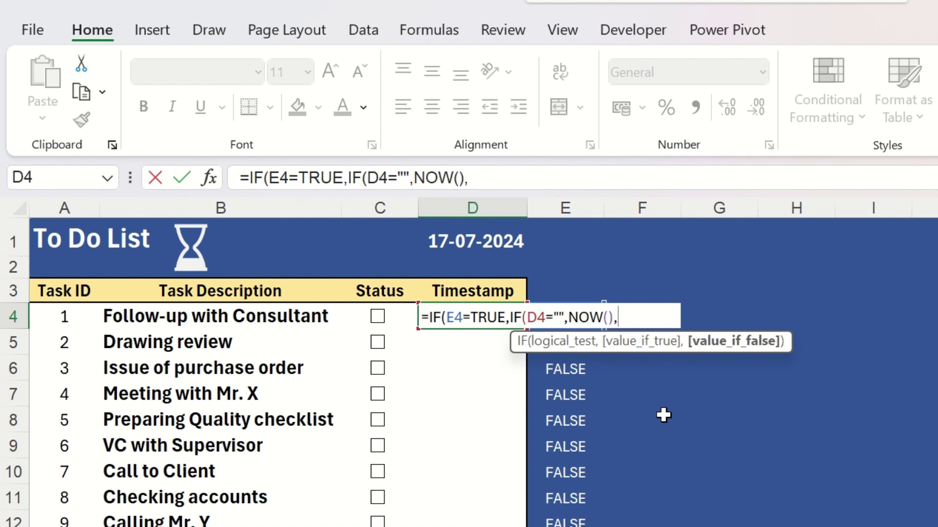
{"action": "type", "text": "D4)"}
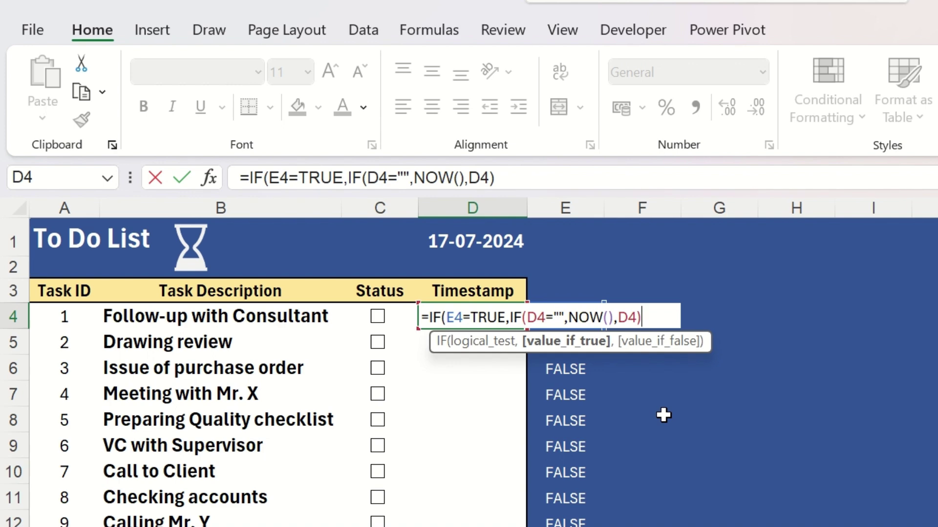
{"action": "type", "text": ",\"\"\"\")"}
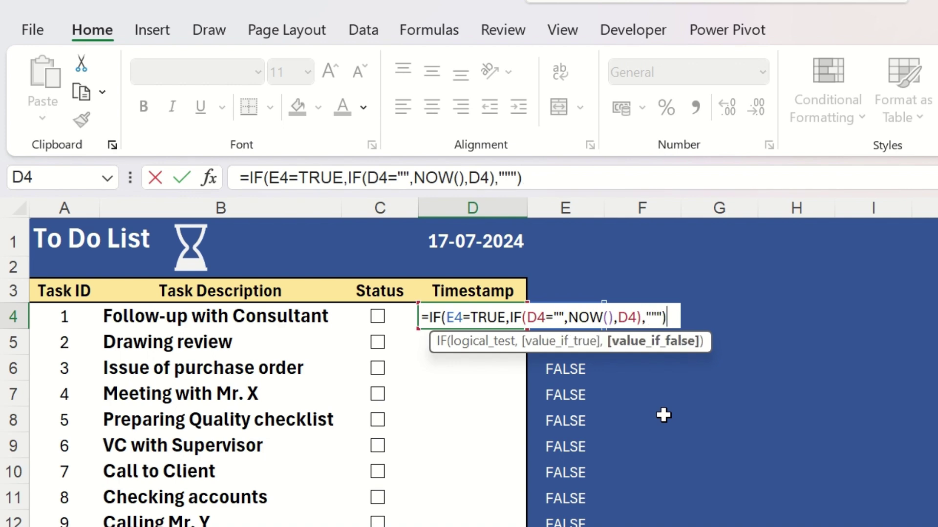
{"action": "key", "text": "Return"}
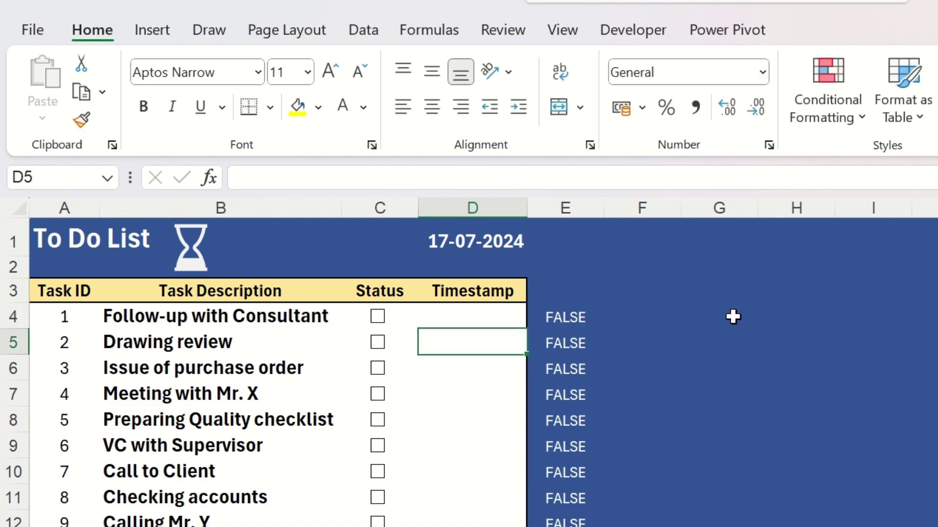
Copy the D4 timestamp formula and paste it as Formulas into D4:D15.
{"action": "left_click", "coordinate": [493, 316]}
{"action": "right_click", "coordinate": [493, 316]}
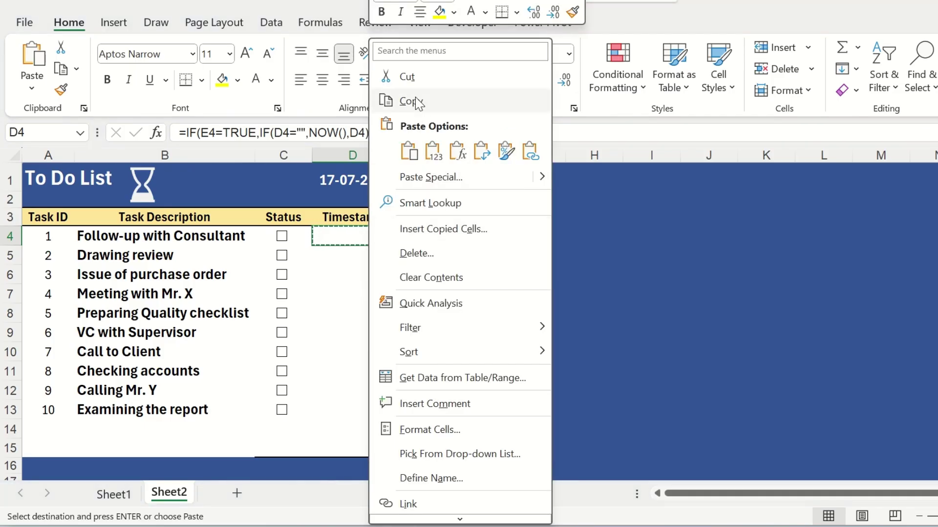
{"action": "left_click", "coordinate": [411, 100]}
{"action": "left_click_drag", "start_coordinate": [492, 316], "coordinate": [368, 447]}
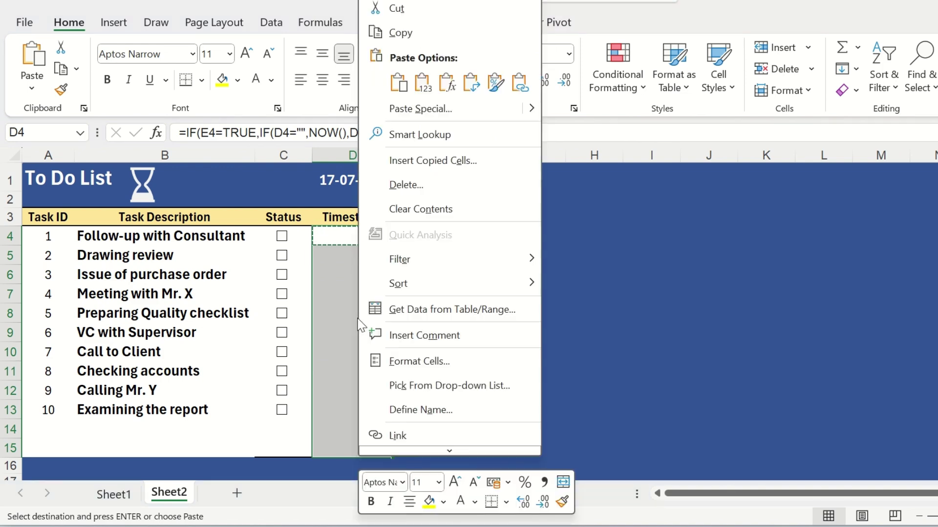
{"action": "right_click", "coordinate": [356, 318]}
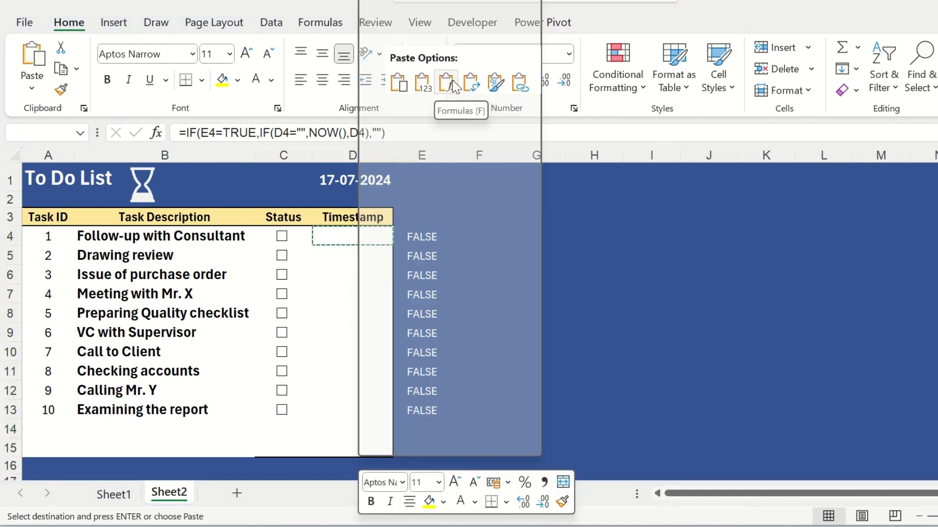
{"action": "left_click", "coordinate": [455, 87]}
Tick task 3's checkbox, stamping 45490.34081 in D6, then select the Timestamp cells.
{"action": "left_click", "coordinate": [351, 278]}
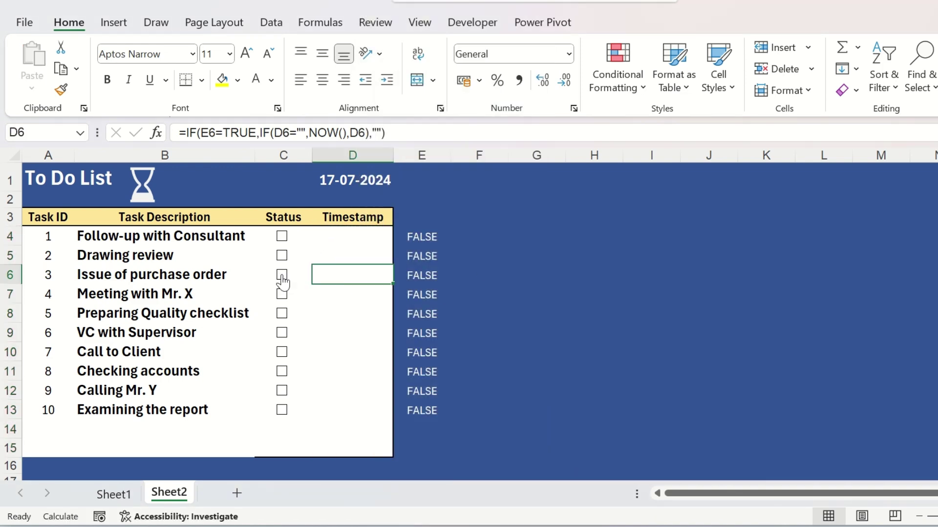
{"action": "left_click", "coordinate": [281, 276]}
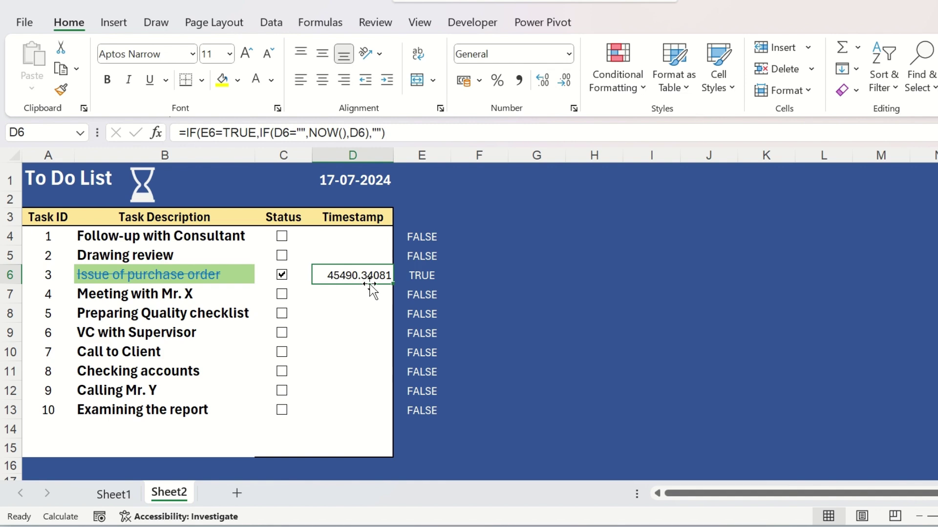
{"action": "left_click_drag", "start_coordinate": [345, 236], "coordinate": [339, 440]}
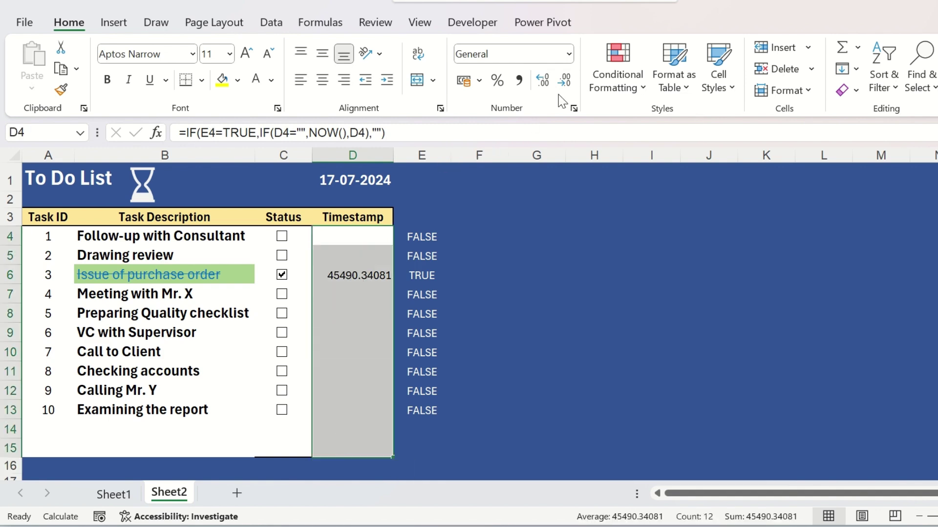
Apply the Time number format to the selected Timestamp column.
{"action": "left_click", "coordinate": [569, 55]}
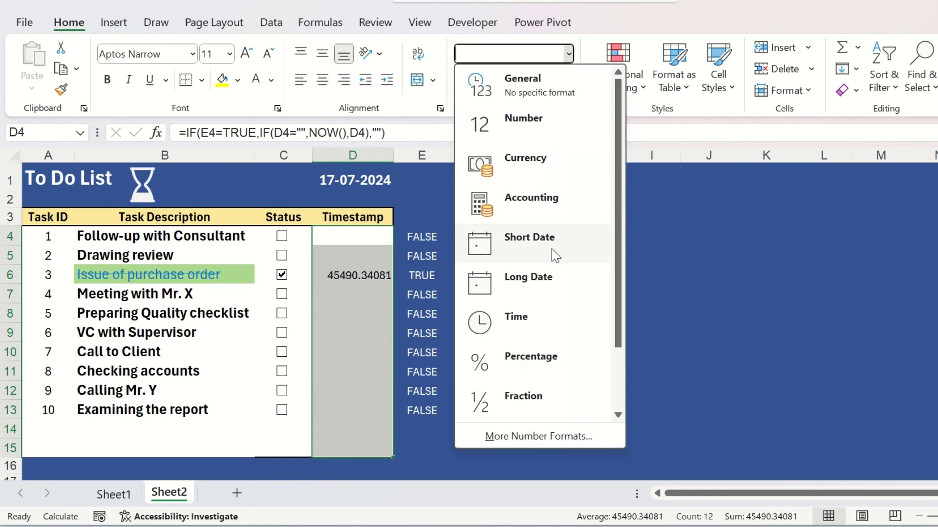
{"action": "left_click", "coordinate": [537, 319]}
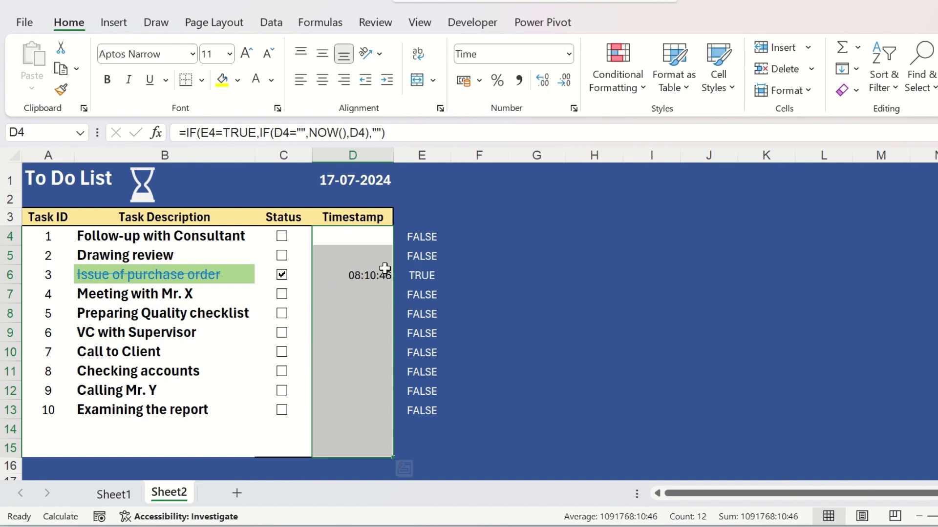
{"action": "left_click", "coordinate": [339, 297]}
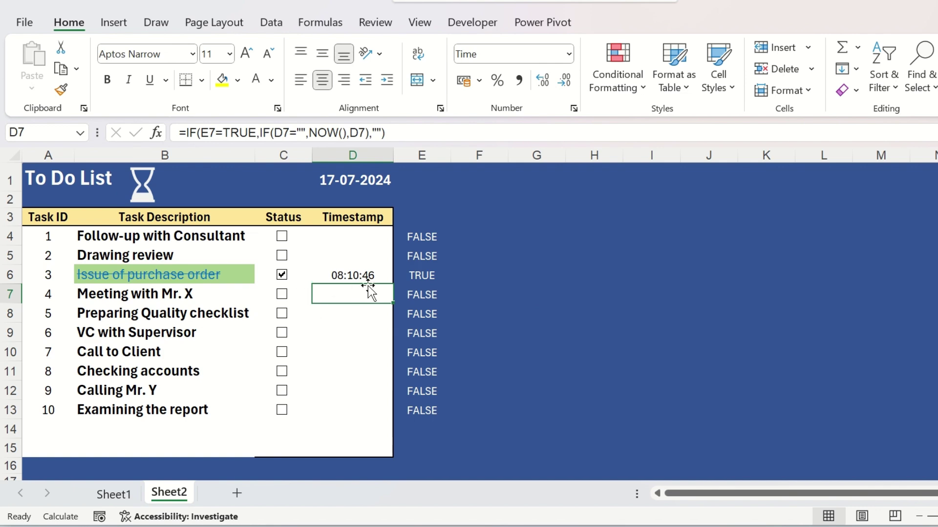
Tick tasks 5, 7 and 9 so they get completion times 08:11:14, 08:11:21 and 08:11:23.
{"action": "left_click", "coordinate": [281, 314]}
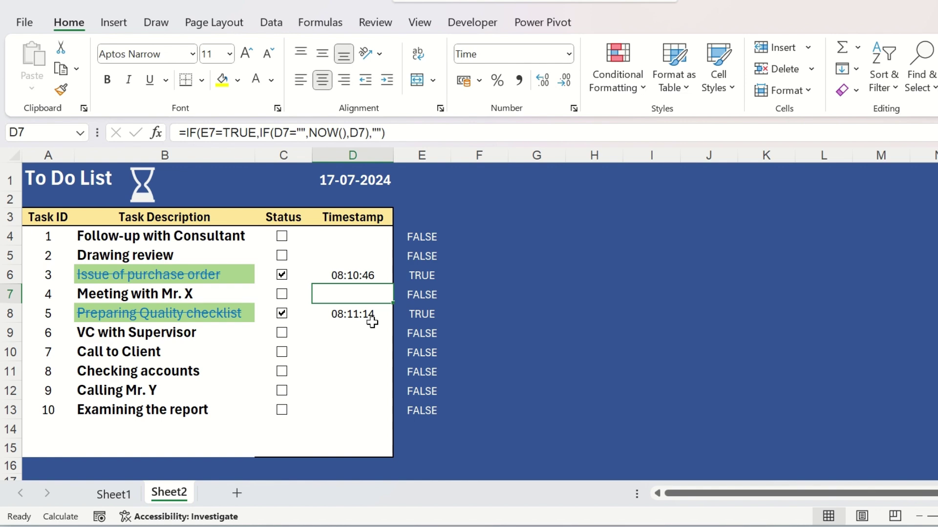
{"action": "left_click", "coordinate": [282, 352]}
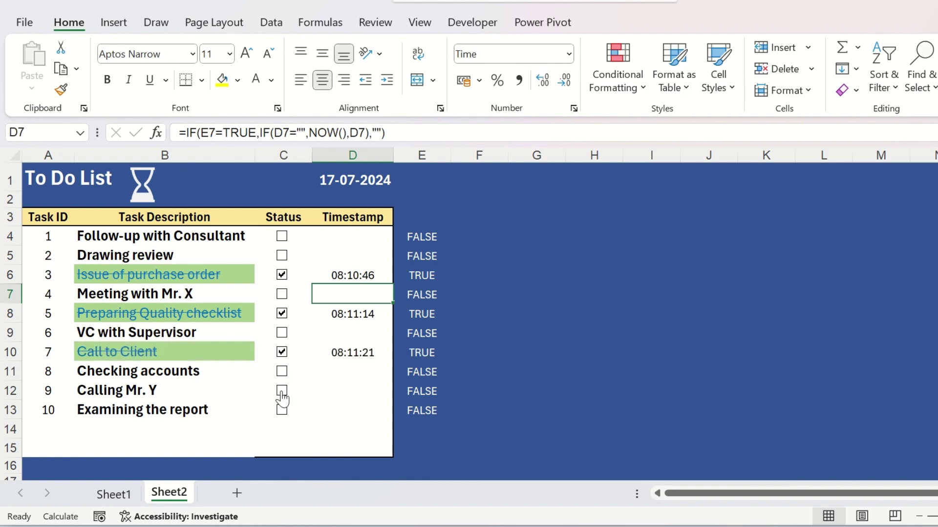
{"action": "left_click", "coordinate": [282, 392]}
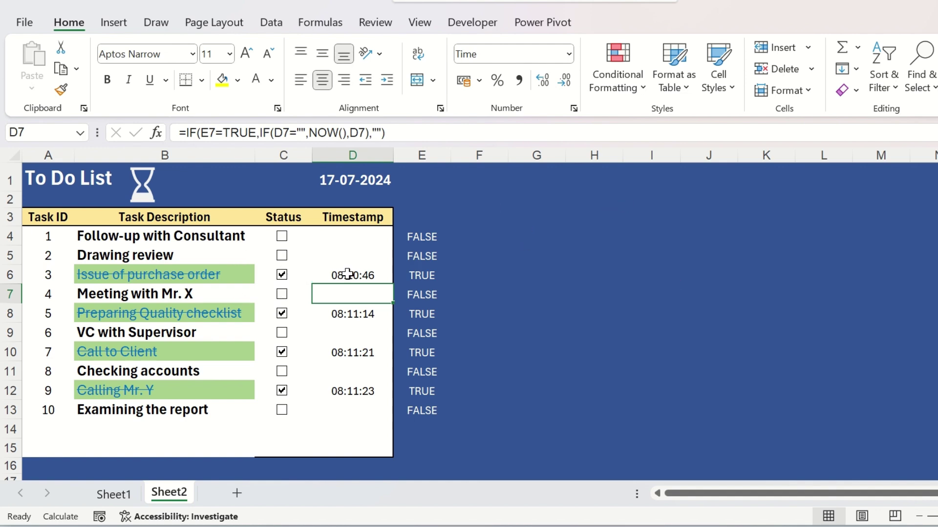
Fill G3:H13 with yellow and widen column H for descriptions.
{"action": "left_click_drag", "start_coordinate": [537, 217], "coordinate": [607, 443]}
{"action": "left_click_drag", "start_coordinate": [623, 155], "coordinate": [725, 152]}
{"action": "left_click", "coordinate": [222, 79]}
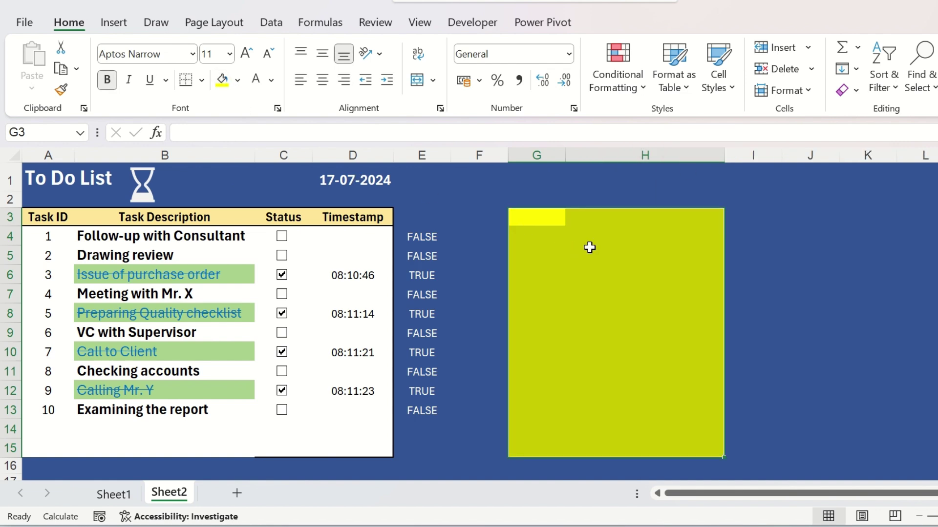
Type the 'Balance Task List' title and the Task ID and Task Description headers.
{"action": "left_click", "coordinate": [554, 225]}
{"action": "type", "text": "Bal"}
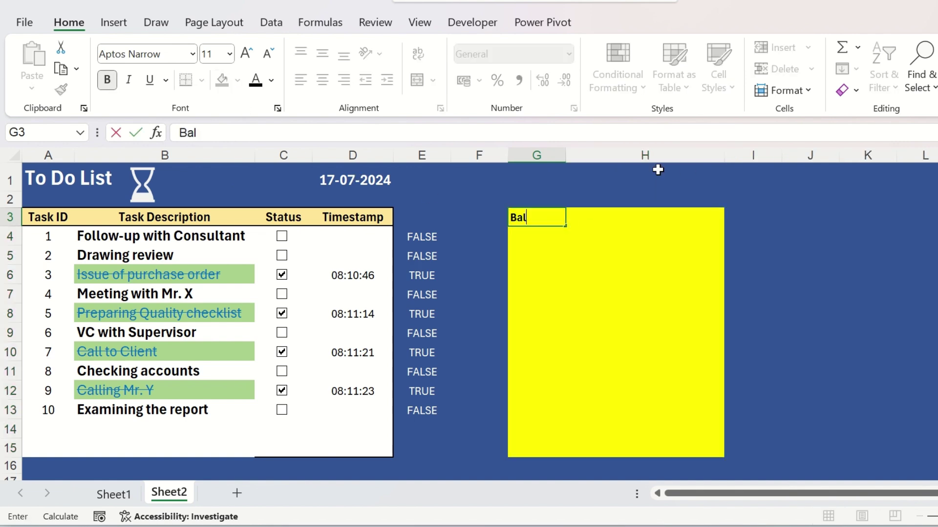
{"action": "type", "text": "ance Task"}
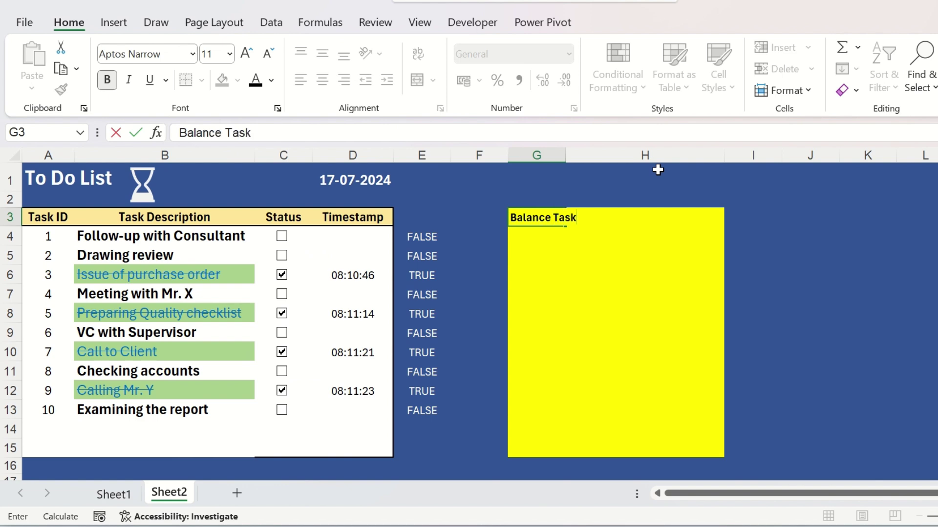
{"action": "type", "text": " List"}
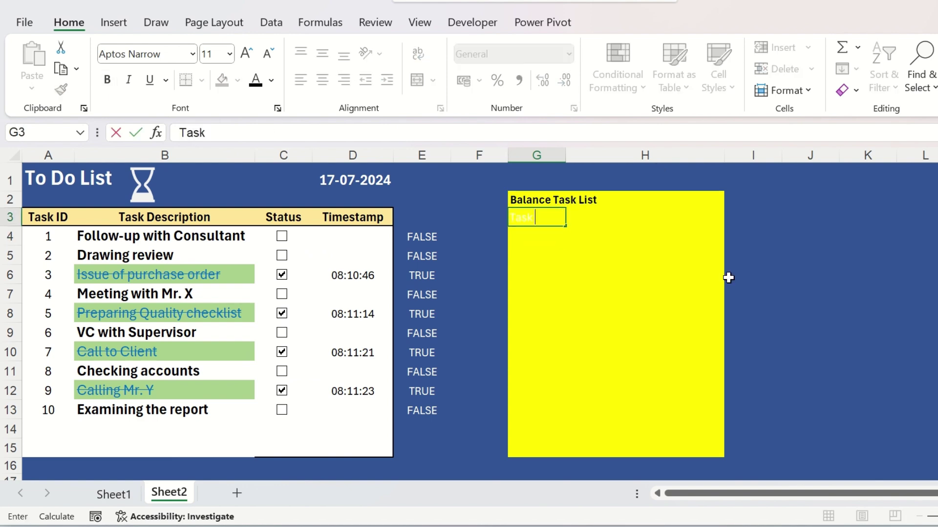
{"action": "type", "text": "ID"}
{"action": "key", "text": "Tab"}
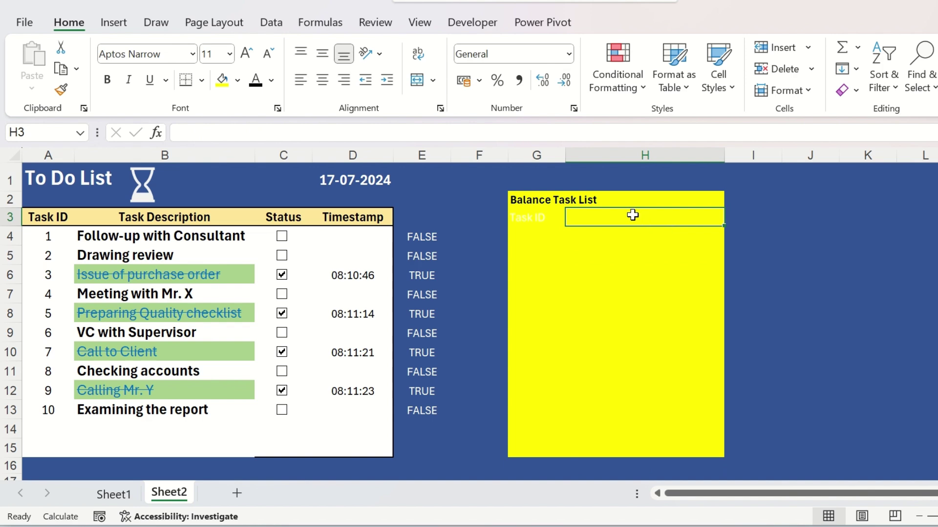
{"action": "type", "text": "Task Descript"}
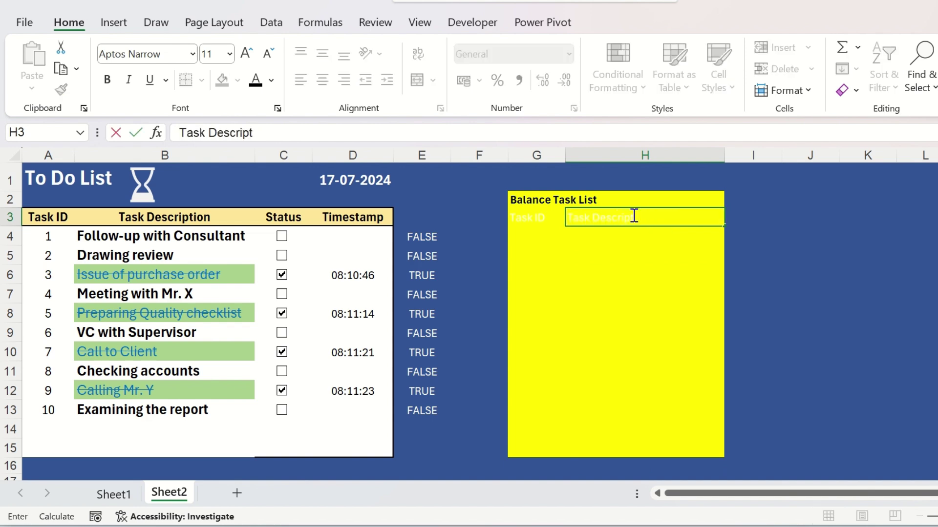
{"action": "type", "text": "ion"}
{"action": "key", "text": "Tab"}
Make the G3:H3 headers black and bold with Thick Outside Borders.
{"action": "left_click_drag", "start_coordinate": [521, 220], "coordinate": [691, 215]}
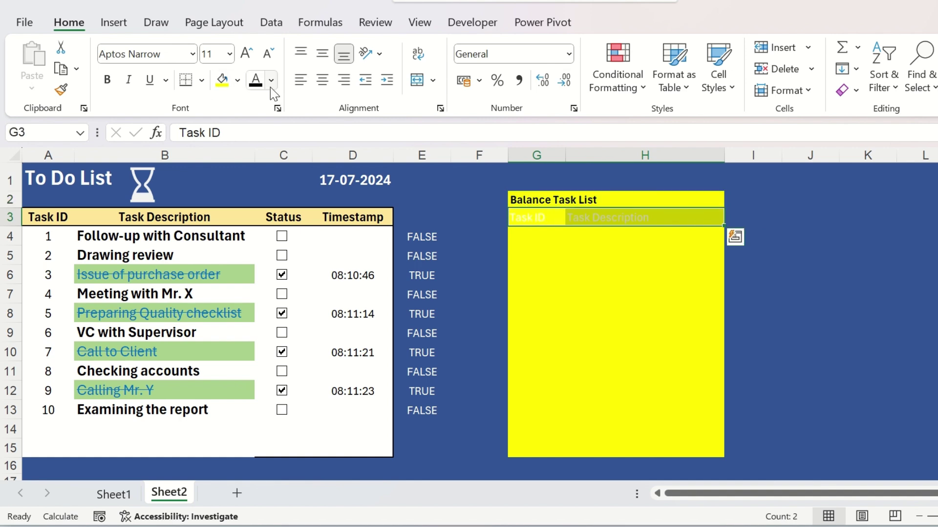
{"action": "left_click", "coordinate": [255, 80]}
{"action": "key", "text": "ctrl+b"}
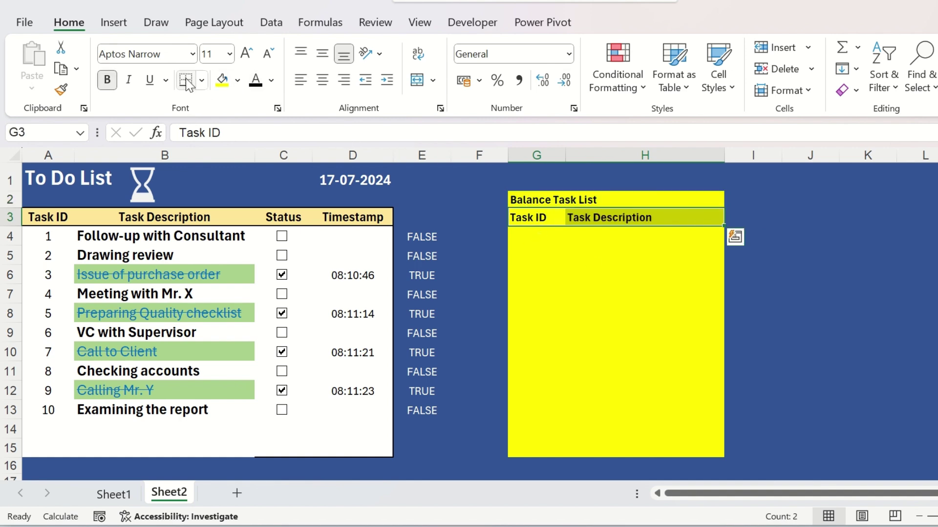
{"action": "left_click", "coordinate": [201, 79]}
{"action": "left_click", "coordinate": [247, 300]}
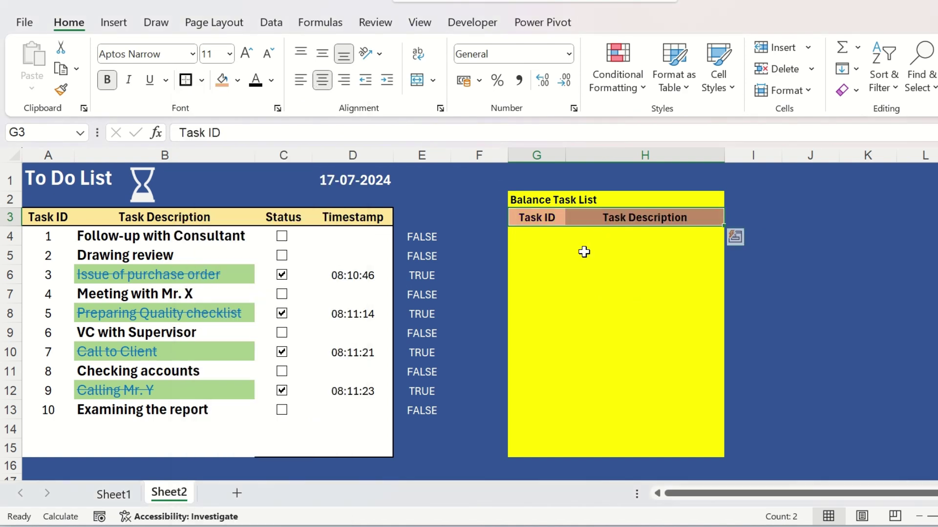
Enter =FILTER(A4:B15,E4:E15=FALSE) in G4 to list the unticked tasks.
{"action": "left_click", "coordinate": [562, 254]}
{"action": "left_click", "coordinate": [559, 237]}
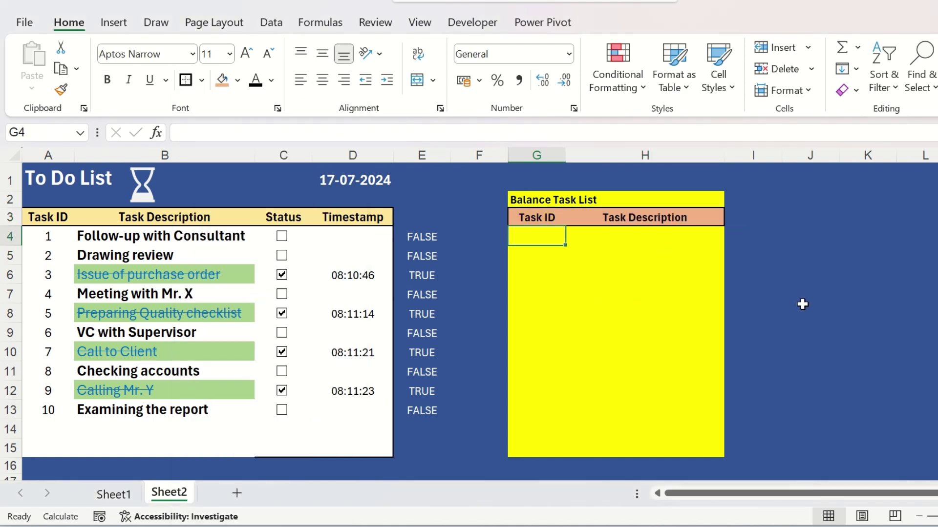
{"action": "type", "text": "=FIL"}
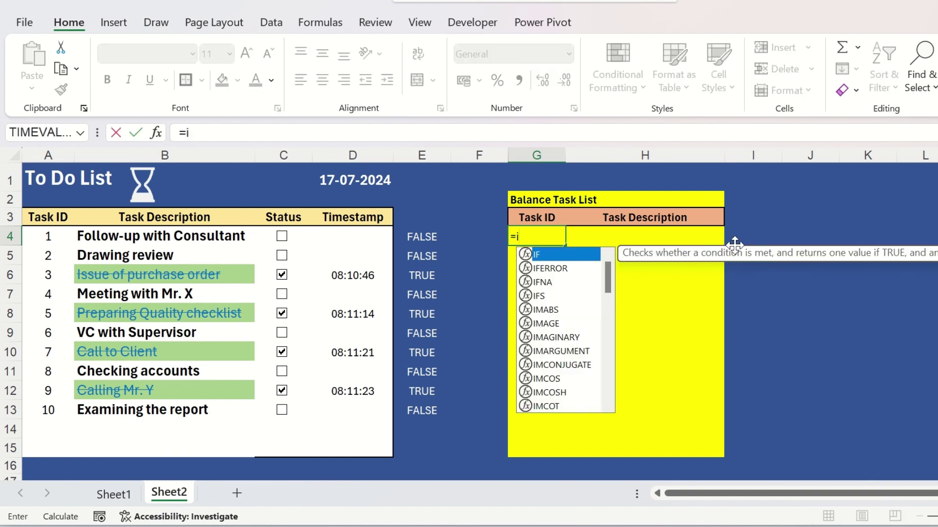
{"action": "type", "text": "TER("}
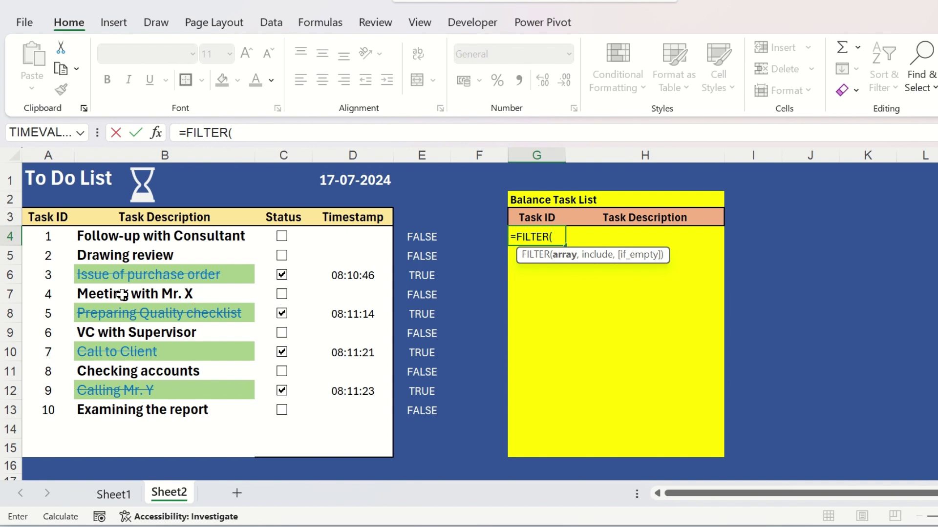
{"action": "left_click_drag", "start_coordinate": [61, 237], "coordinate": [181, 450]}
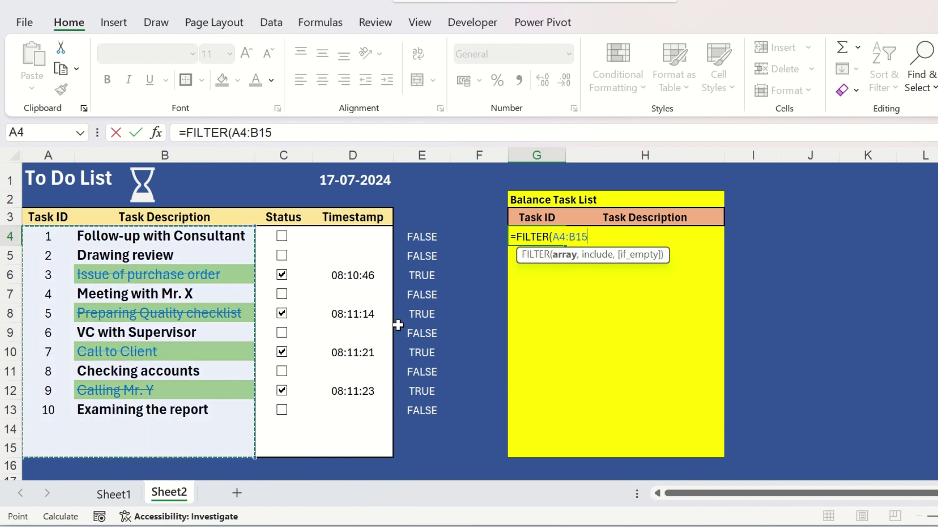
{"action": "type", "text": ","}
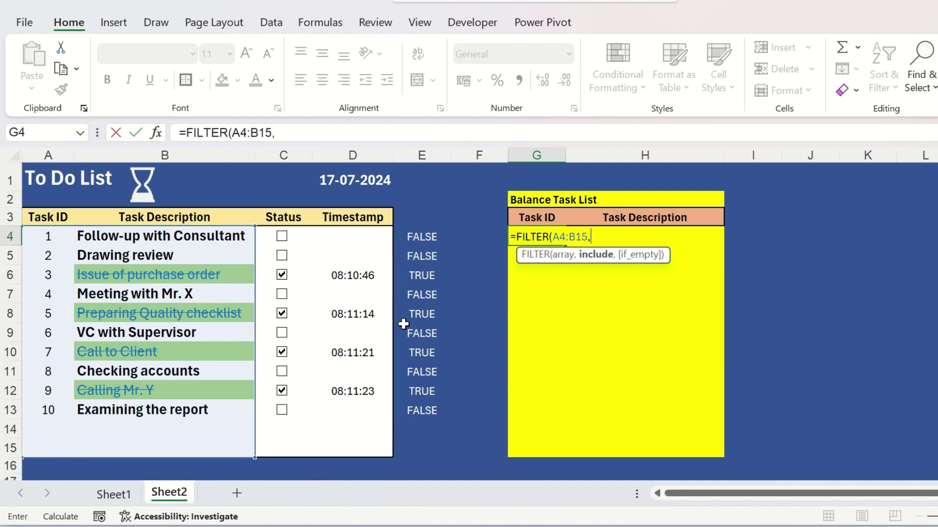
{"action": "left_click_drag", "start_coordinate": [411, 236], "coordinate": [419, 452]}
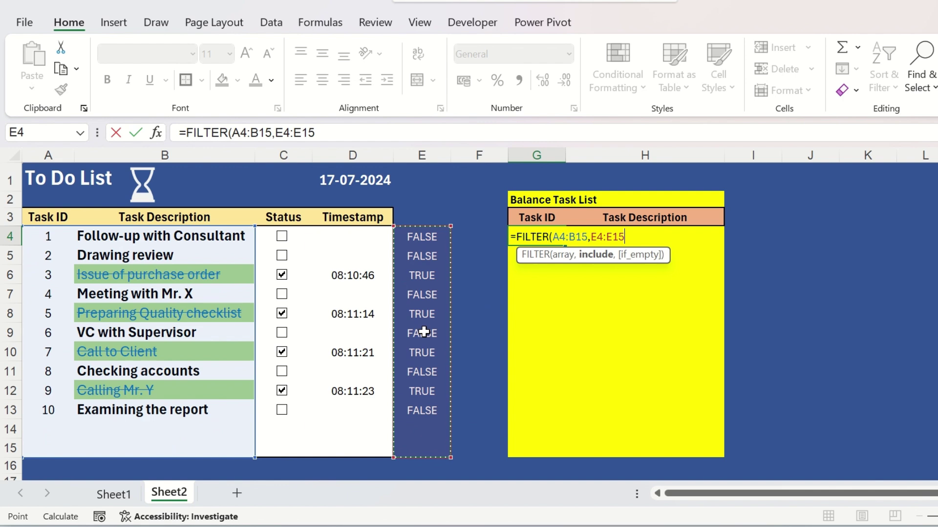
{"action": "type", "text": "="}
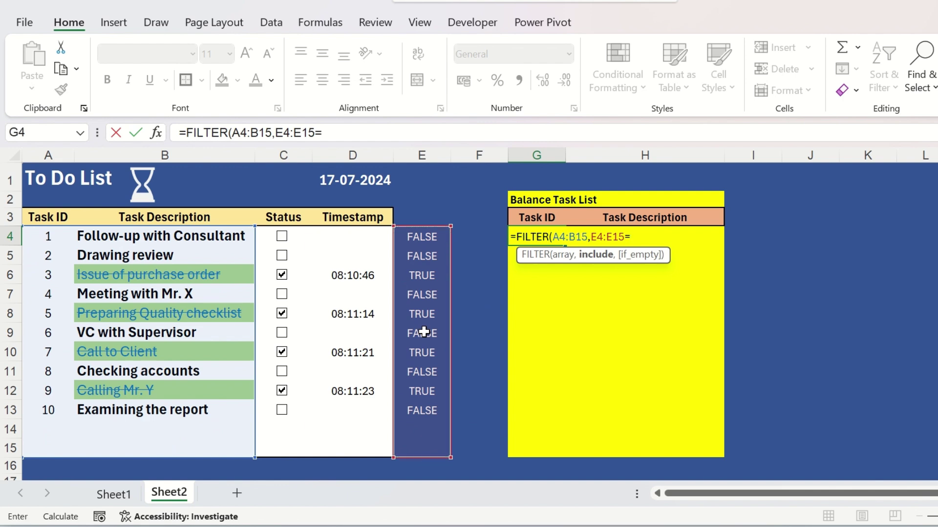
{"action": "type", "text": "FALSE"}
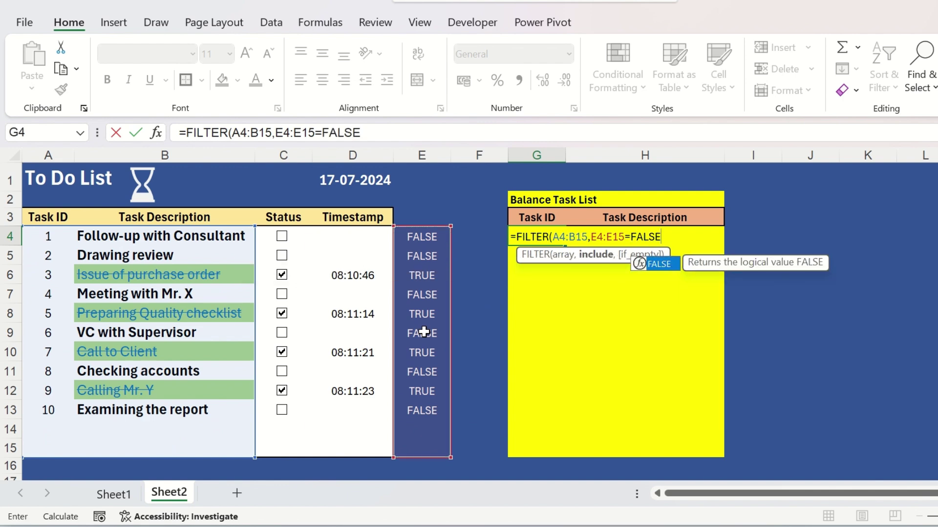
{"action": "type", "text": ")"}
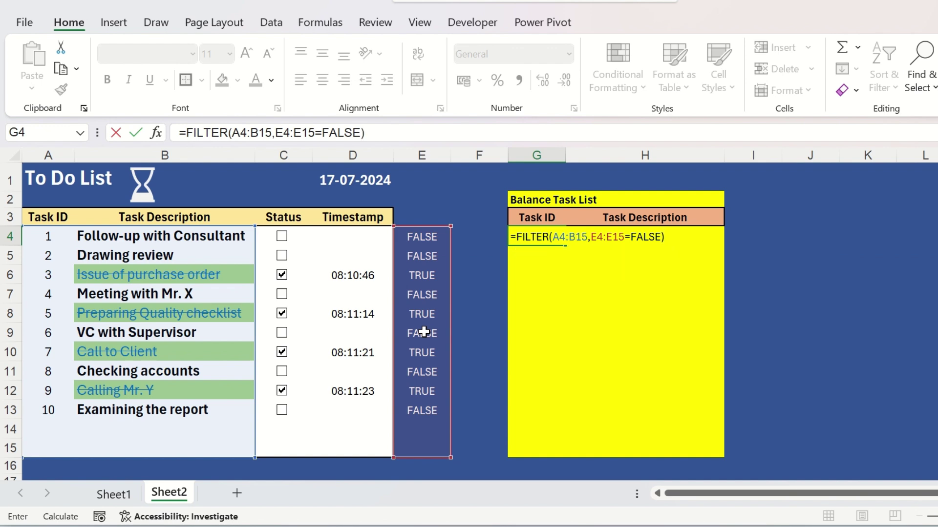
{"action": "key", "text": "Return"}
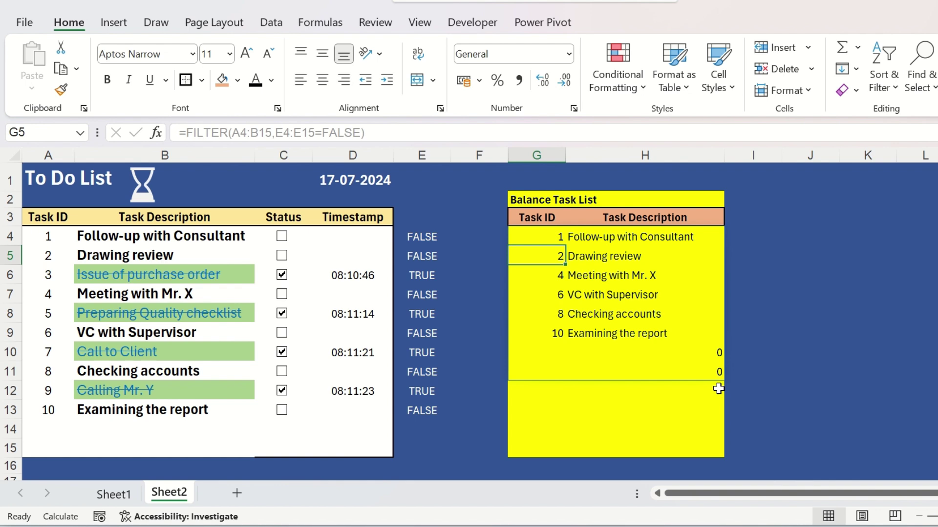
In Excel Options > Advanced, uncheck 'Show a zero in cells that have zero value' for Sheet2.
{"action": "left_click", "coordinate": [24, 23]}
{"action": "left_click", "coordinate": [69, 488]}
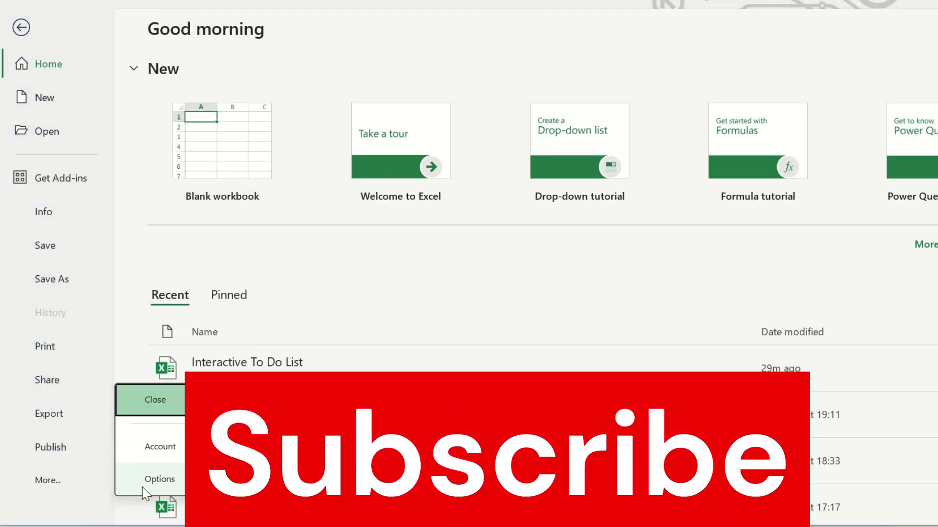
{"action": "left_click", "coordinate": [160, 479]}
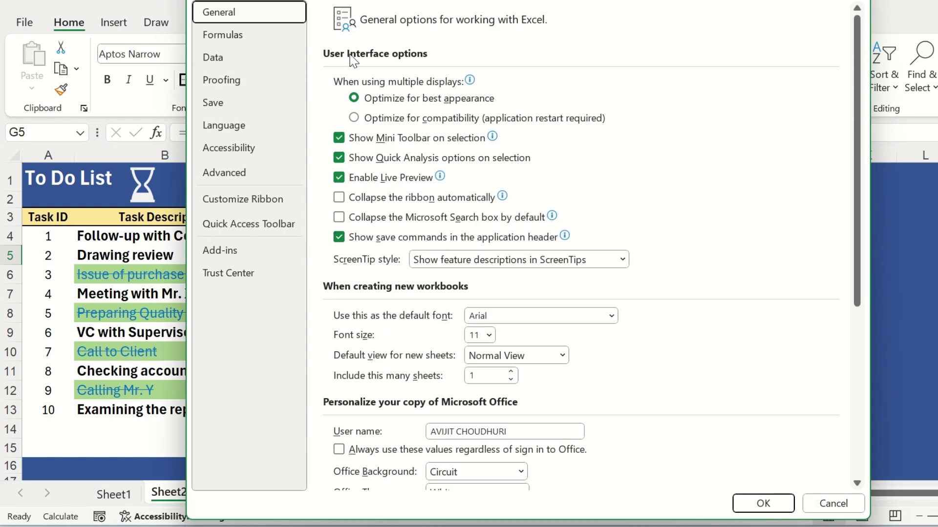
{"action": "left_click", "coordinate": [232, 173]}
{"action": "scroll", "coordinate": [443, 244], "scroll_direction": "down", "scroll_amount": 10}
{"action": "scroll", "coordinate": [496, 296], "scroll_direction": "down", "scroll_amount": 12}
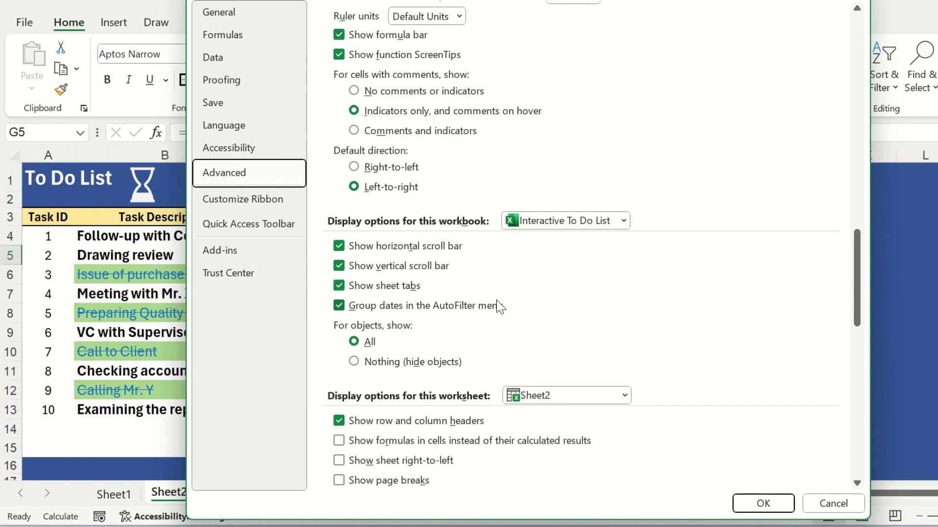
{"action": "scroll", "coordinate": [497, 306], "scroll_direction": "up", "scroll_amount": 1}
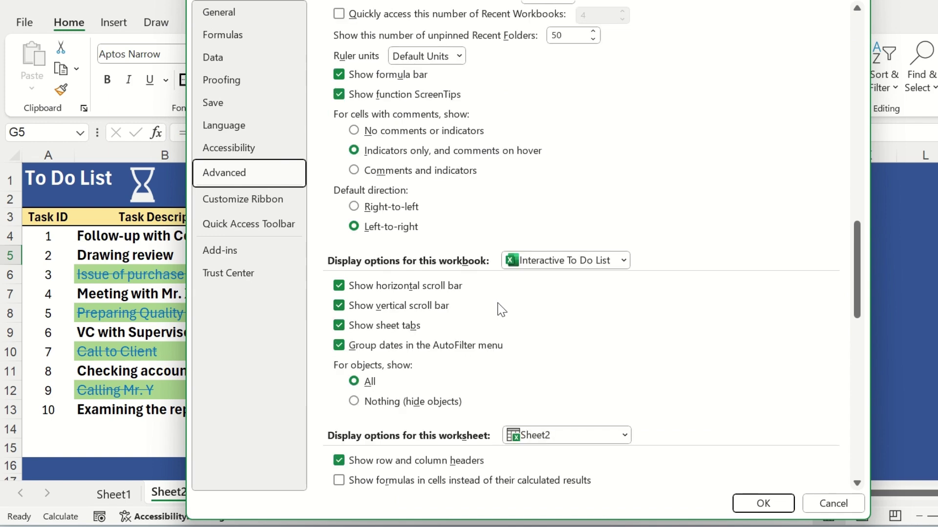
{"action": "scroll", "coordinate": [502, 309], "scroll_direction": "down", "scroll_amount": 6}
{"action": "left_click", "coordinate": [360, 304]}
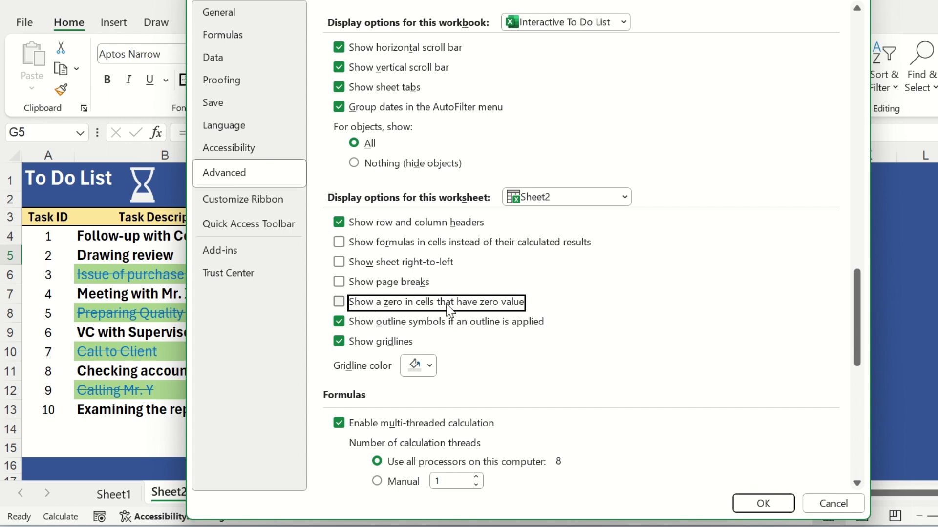
{"action": "left_click", "coordinate": [767, 503]}
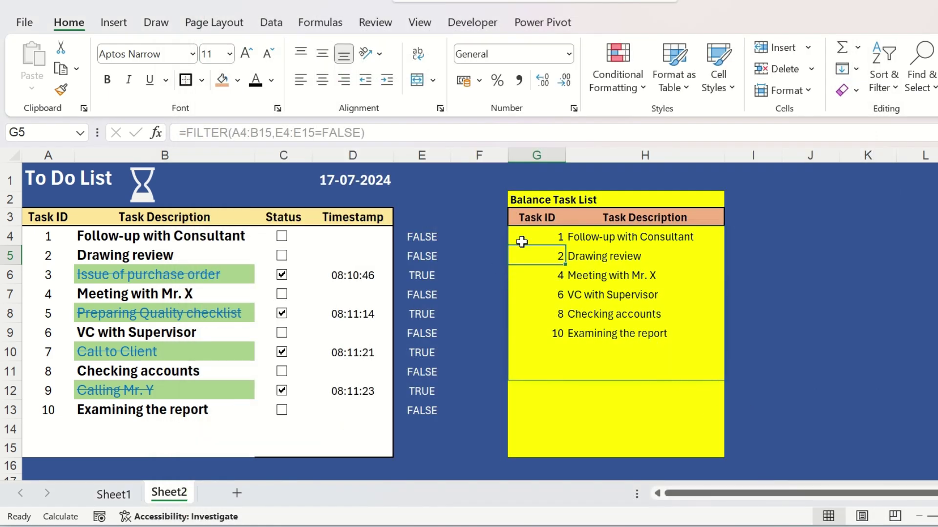
Centre the Task IDs in G4:G14 of the Balance Task List.
{"action": "left_click_drag", "start_coordinate": [525, 234], "coordinate": [544, 432]}
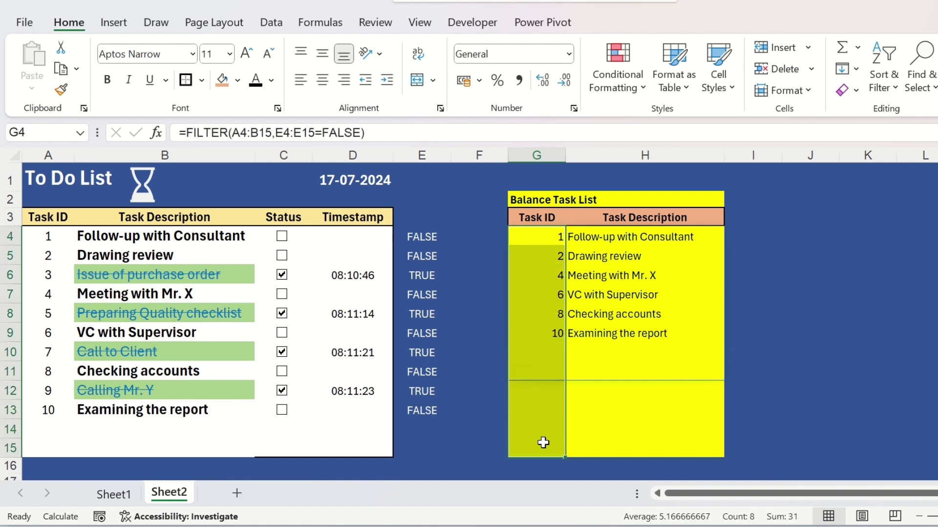
{"action": "left_click", "coordinate": [322, 80]}
{"action": "left_click", "coordinate": [810, 314]}
Change G4 to =IFERROR(FILTER(A4:B15,E4:E15=FALSE),0) so errors fall back to 0.
{"action": "left_click", "coordinate": [536, 238]}
{"action": "left_click", "coordinate": [210, 135]}
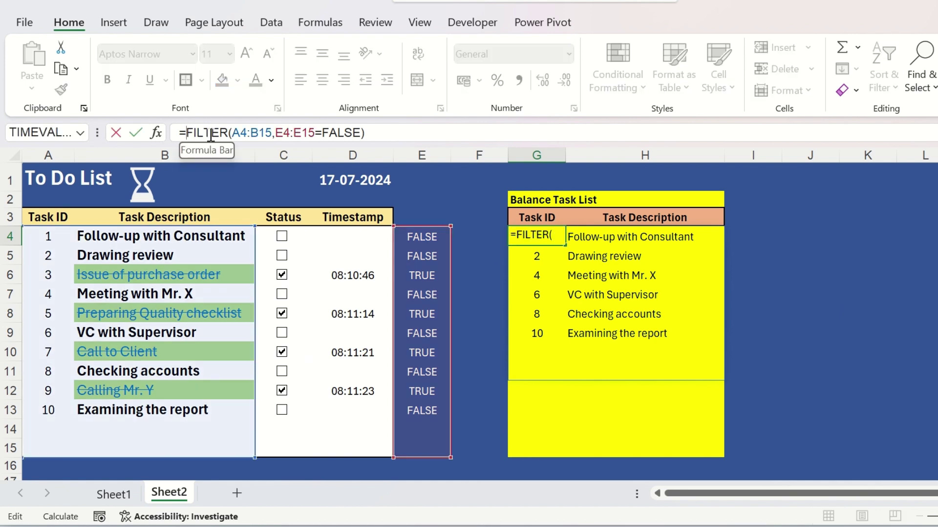
{"action": "type", "text": "IFERROR("}
{"action": "left_click", "coordinate": [464, 132]}
{"action": "type", "text": ","}
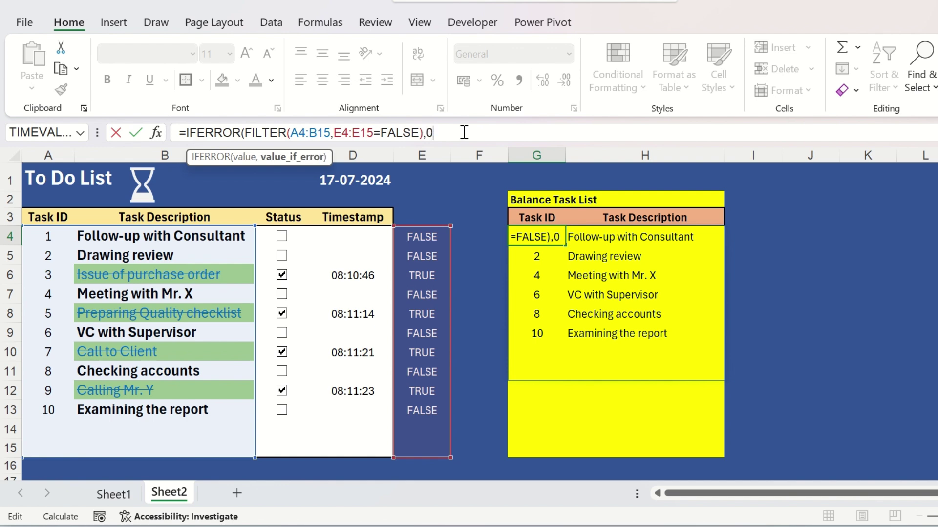
{"action": "type", "text": "0)"}
{"action": "key", "text": "Return"}
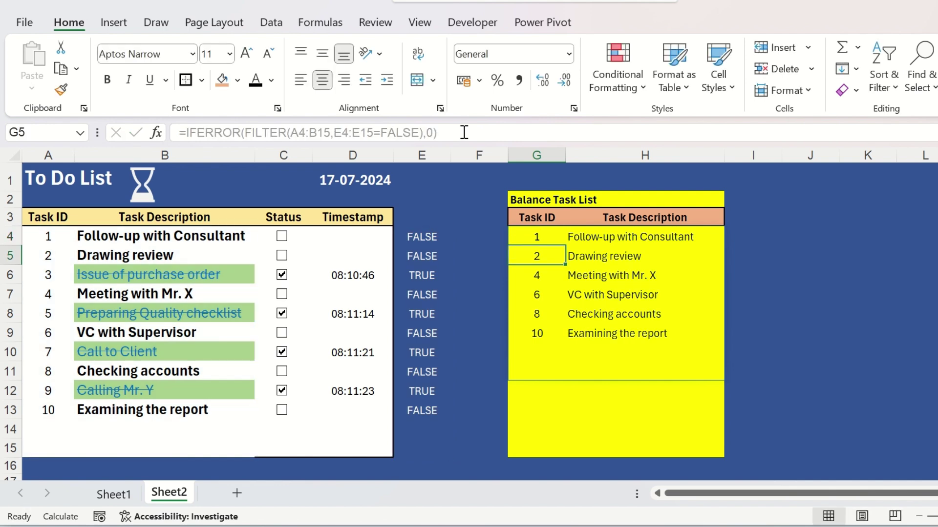
{"action": "left_click", "coordinate": [592, 394]}
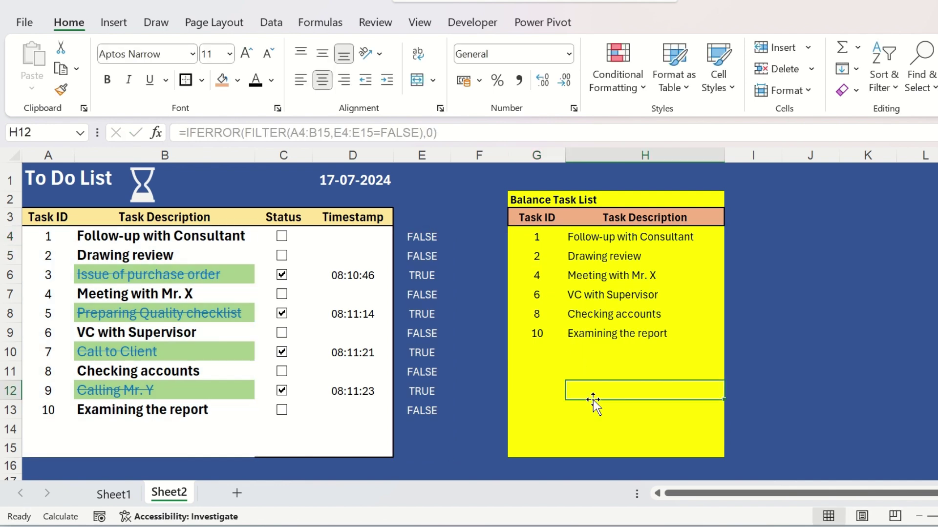
{"action": "left_click", "coordinate": [436, 427]}
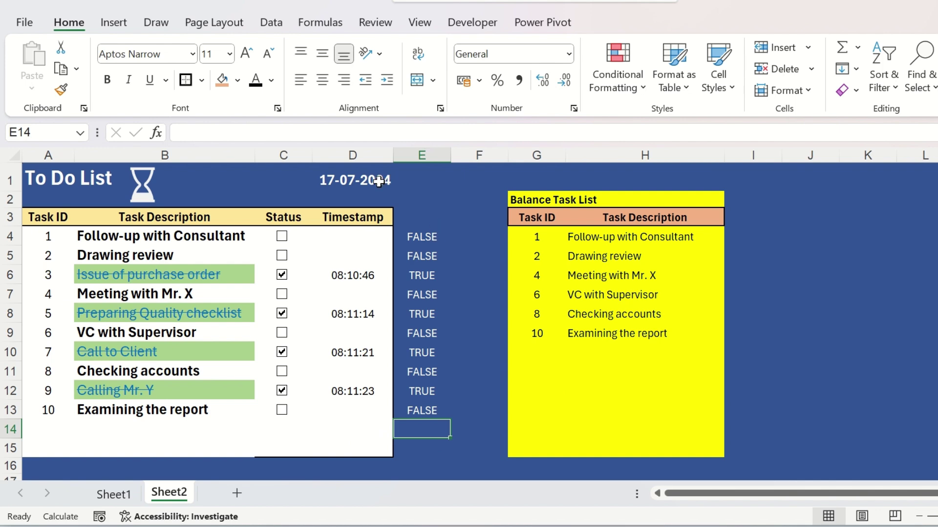
Hide the TRUE/FALSE helper column E.
{"action": "right_click", "coordinate": [423, 155]}
{"action": "left_click", "coordinate": [470, 445]}
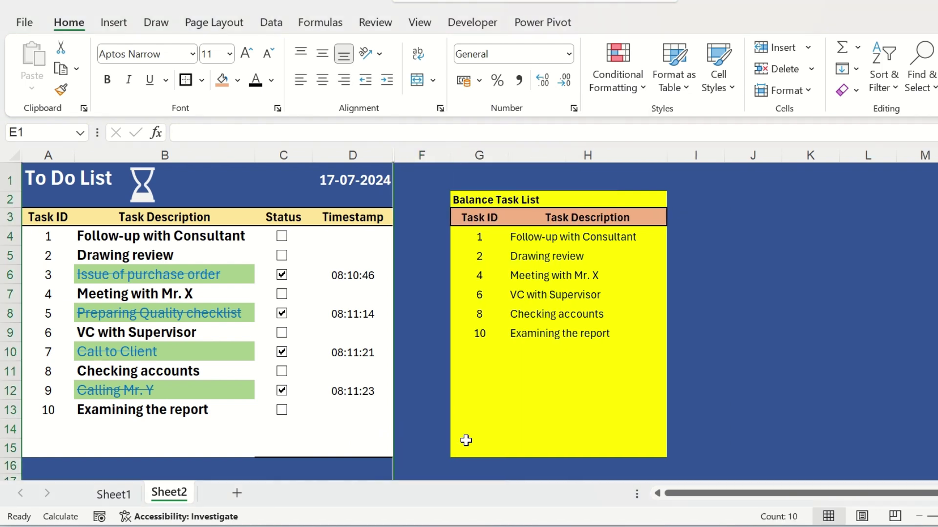
{"action": "left_click", "coordinate": [424, 301]}
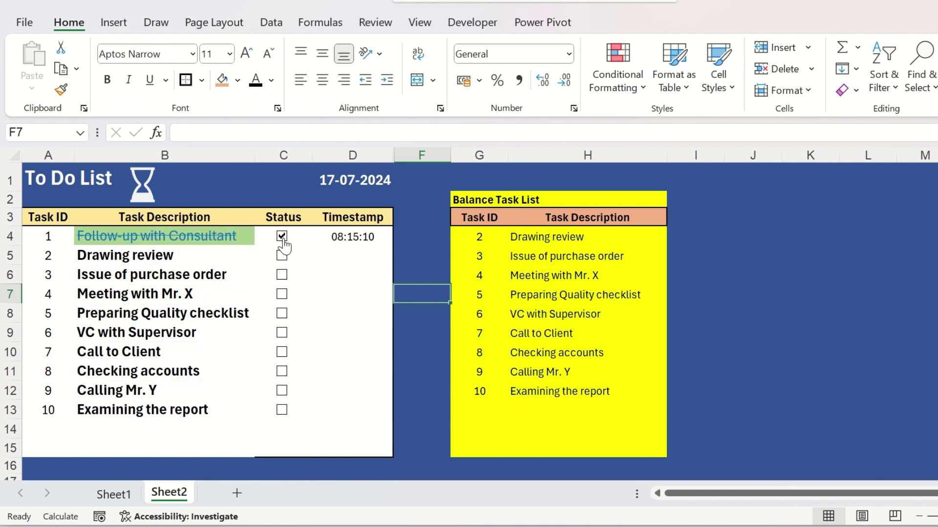
Tick the Status checkboxes for tasks 2 through 10 so every task is marked done.
{"action": "left_click", "coordinate": [282, 275]}
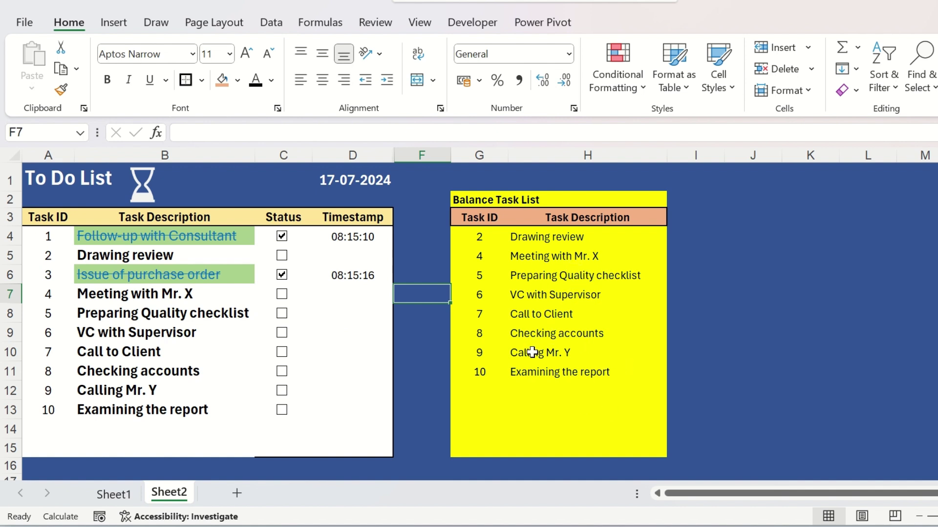
{"action": "left_click", "coordinate": [282, 313]}
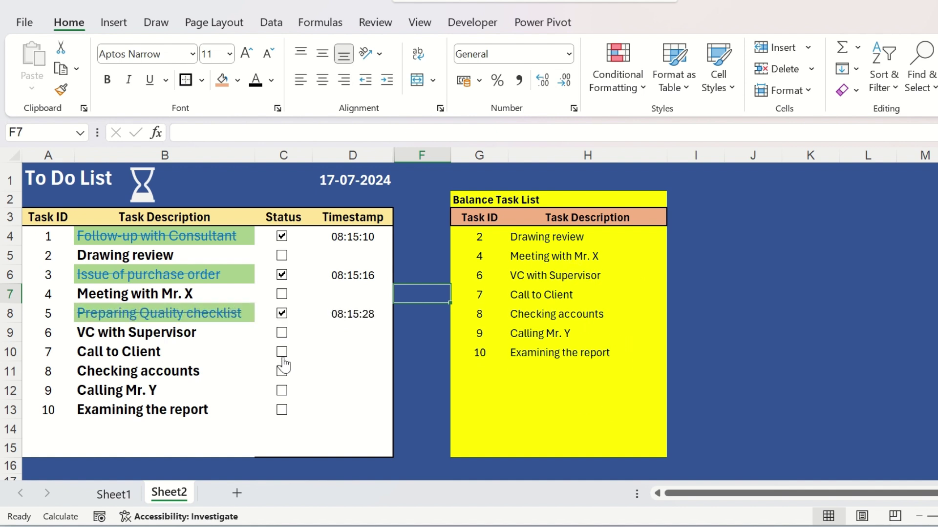
{"action": "left_click", "coordinate": [282, 351]}
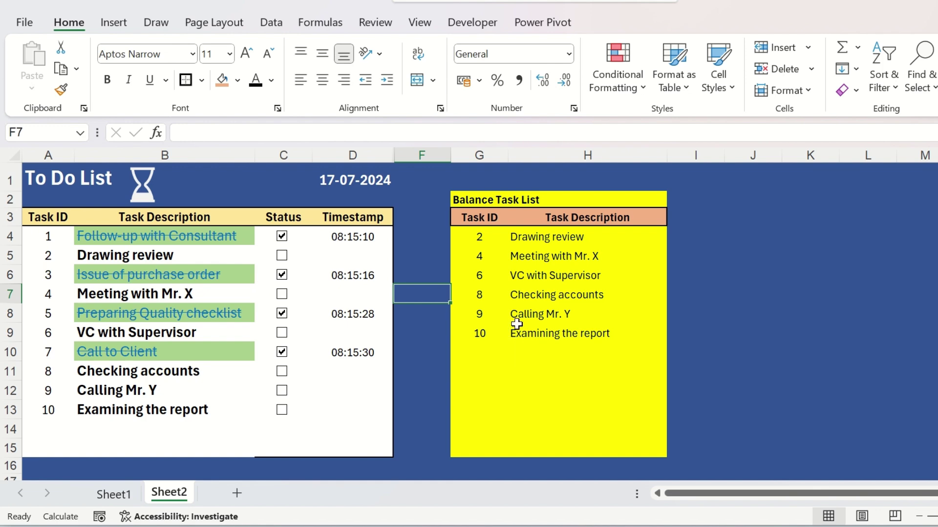
{"action": "left_click", "coordinate": [282, 255]}
{"action": "left_click", "coordinate": [281, 294]}
{"action": "left_click", "coordinate": [282, 332]}
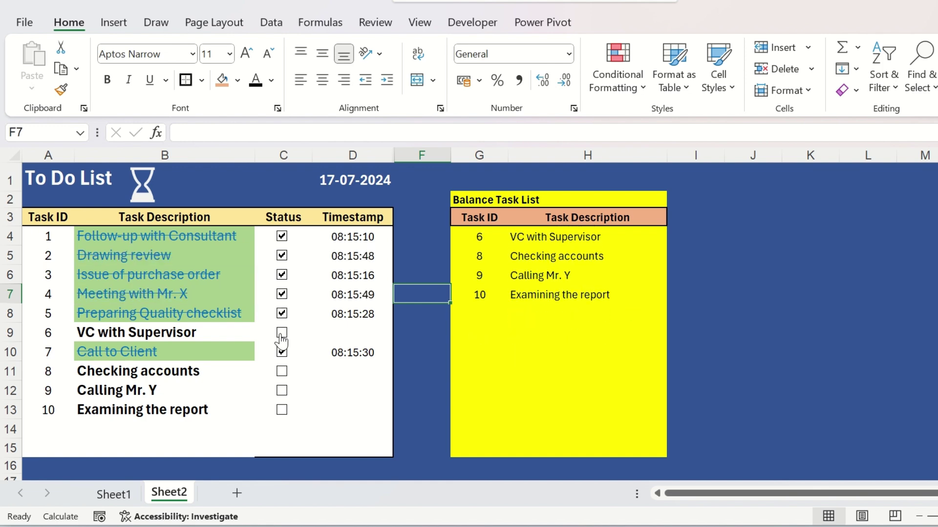
{"action": "left_click", "coordinate": [282, 371]}
{"action": "left_click", "coordinate": [282, 390]}
{"action": "left_click", "coordinate": [282, 410]}
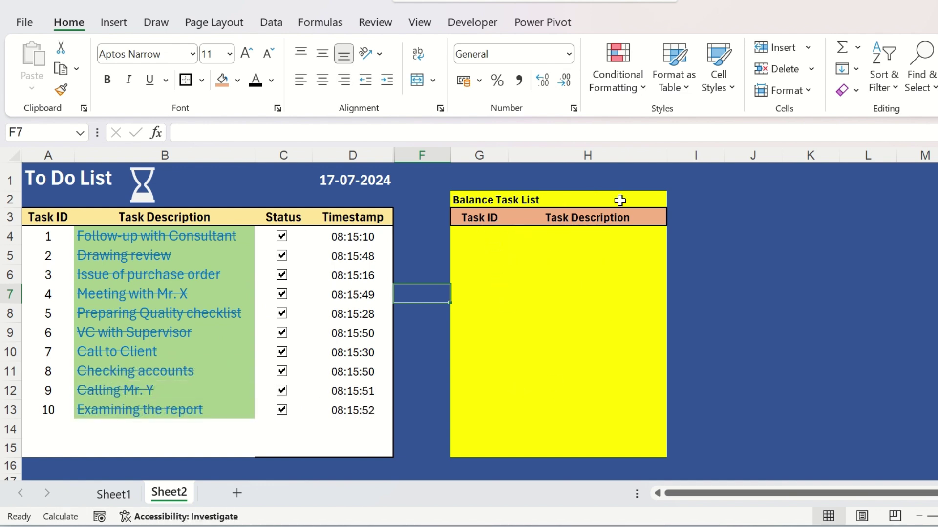
{"action": "key", "text": "Up"}
{"action": "key", "text": "Up"}
{"action": "key", "text": "Up"}
{"action": "key", "text": "Up"}
{"action": "key", "text": "Up"}
{"action": "key", "text": "Up"}
{"action": "key", "text": "Left"}
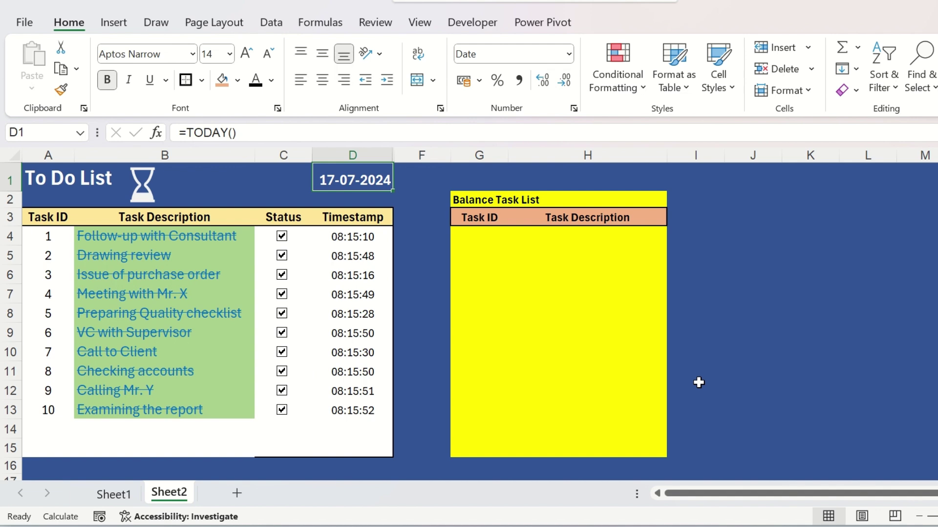